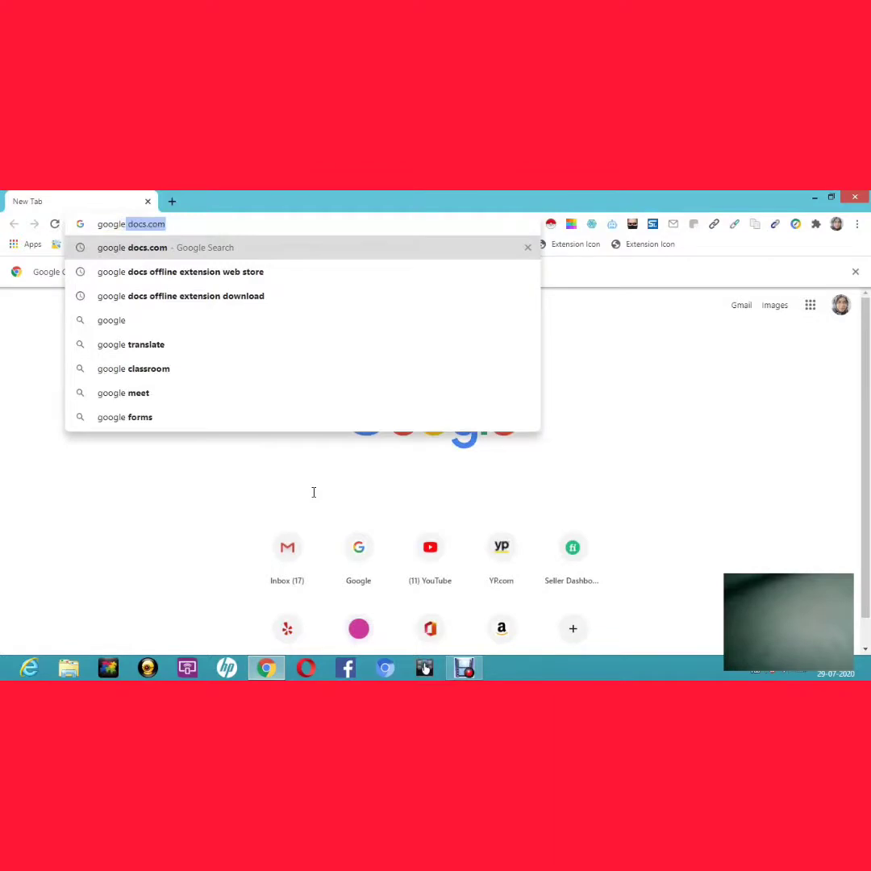
# Search for 'google docs.com' in Chrome, then go to Gmail from the bookmark.
pyautogui.write('docs')
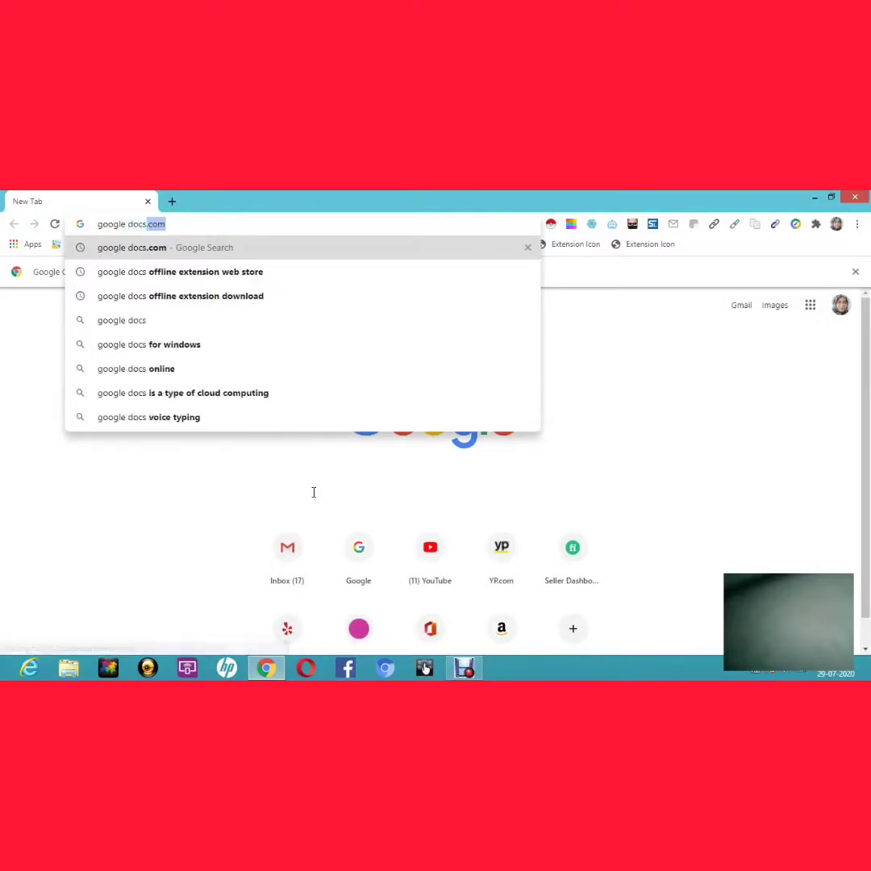
pyautogui.press('Return')
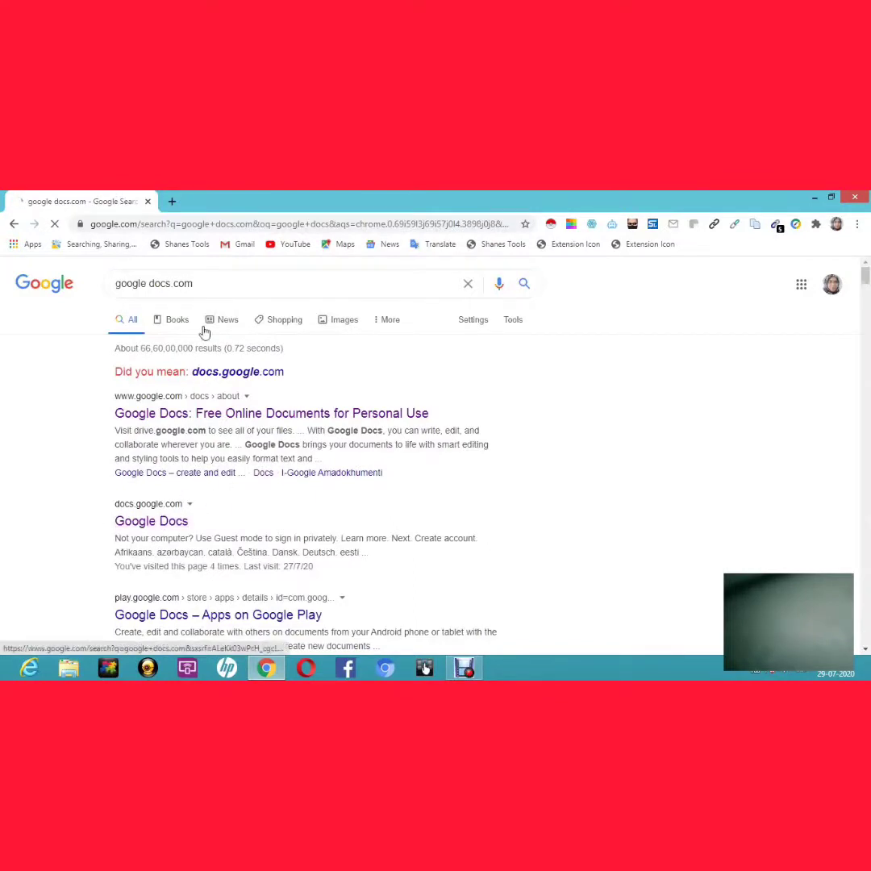
pyautogui.click(246, 243)
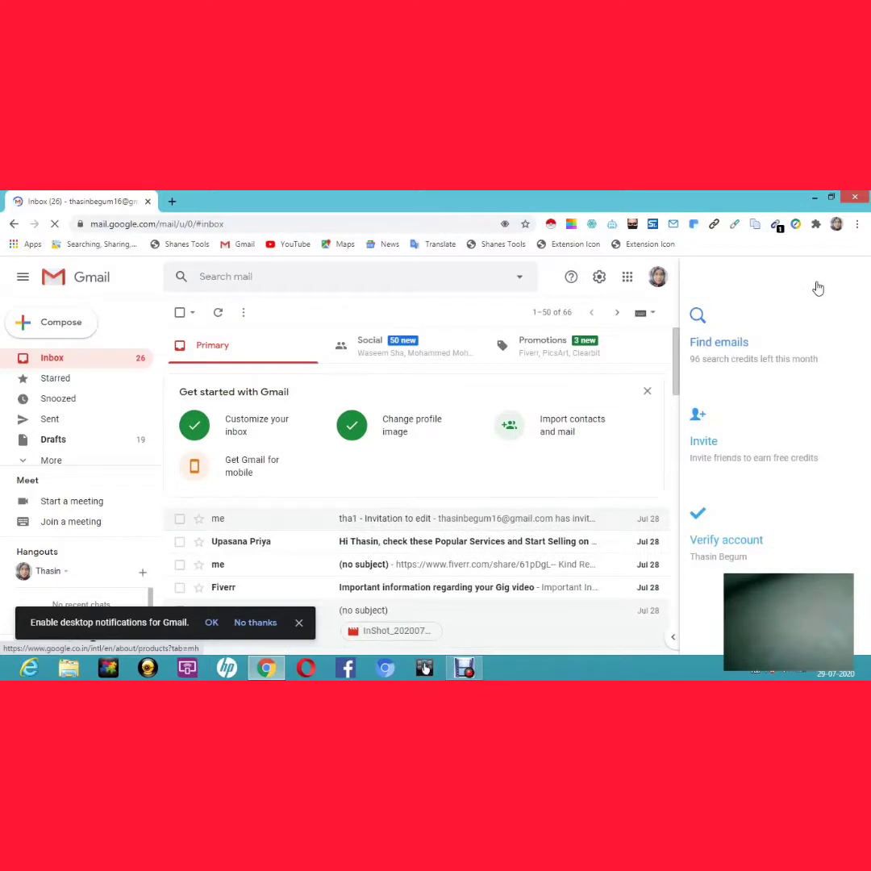
# Launch Docs from the Google apps grid into a new tab.
pyautogui.click(628, 277)
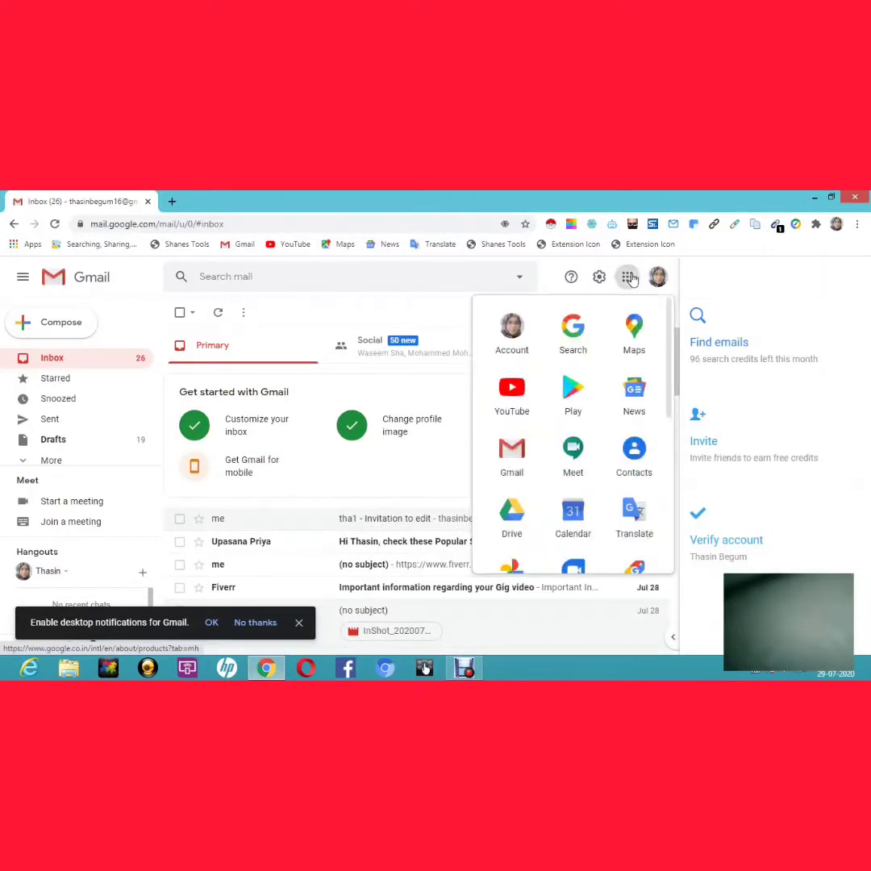
pyautogui.click(628, 278)
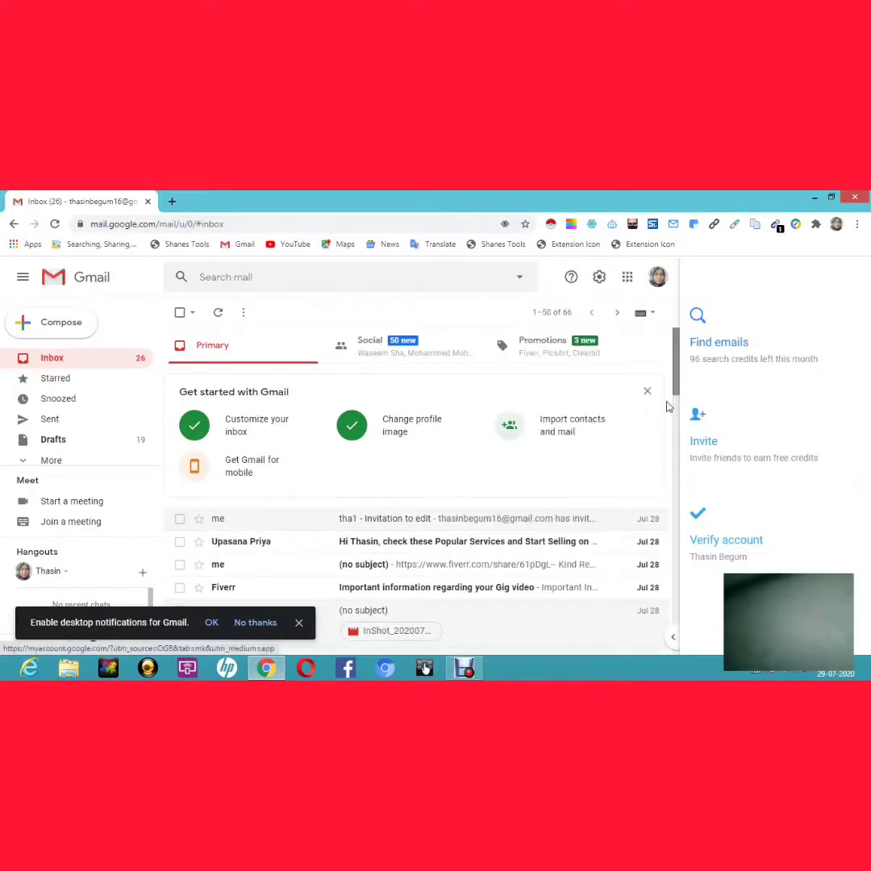
pyautogui.click(628, 278)
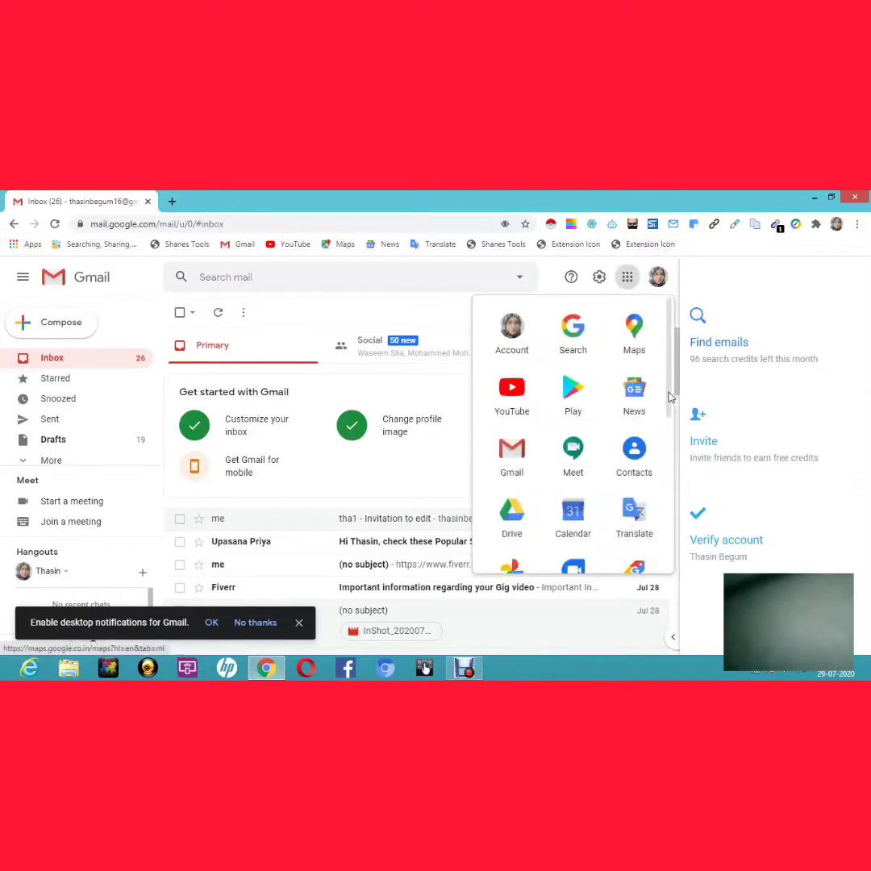
pyautogui.moveTo(669, 395); pyautogui.dragTo(687, 463)
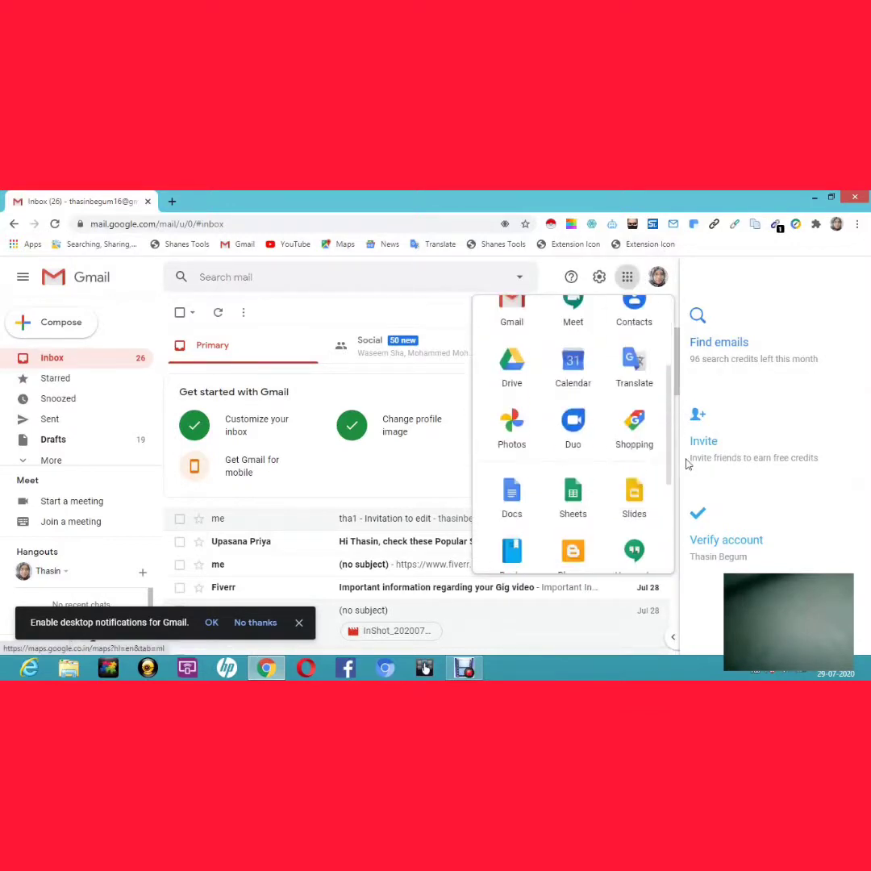
pyautogui.click(513, 502)
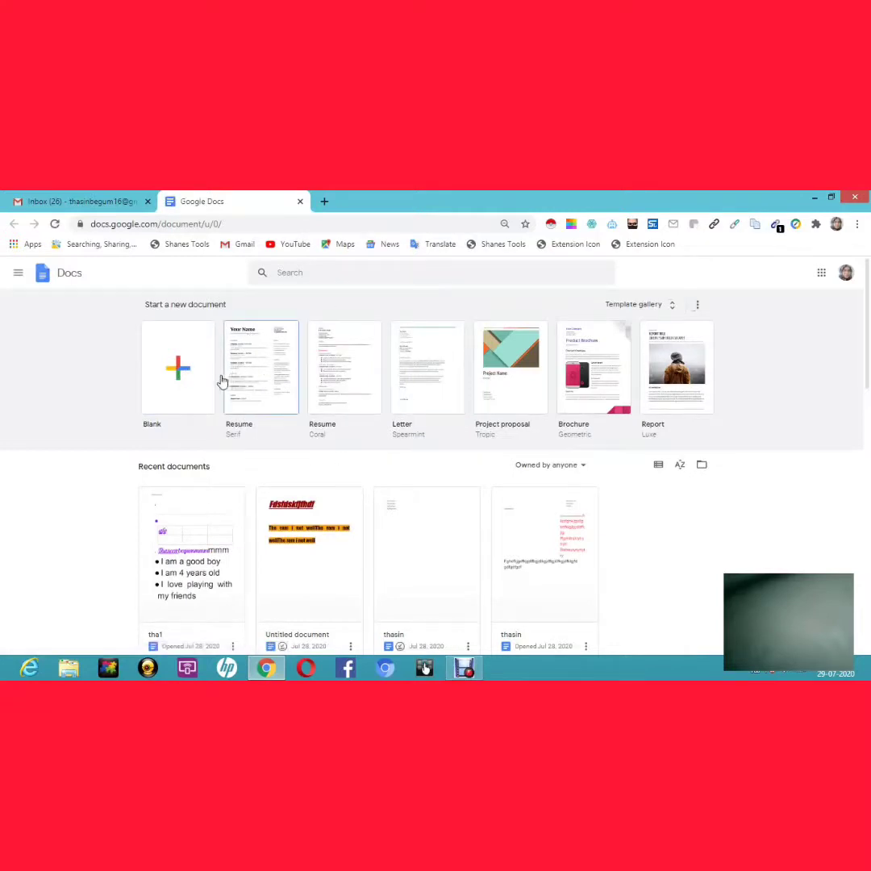
# Create a document from the Blank template.
pyautogui.click(174, 379)
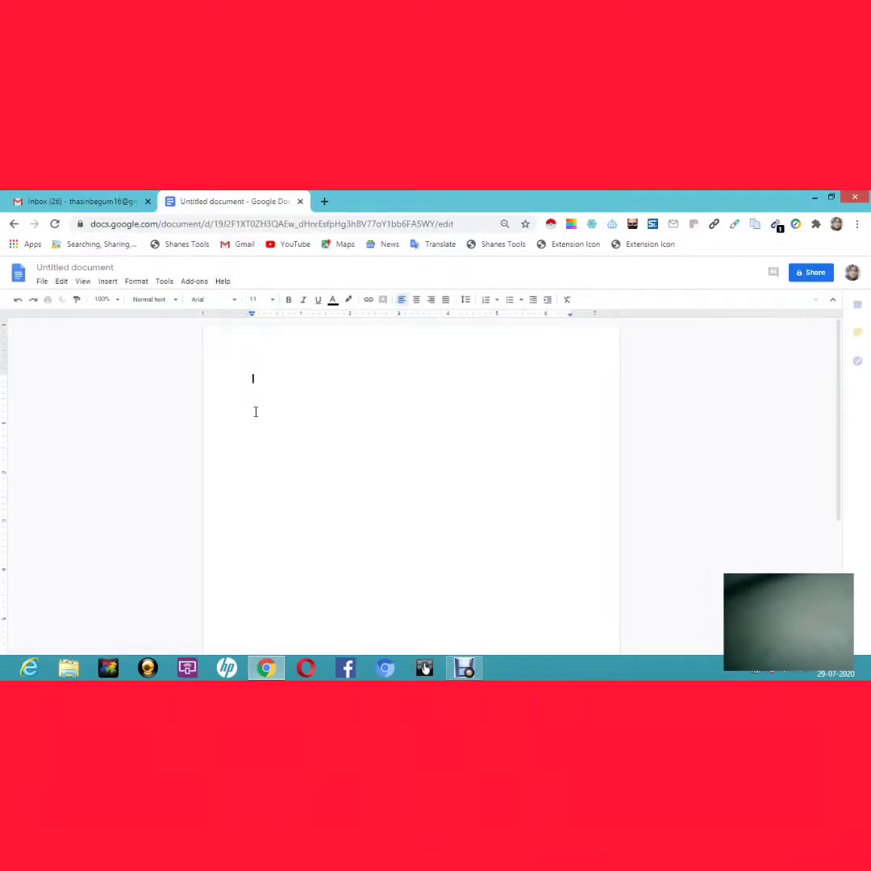
# Type a two-line name, then Cat, Mat and rat, each on its own line.
pyautogui.write('tha')
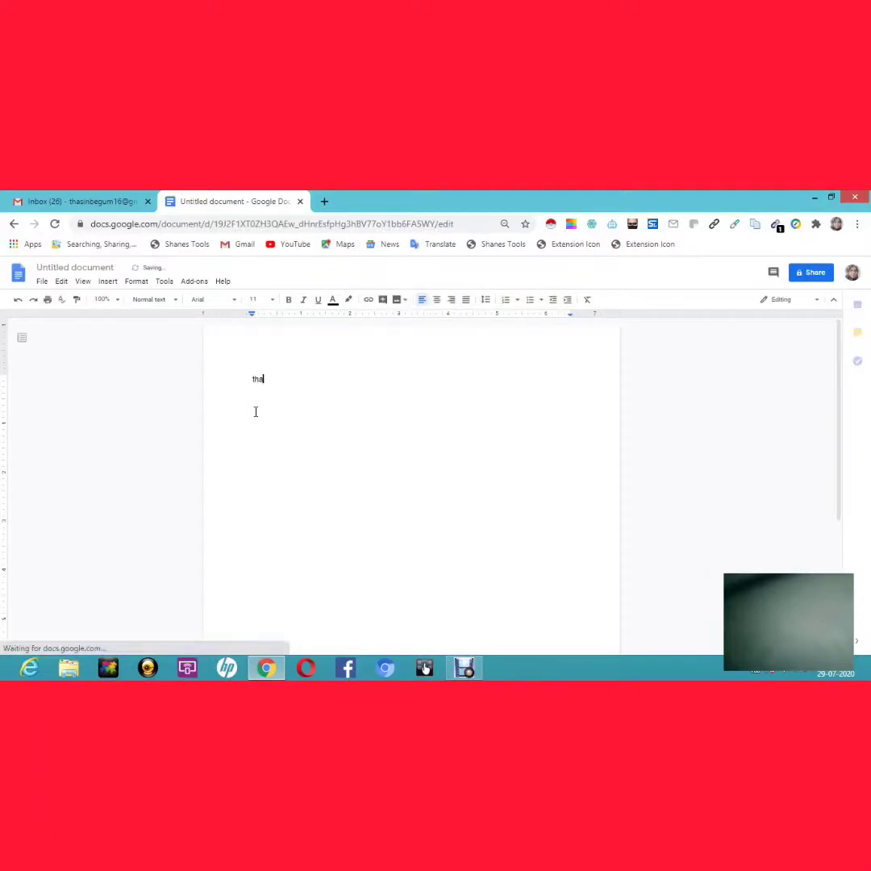
pyautogui.write('sin')
pyautogui.press('Return')
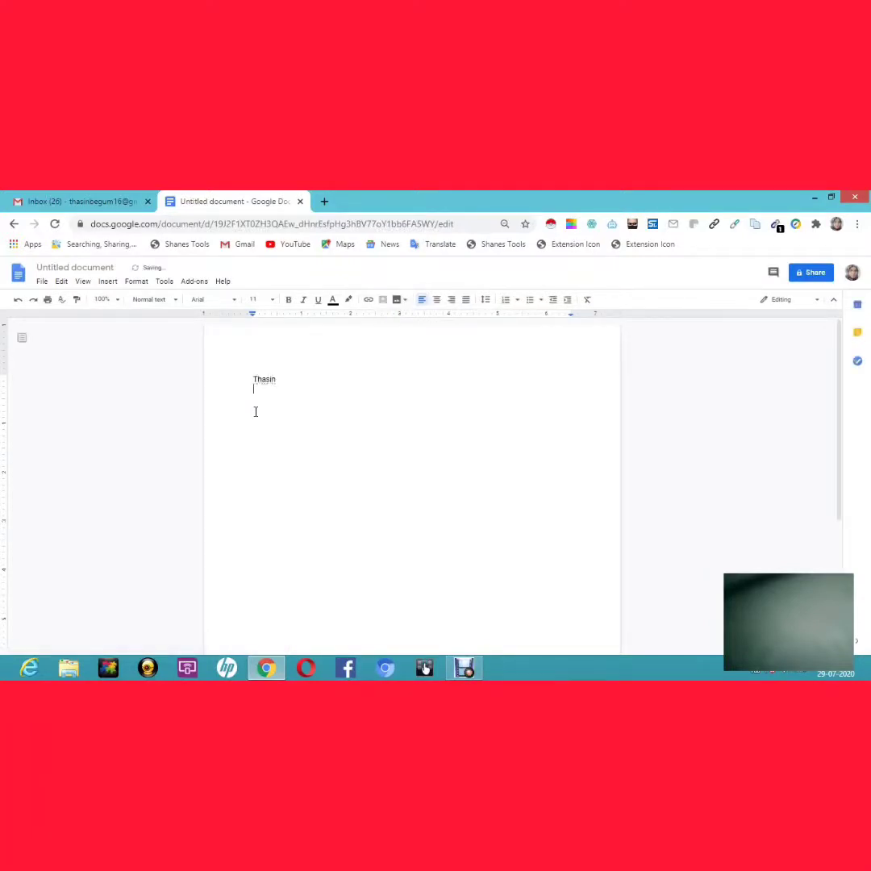
pyautogui.write('begum')
pyautogui.press('Return')
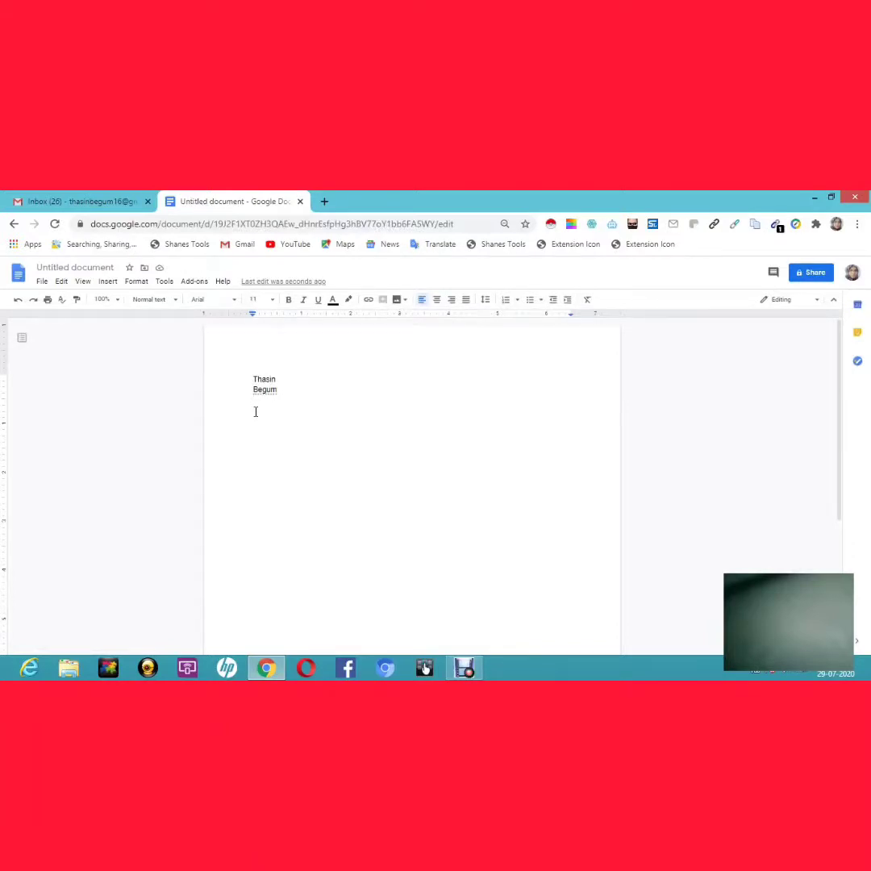
pyautogui.write('as')
pyautogui.press('BackSpace')
pyautogui.press('BackSpace')
pyautogui.write('Cat')
pyautogui.press('Return')
pyautogui.write('Hat')
pyautogui.press('Return')
pyautogui.write('ra')
# Set all five lines to font size 30.
pyautogui.moveTo(252, 379); pyautogui.dragTo(302, 437)
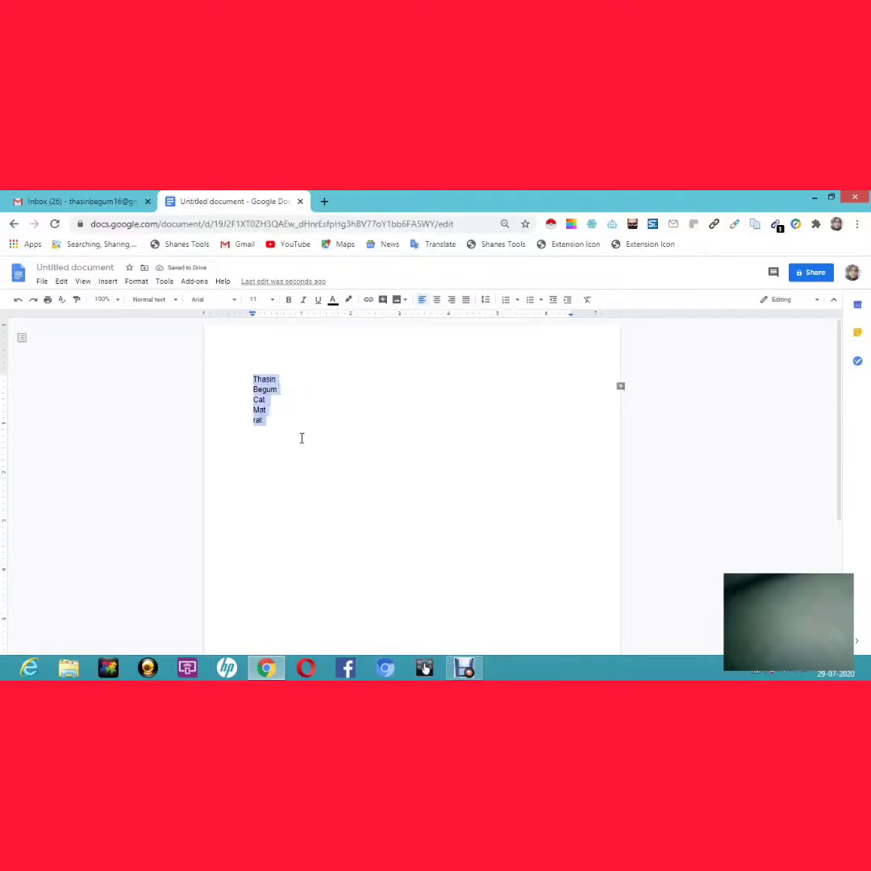
pyautogui.click(273, 302)
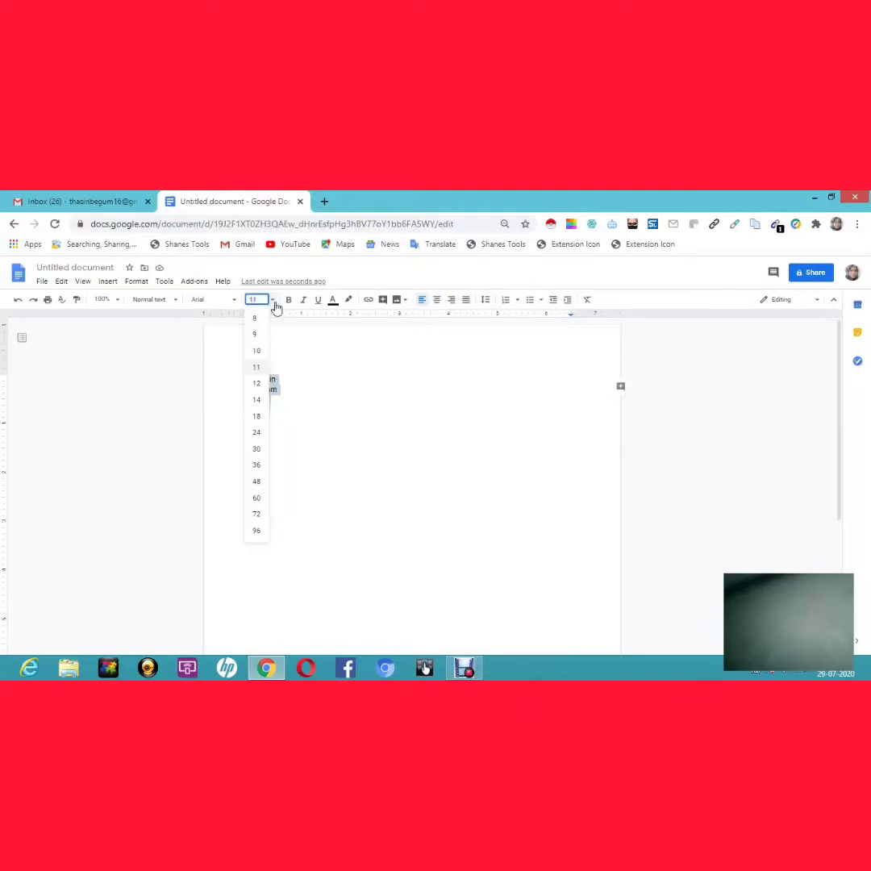
pyautogui.click(256, 449)
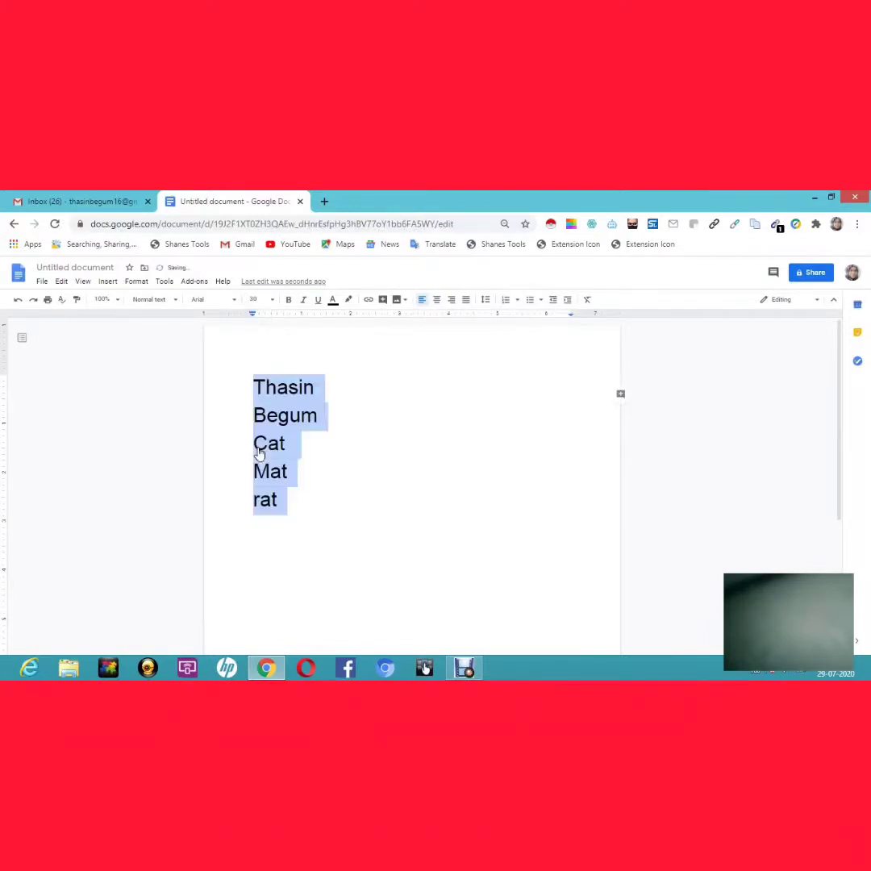
pyautogui.click(362, 392)
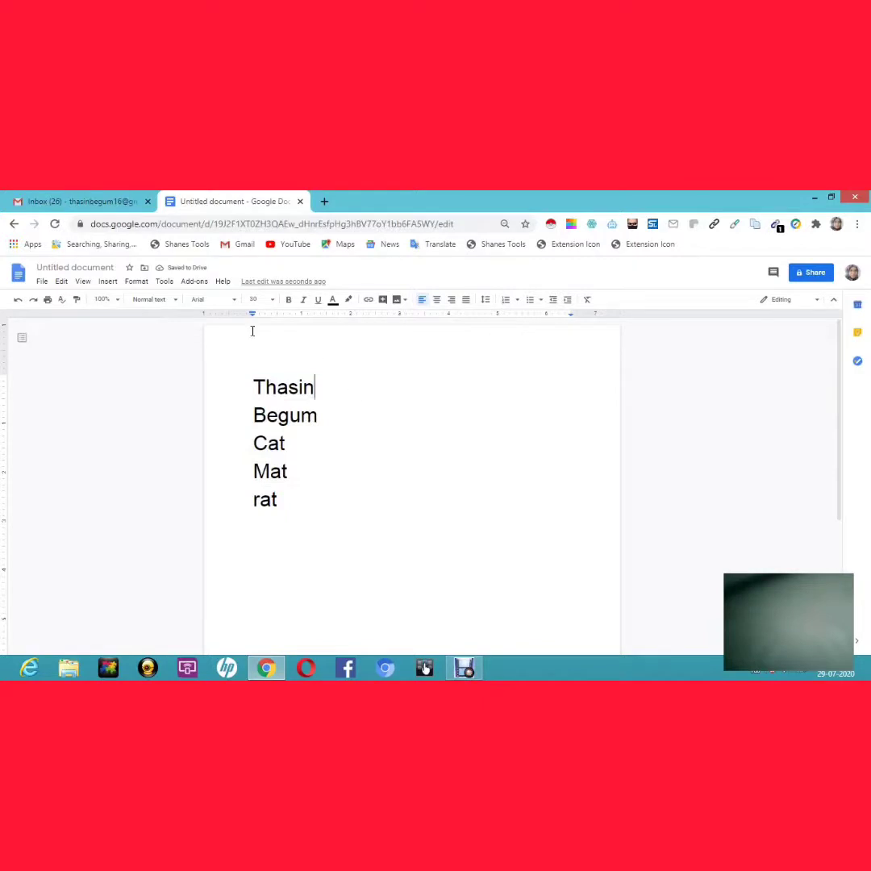
# Rename the document to 'tha2', then type 'bad' on the first line.
pyautogui.click(92, 269)
pyautogui.press('Return')
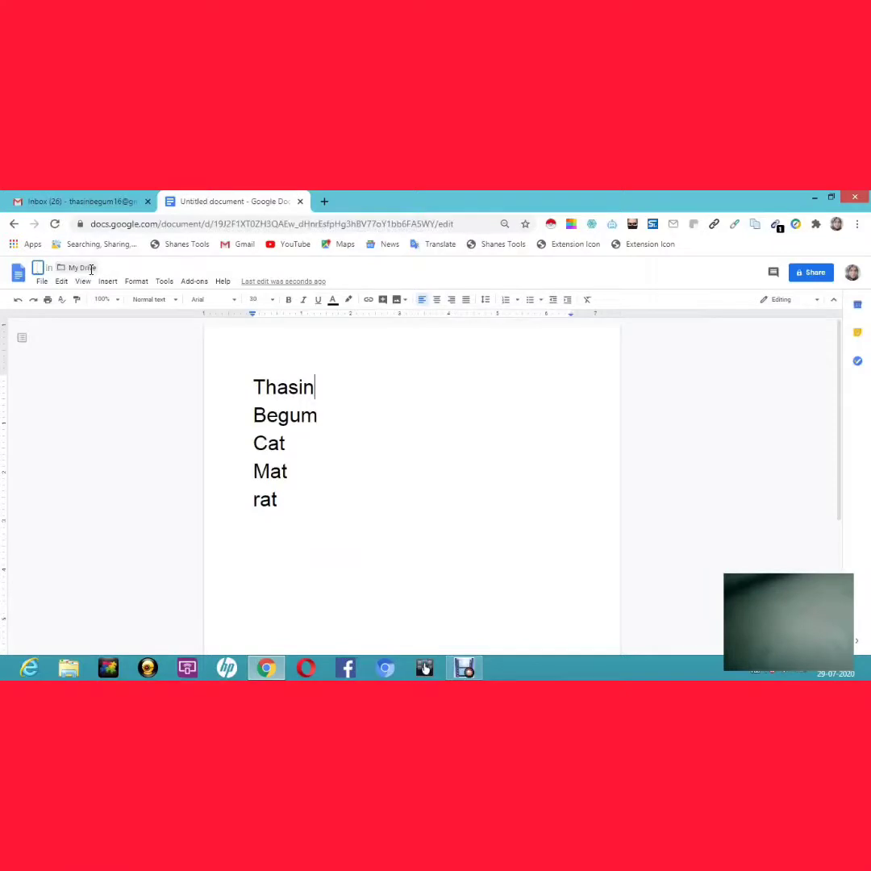
pyautogui.write('tha2')
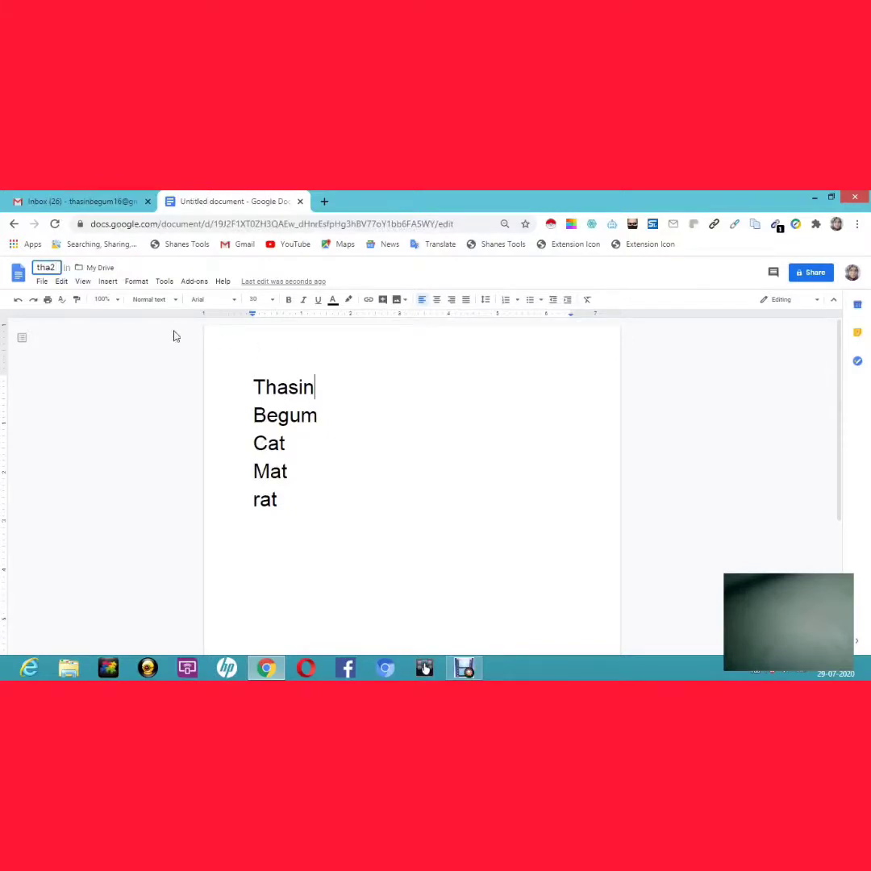
pyautogui.click(100, 269)
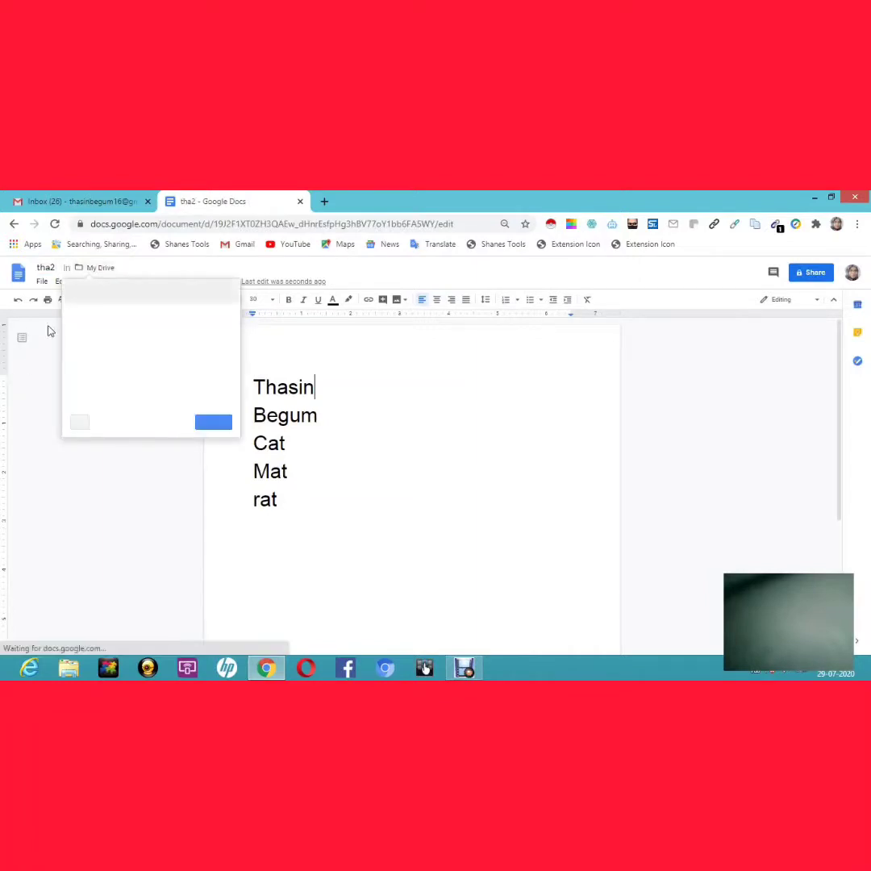
pyautogui.click(75, 346)
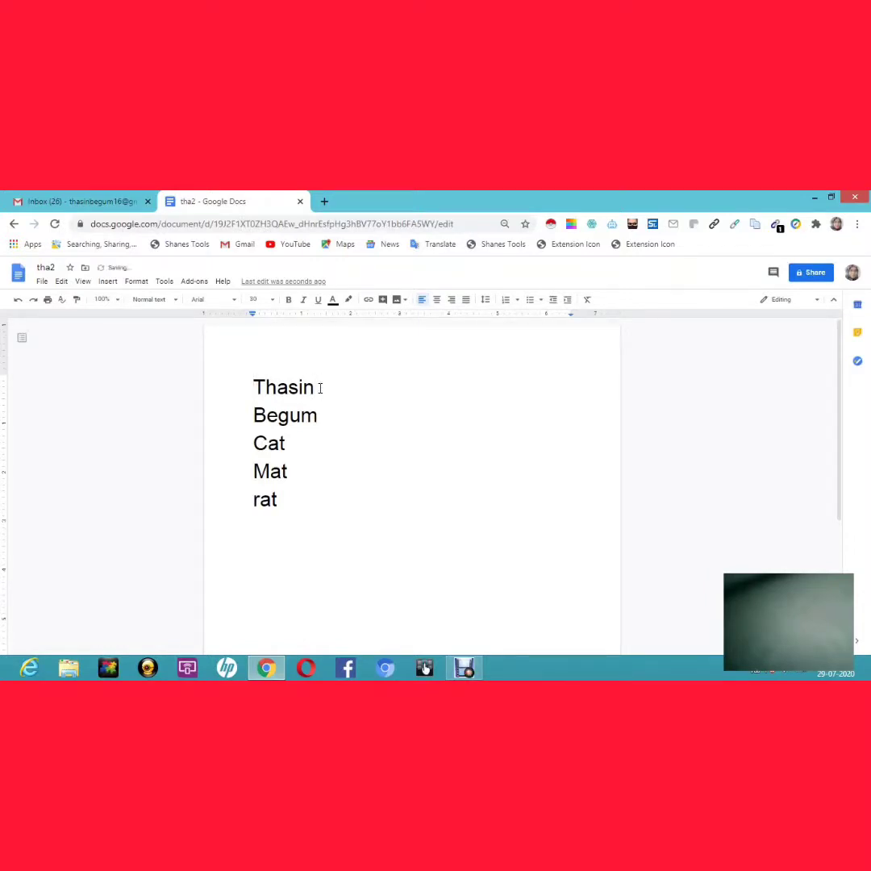
pyautogui.write('bad')
# Delete and restore 'bad' with Undo, then add a new line of g's using Redo.
pyautogui.press('BackSpace')
pyautogui.press('BackSpace')
pyautogui.press('BackSpace')
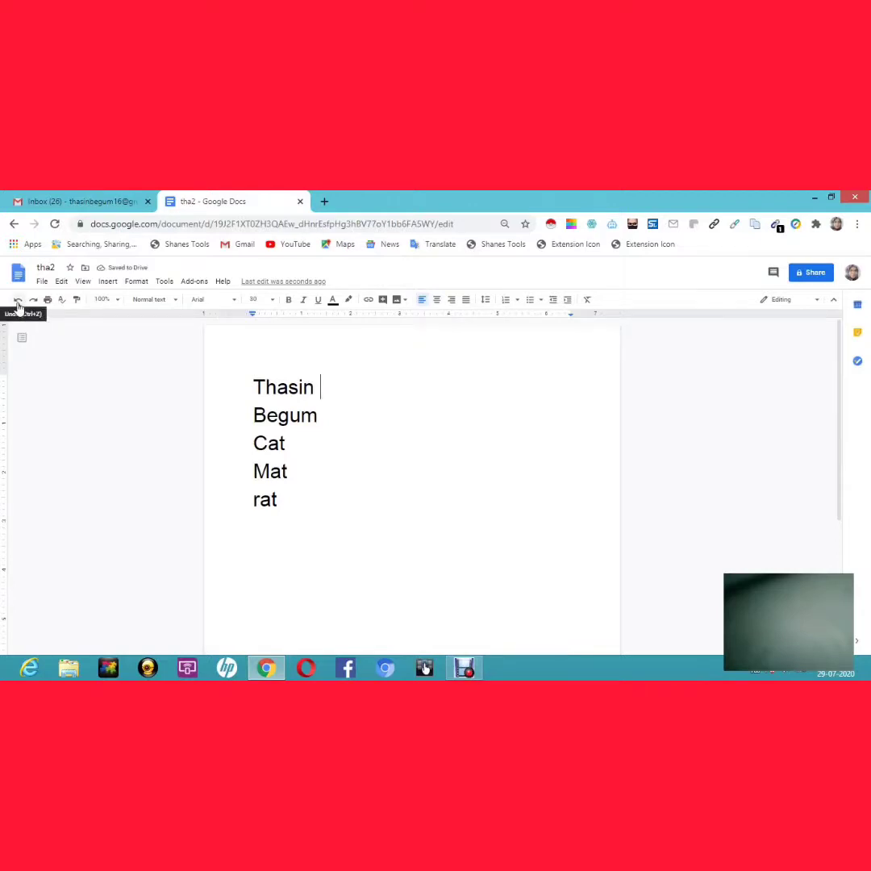
pyautogui.click(18, 303)
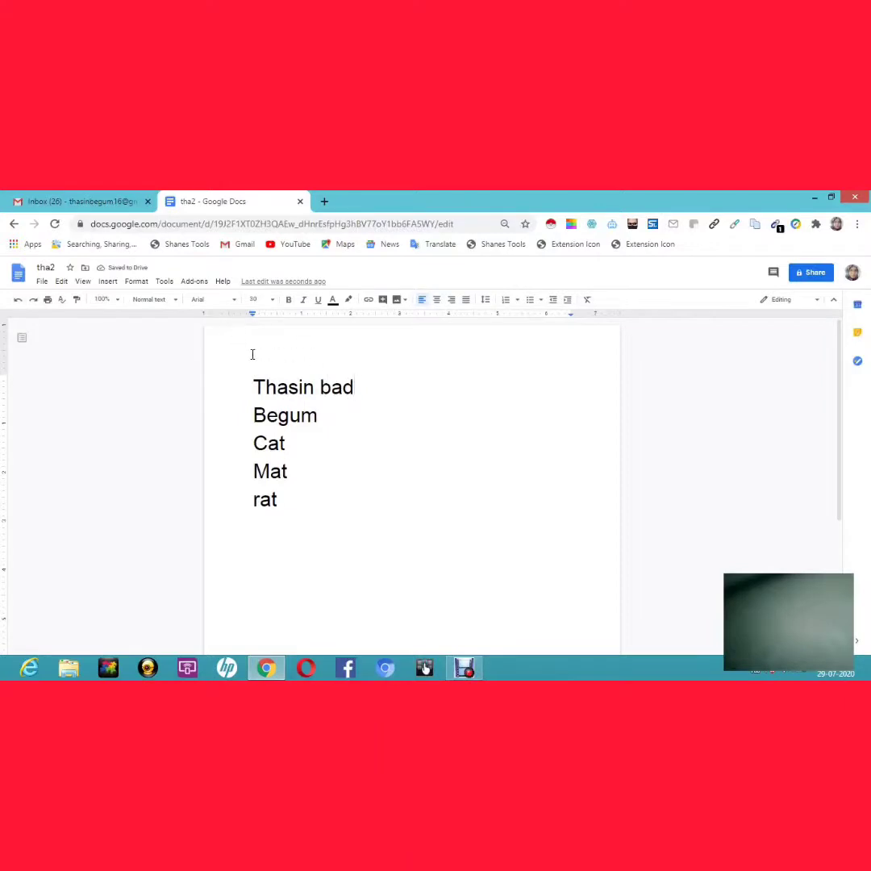
pyautogui.press('Return')
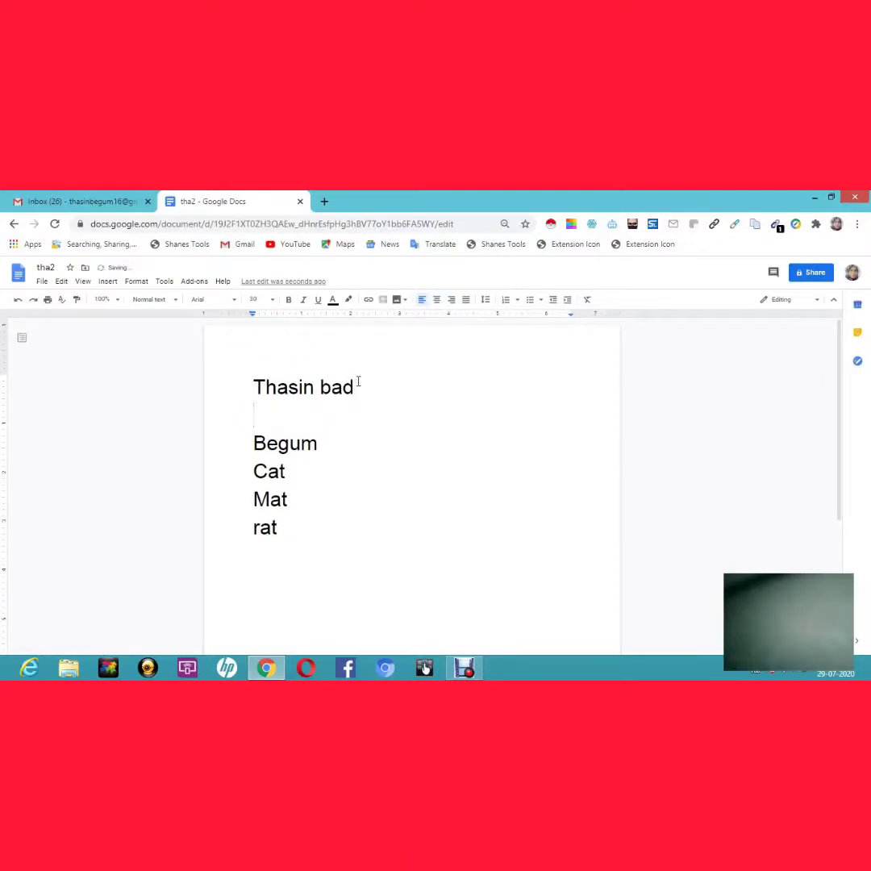
pyautogui.write('g')
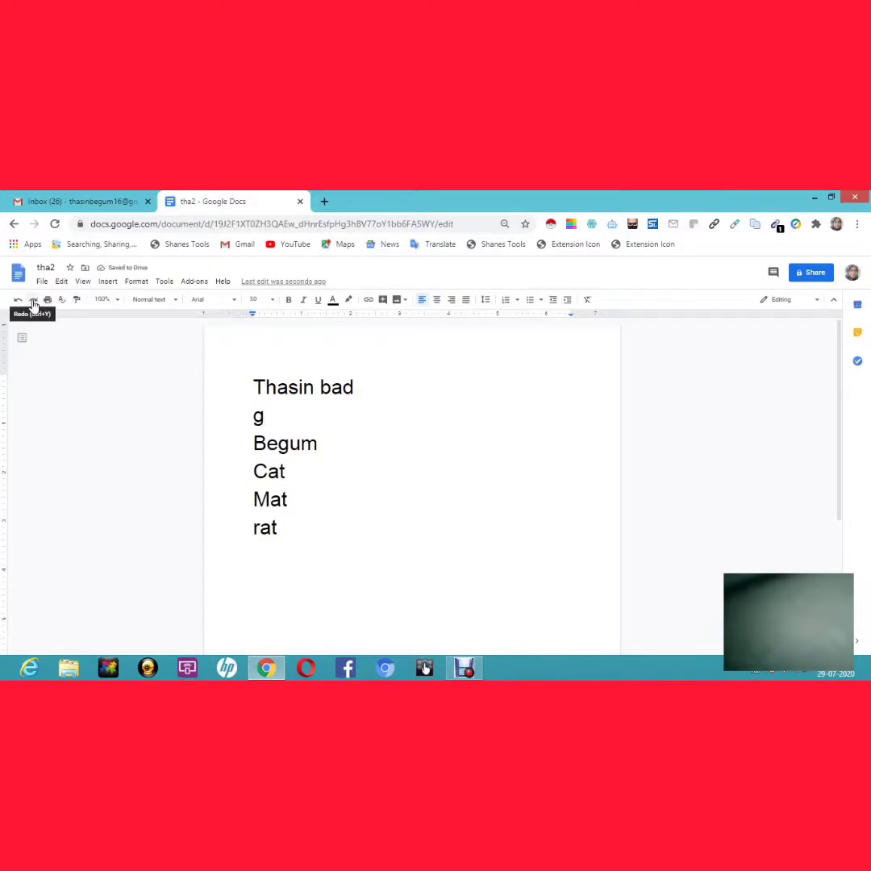
pyautogui.click(33, 301)
pyautogui.click(33, 301)
pyautogui.click(33, 301)
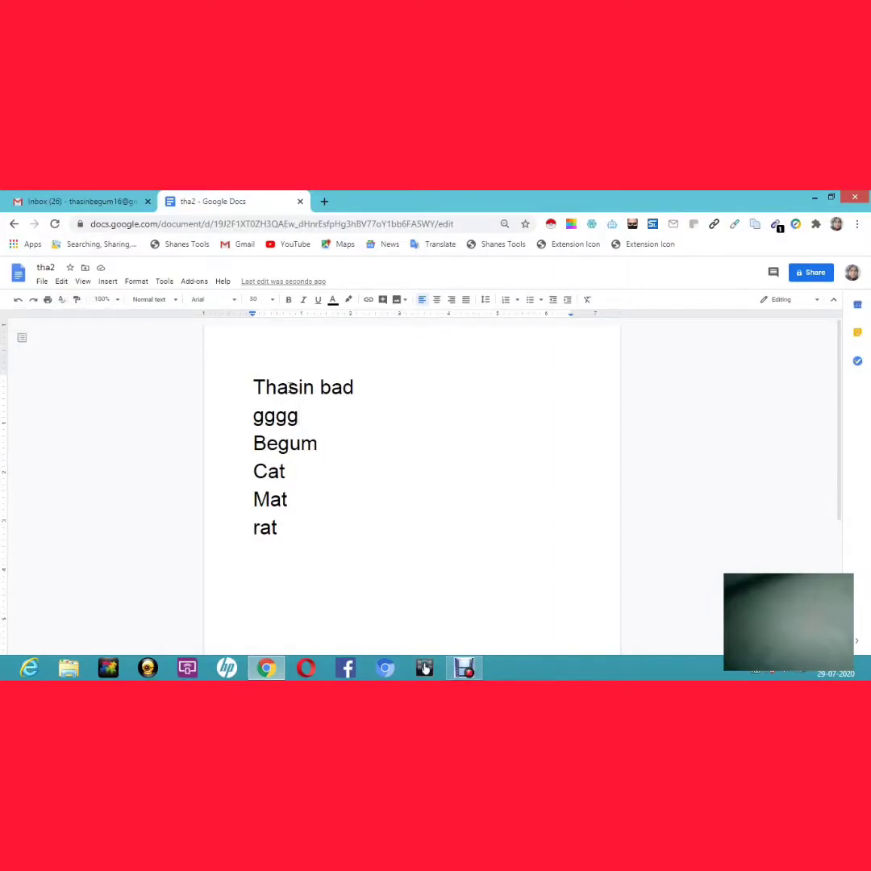
# Move the insertion point to the end of line one, then to the start of the bag line.
pyautogui.click(288, 387)
pyautogui.click(370, 387)
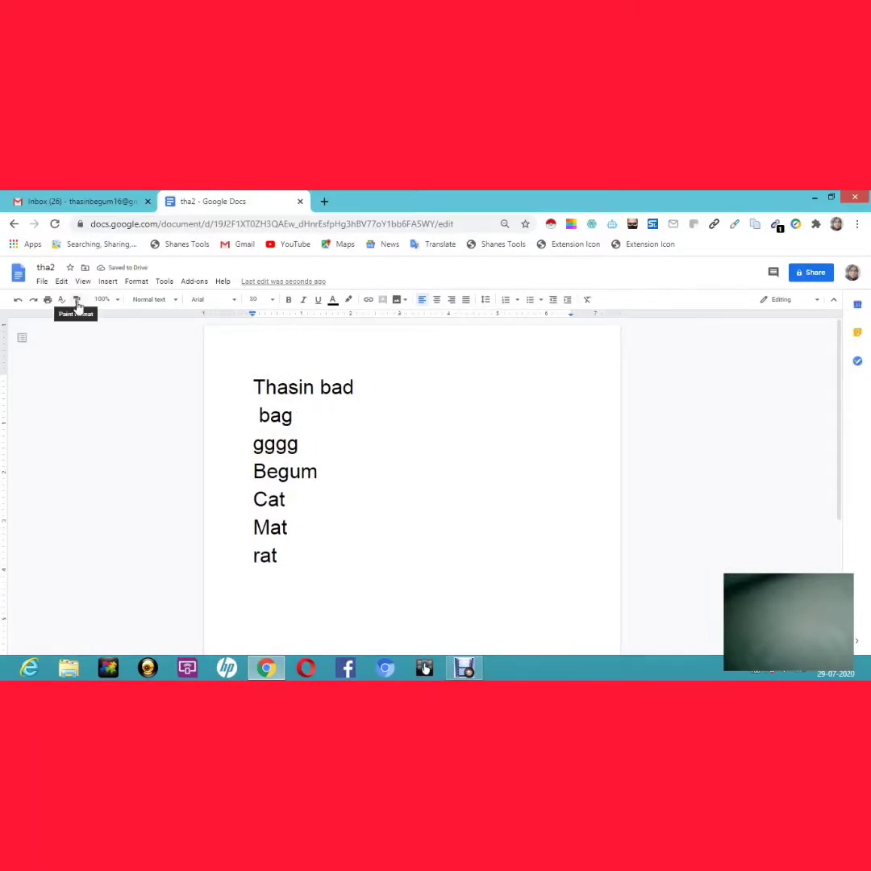
pyautogui.click(254, 415)
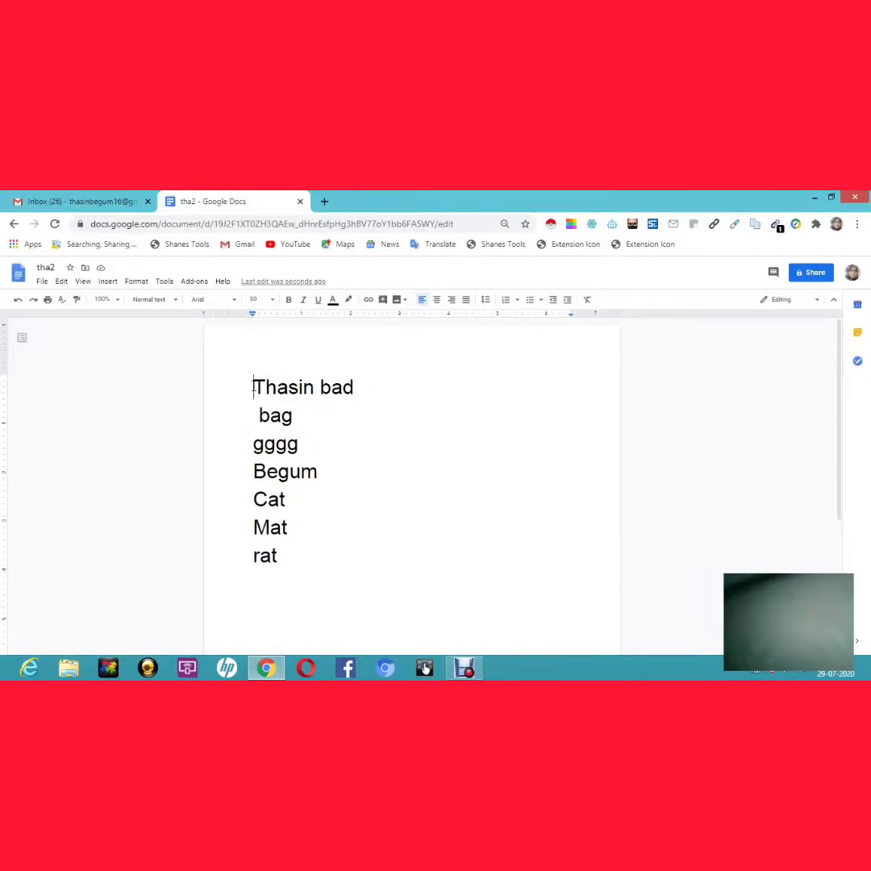
# Make the first line red, italic and highlighted in yellow.
pyautogui.moveTo(253, 386); pyautogui.dragTo(375, 398)
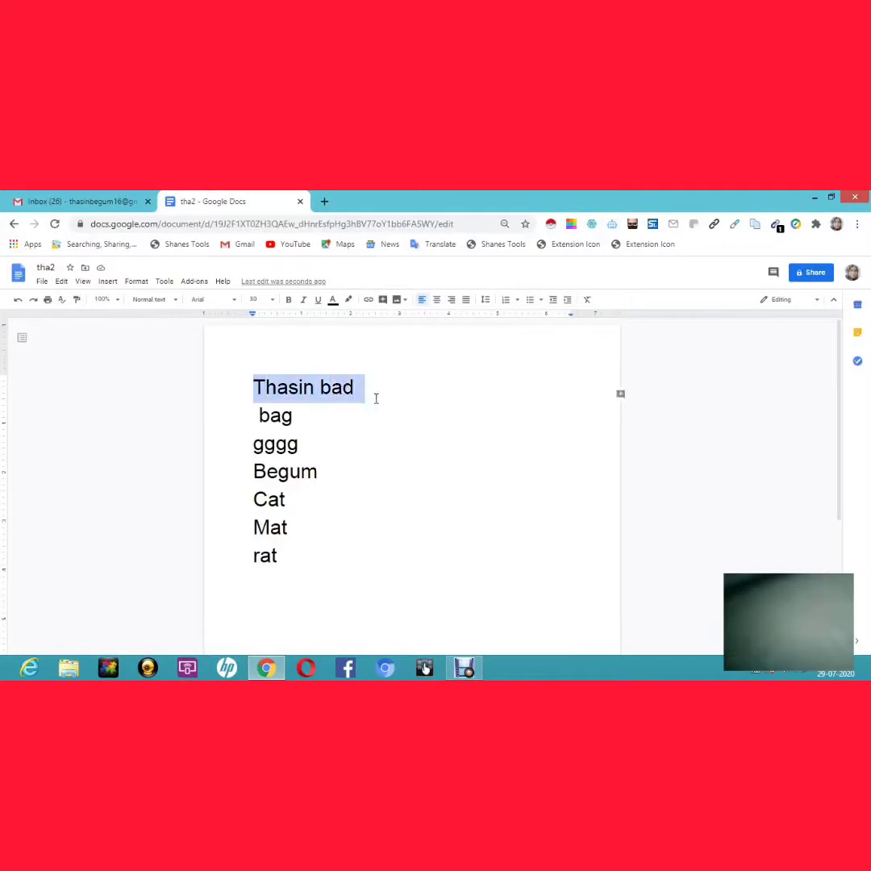
pyautogui.click(333, 302)
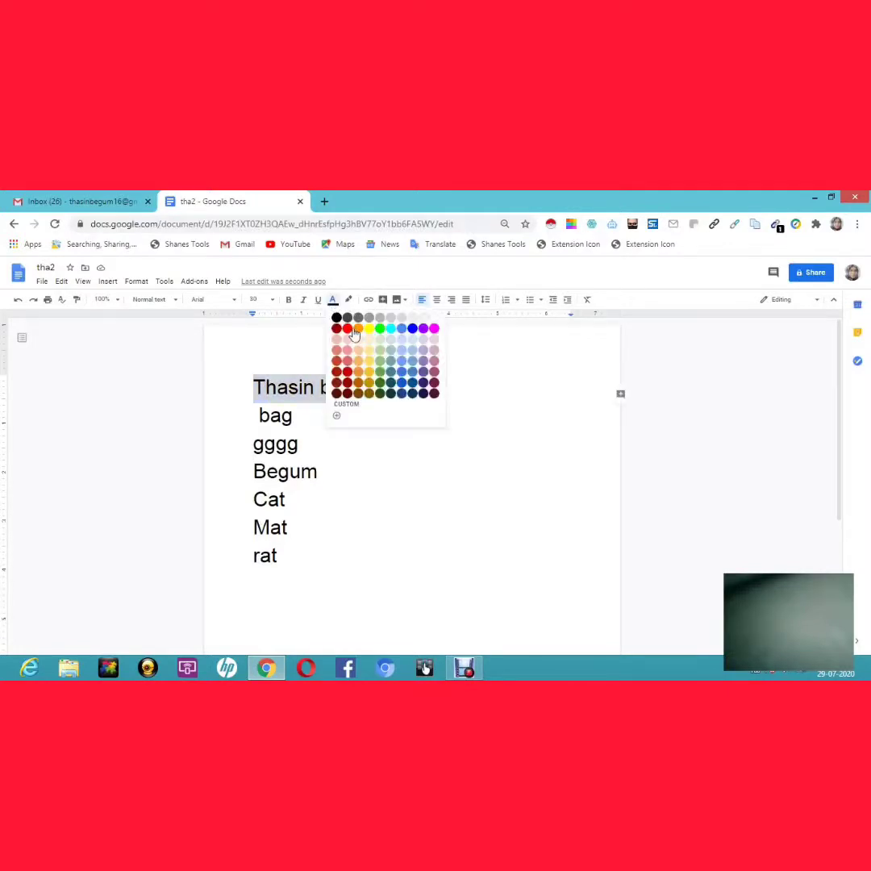
pyautogui.click(347, 329)
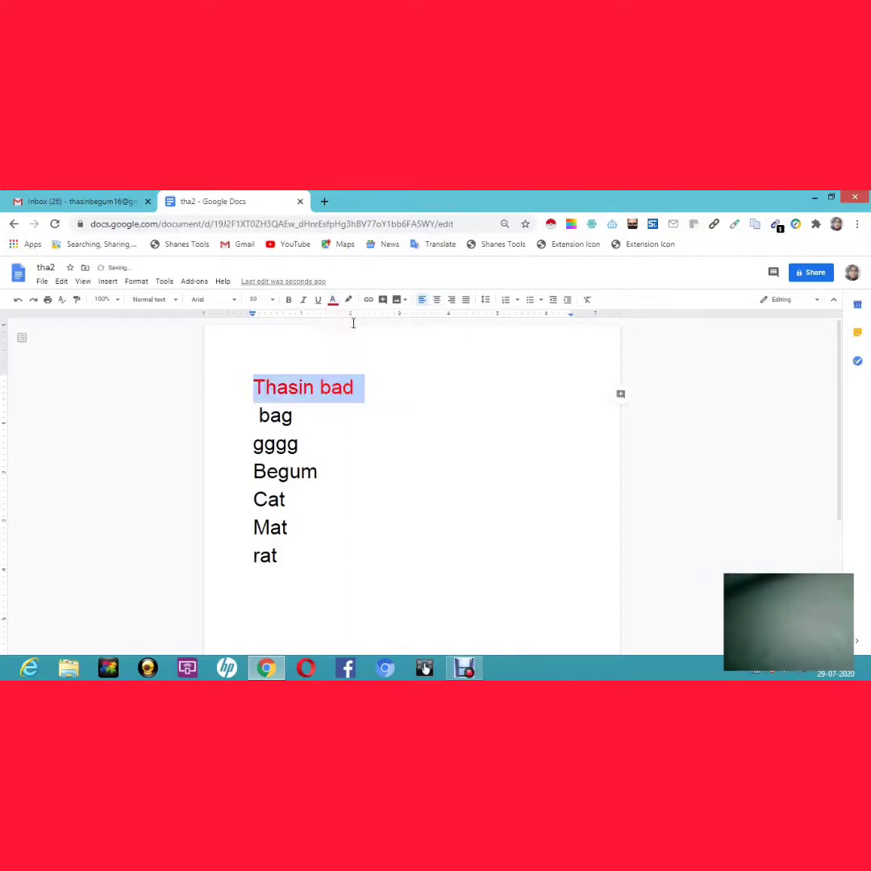
pyautogui.click(348, 303)
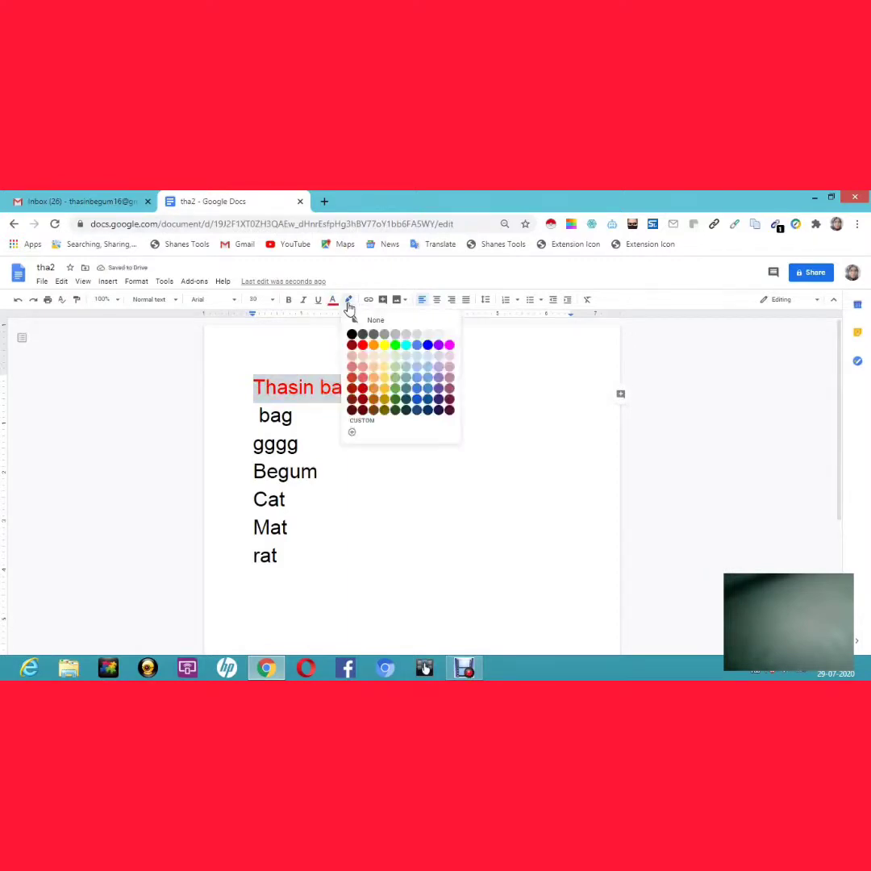
pyautogui.click(383, 345)
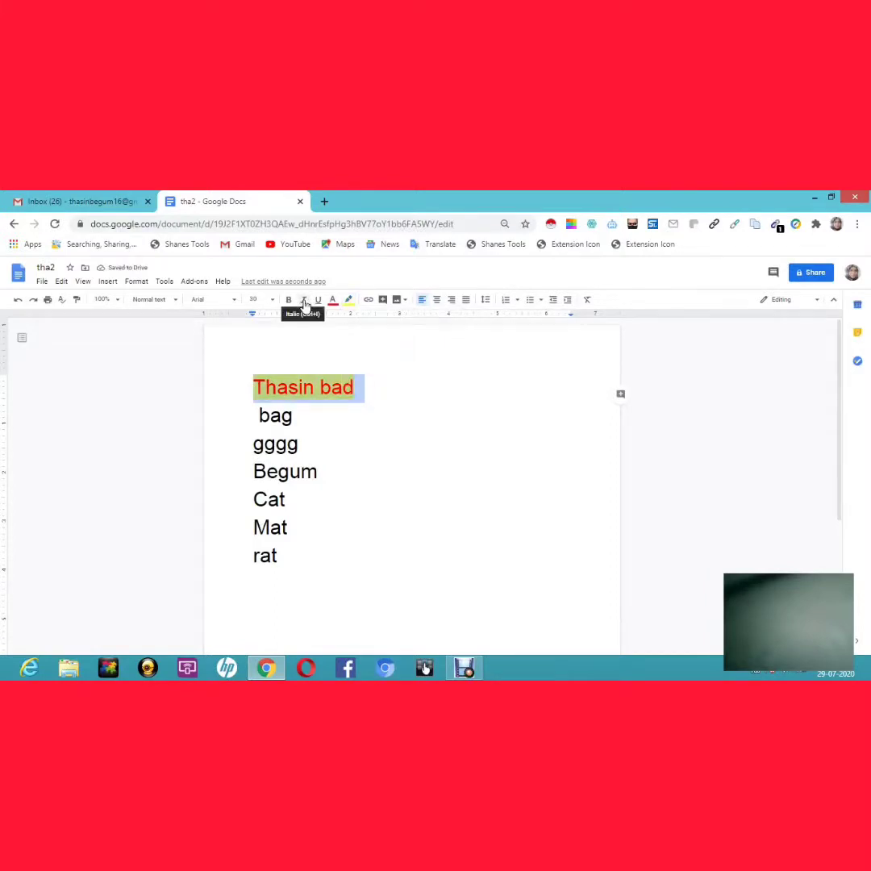
pyautogui.click(303, 300)
pyautogui.click(407, 350)
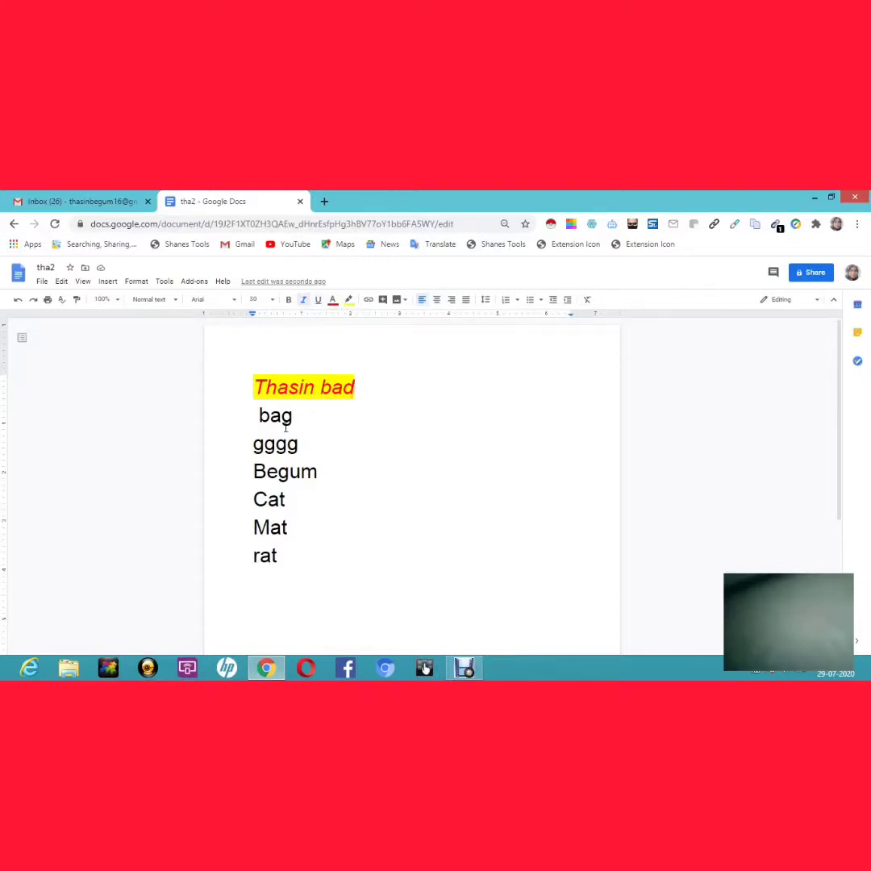
# Reselect the first line and toggle Paint format on and off.
pyautogui.moveTo(256, 387); pyautogui.dragTo(397, 393)
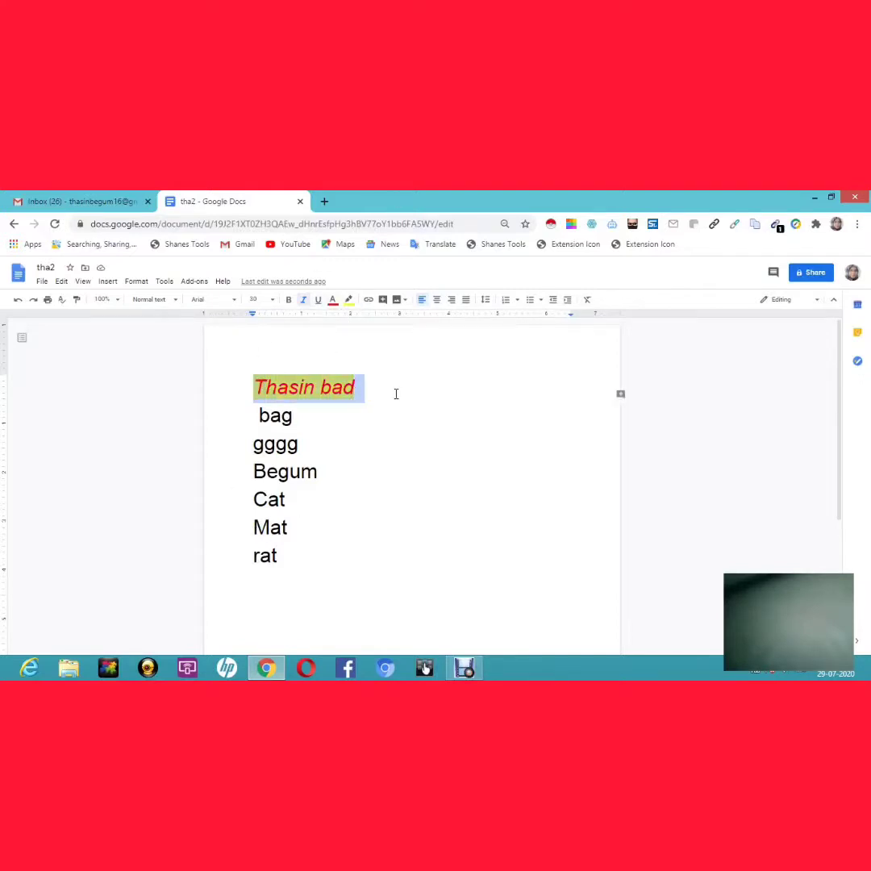
pyautogui.click(77, 300)
pyautogui.click(78, 303)
# Copy the first line's styling onto the word Cat with Paint format.
pyautogui.click(78, 303)
pyautogui.click(264, 499)
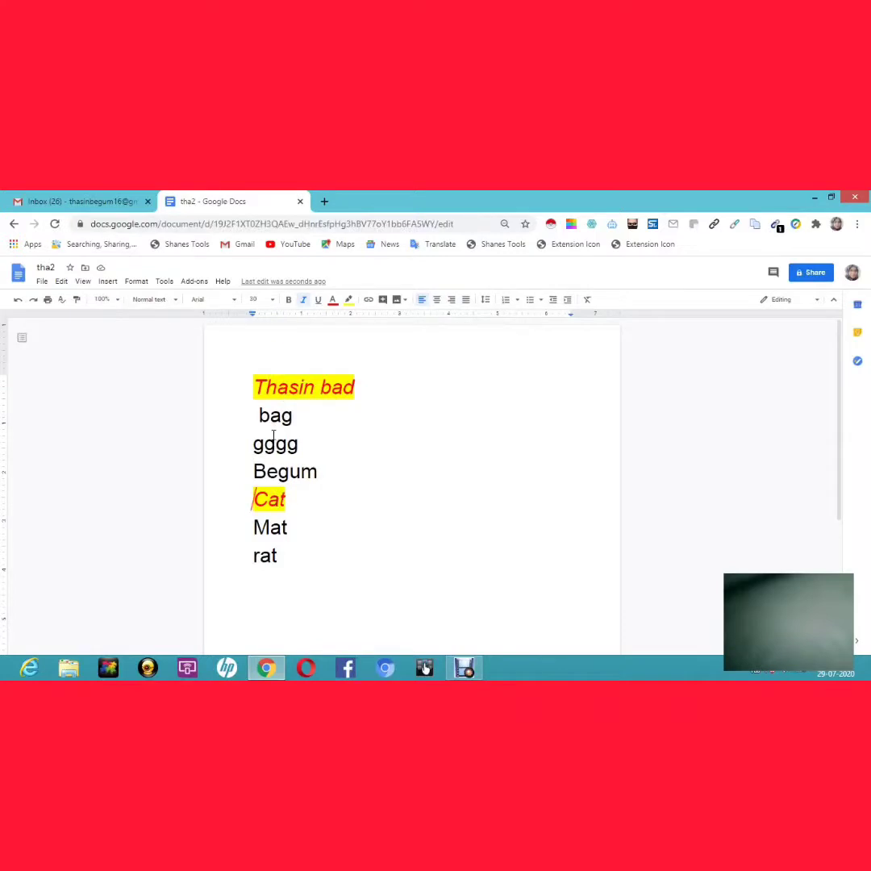
# Set the lines from bag down to Cat to the Impact font.
pyautogui.click(236, 302)
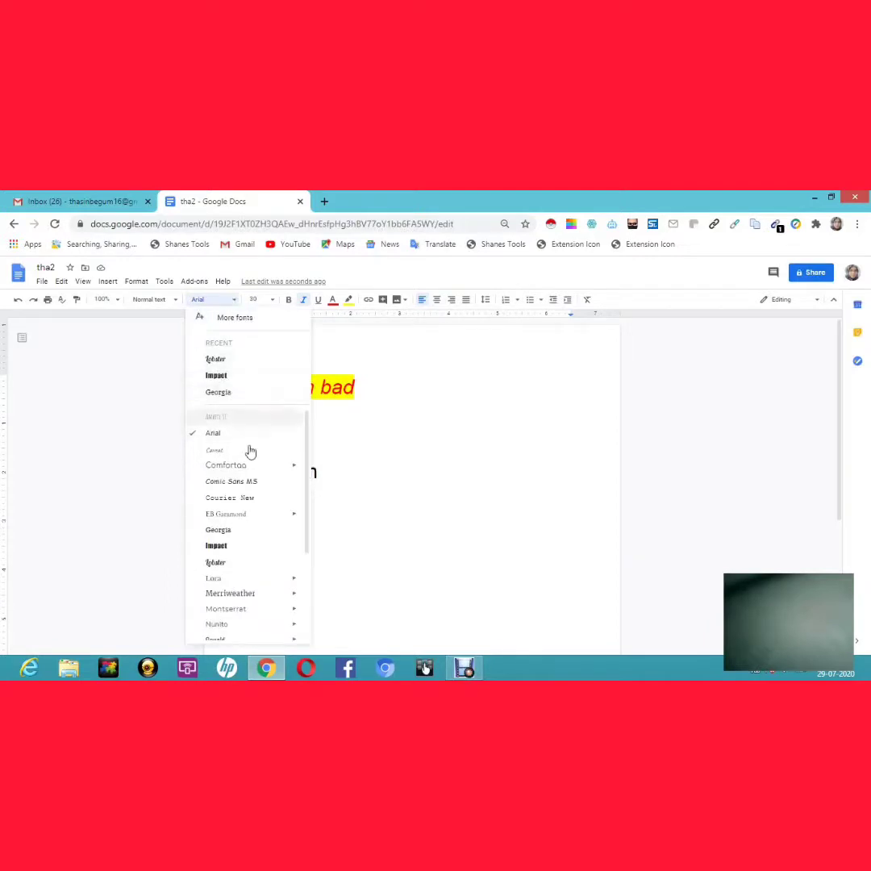
pyautogui.click(350, 435)
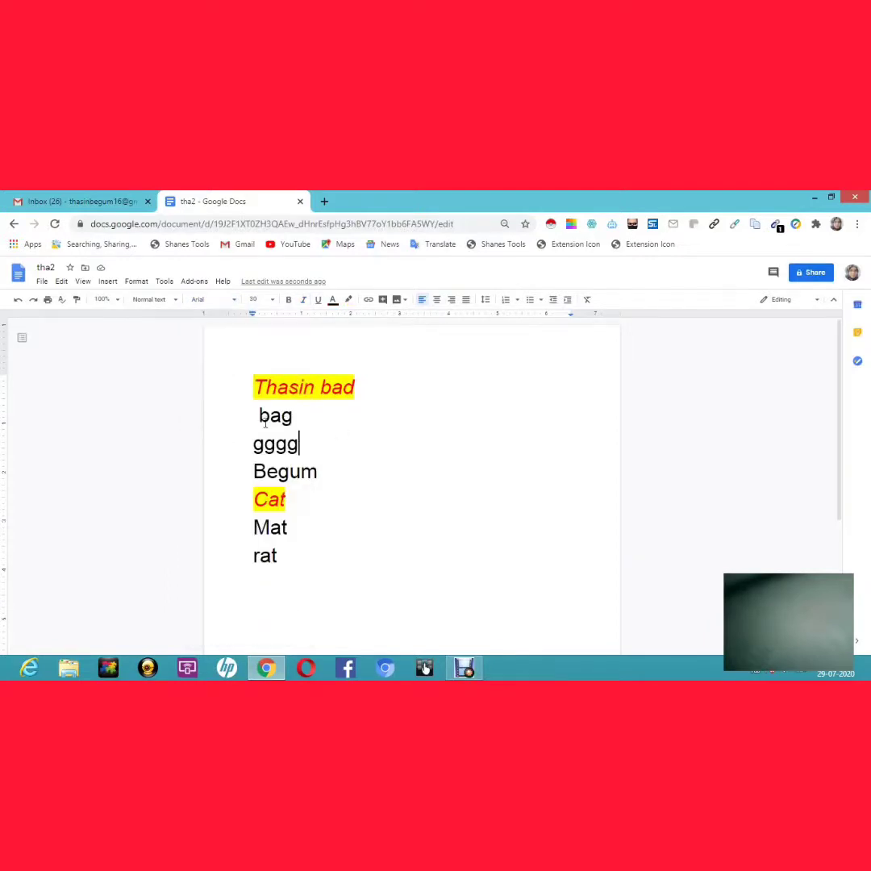
pyautogui.moveTo(261, 419); pyautogui.dragTo(344, 493)
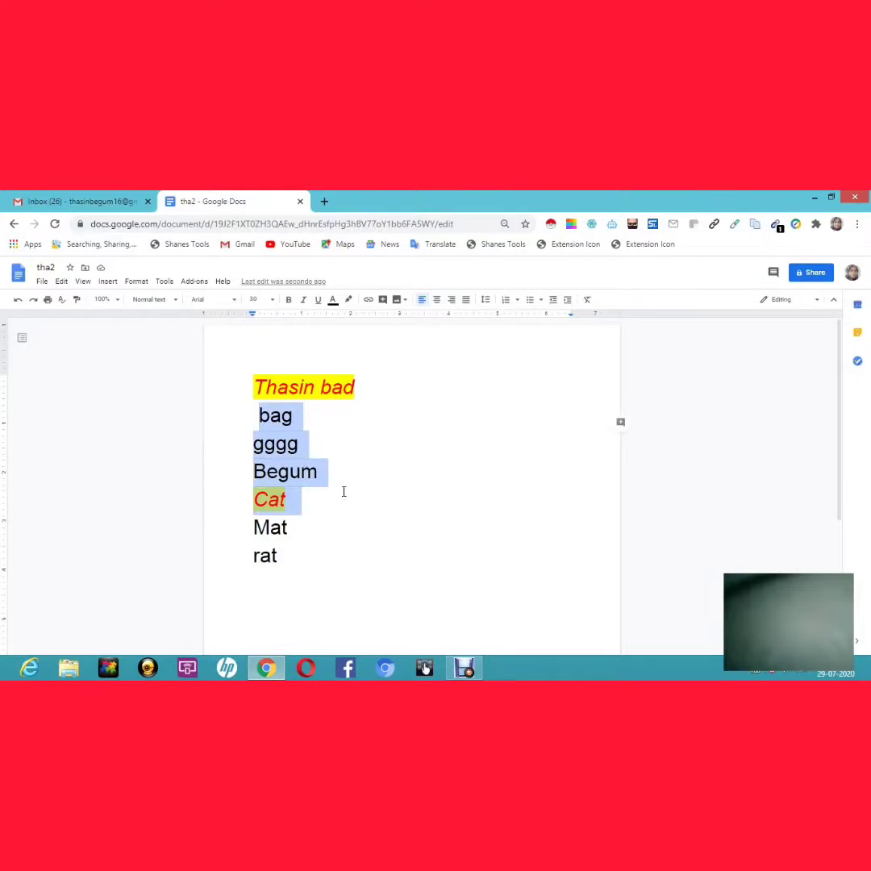
pyautogui.click(235, 301)
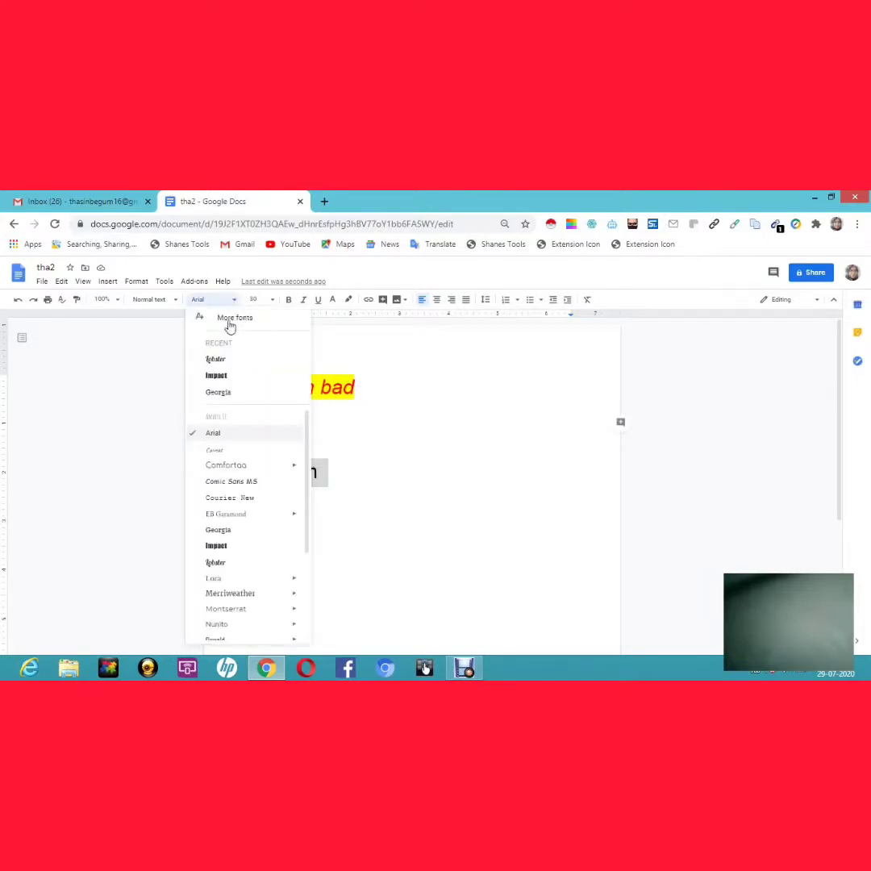
pyautogui.click(216, 548)
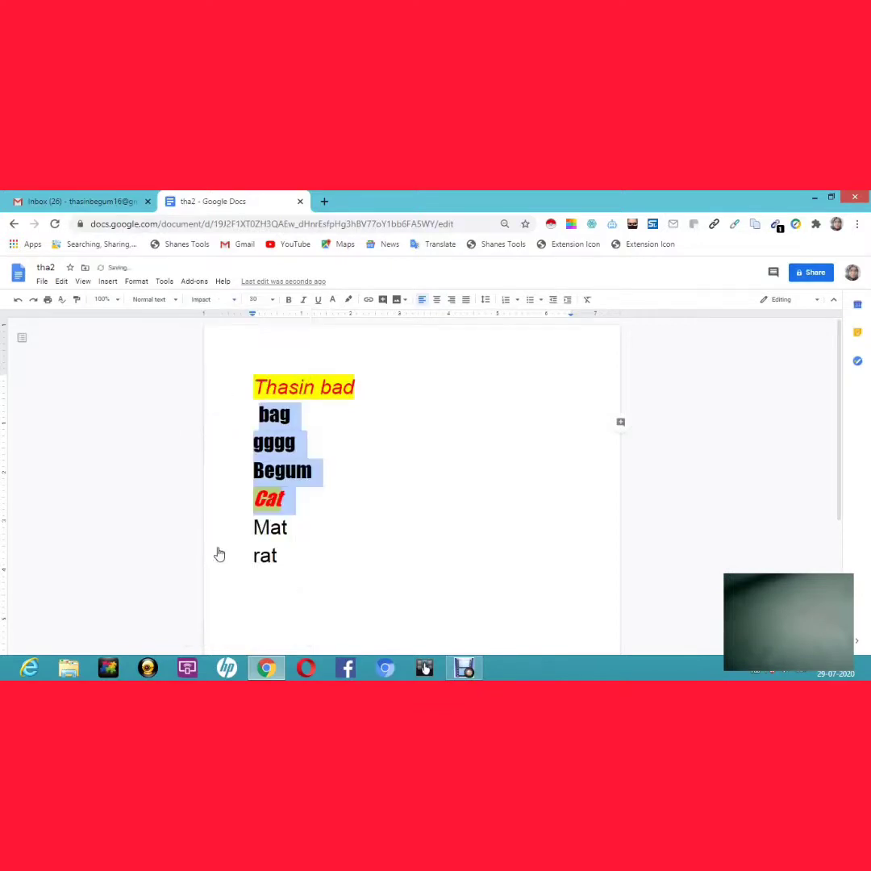
pyautogui.click(370, 463)
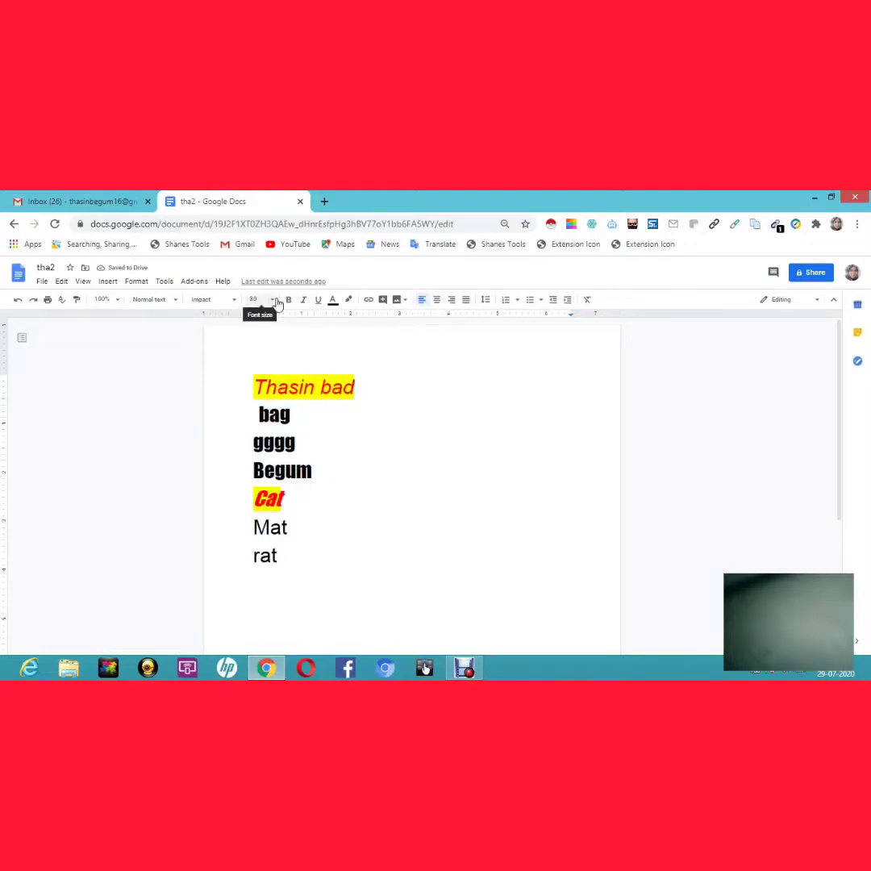
# Make the word bag 60 pt, bold, italic and underlined.
pyautogui.moveTo(258, 413); pyautogui.dragTo(303, 415)
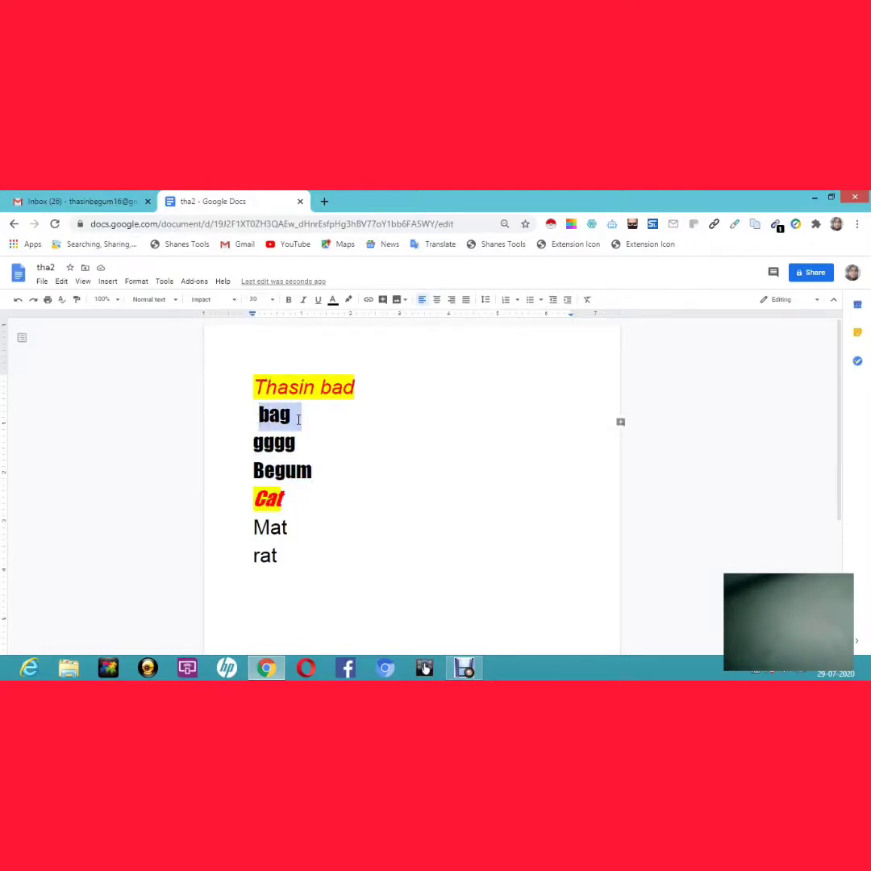
pyautogui.click(274, 300)
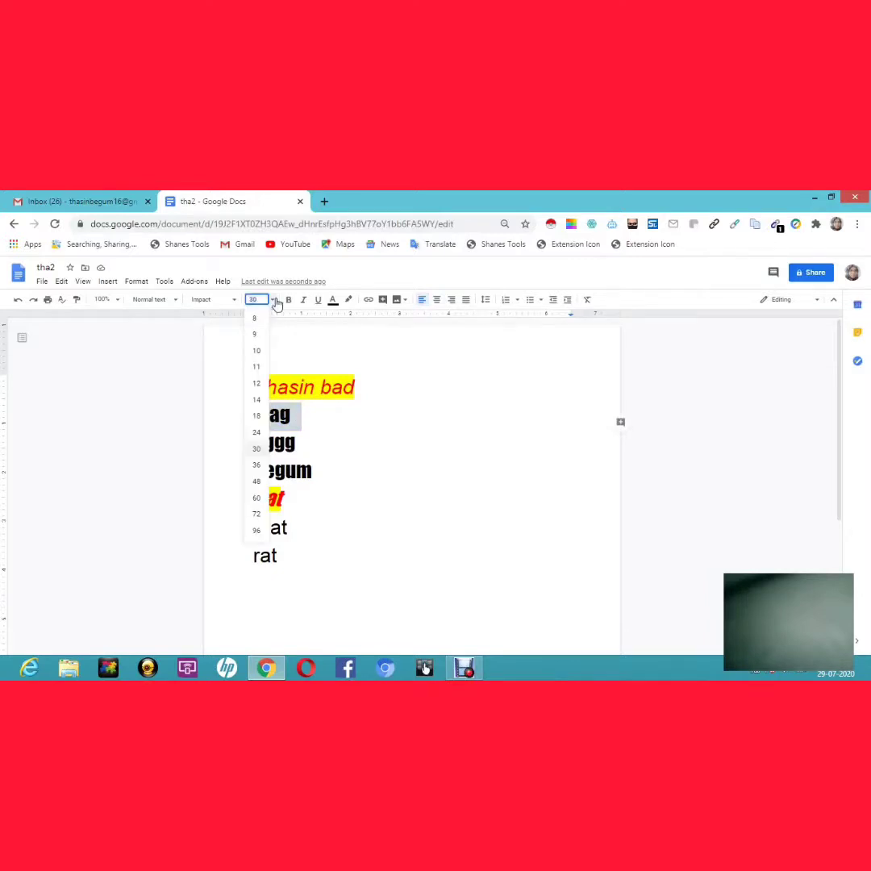
pyautogui.click(256, 498)
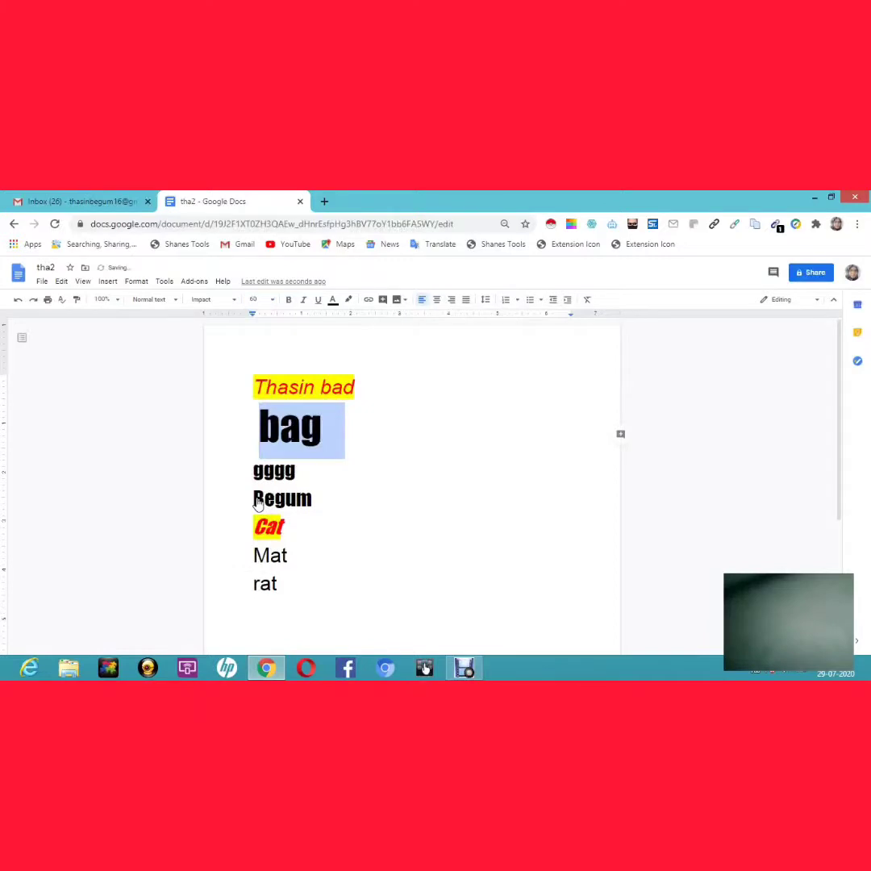
pyautogui.click(290, 305)
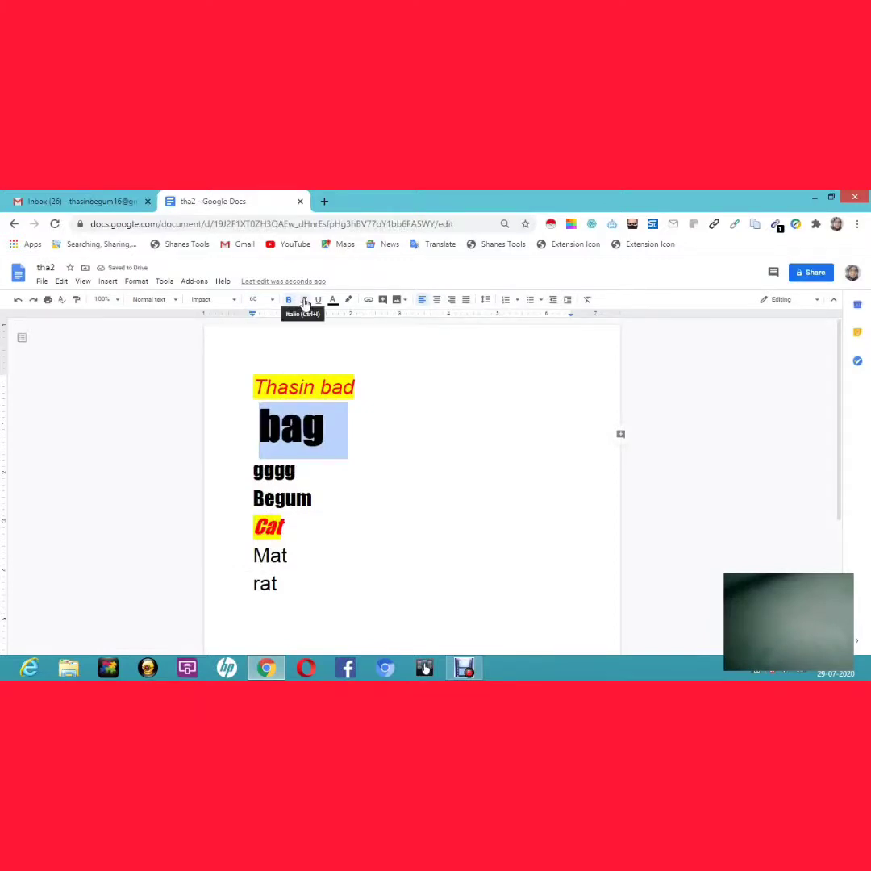
pyautogui.click(305, 301)
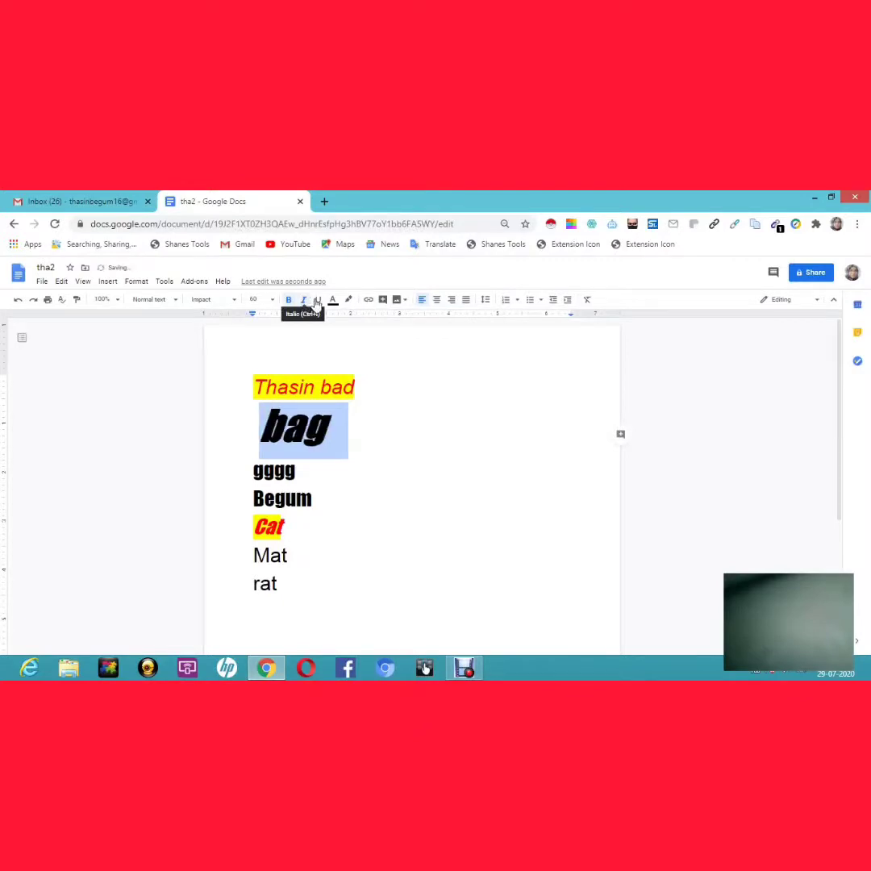
pyautogui.click(319, 301)
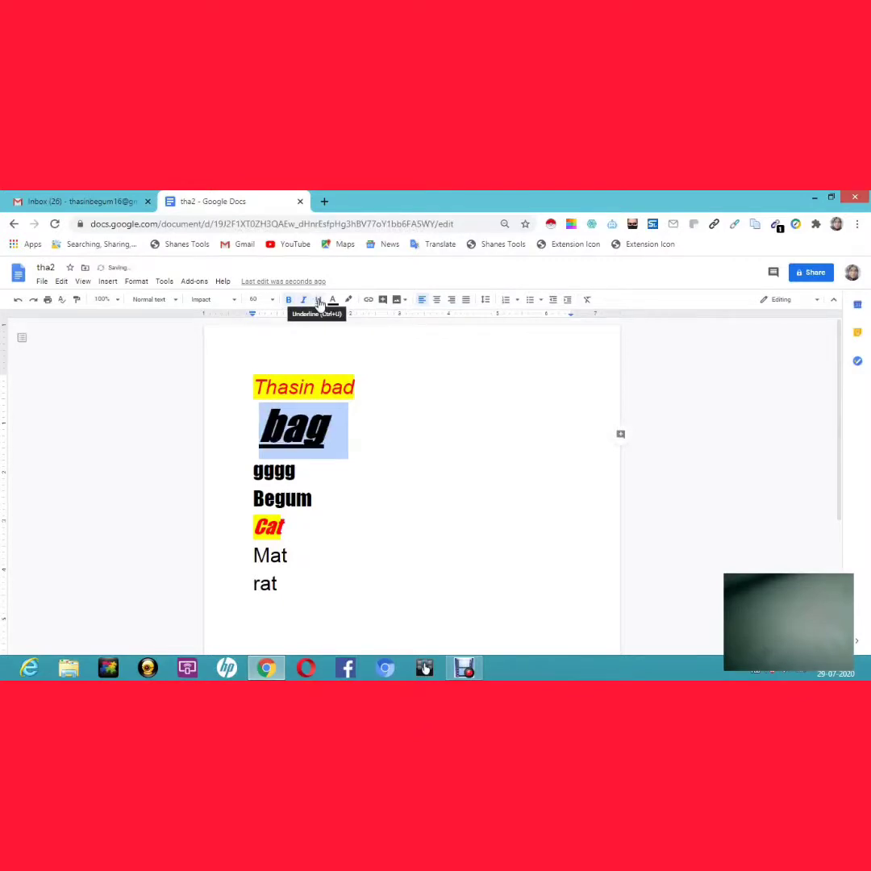
# Color bag blue with a magenta highlight.
pyautogui.click(333, 303)
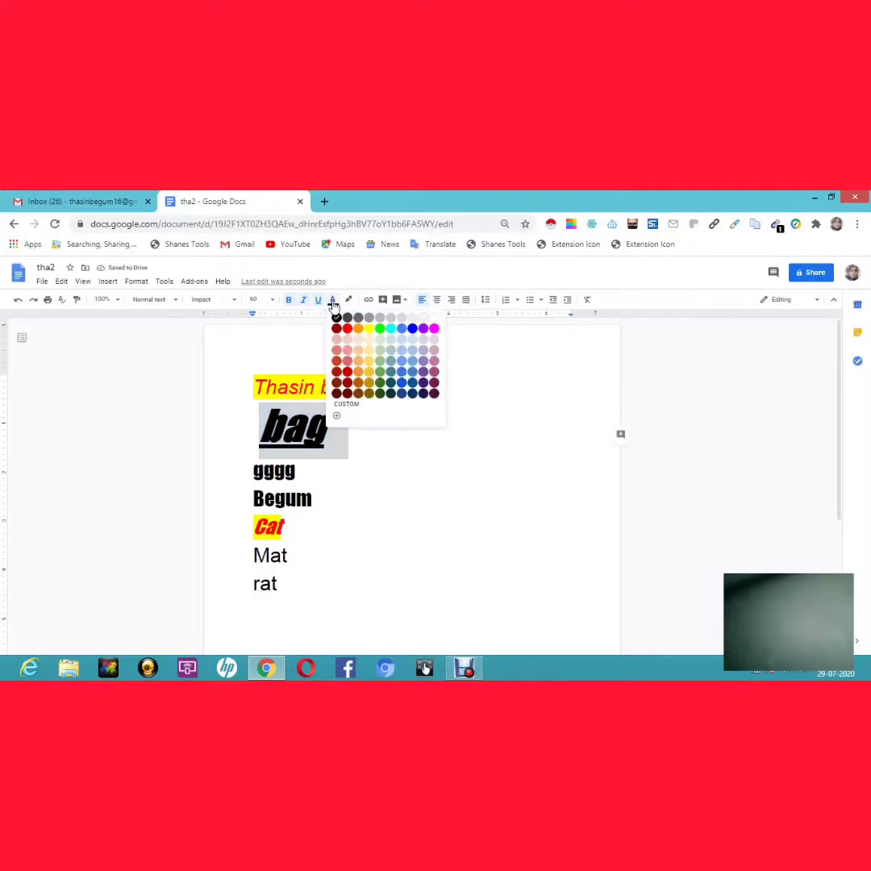
pyautogui.click(412, 328)
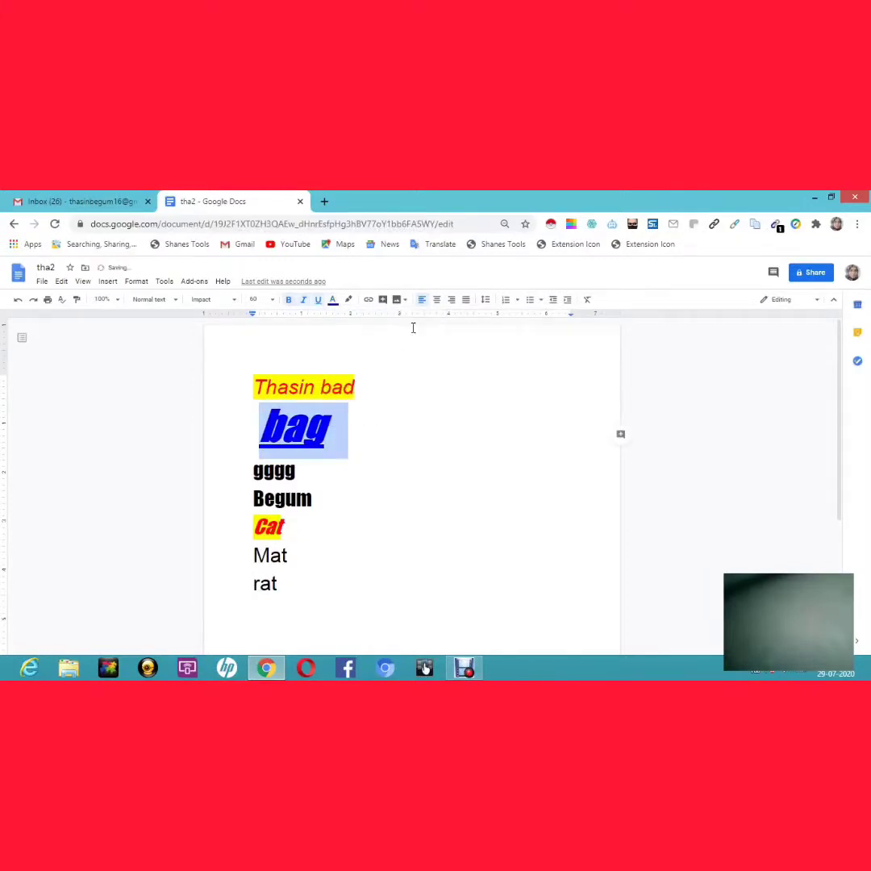
pyautogui.click(352, 306)
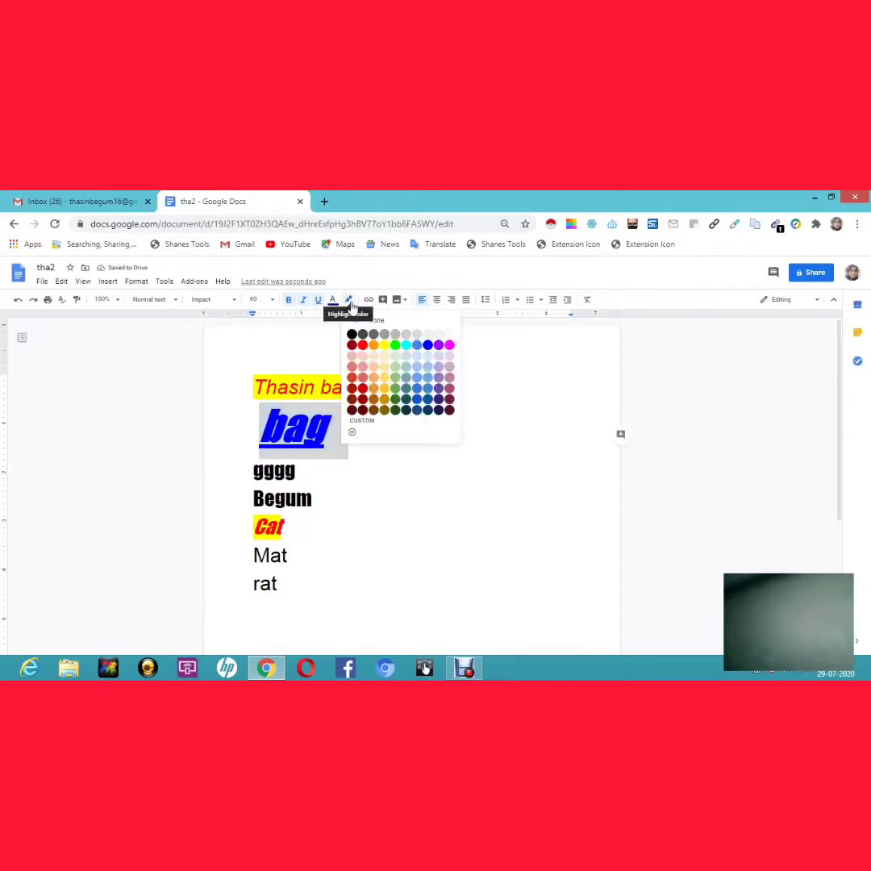
pyautogui.click(449, 347)
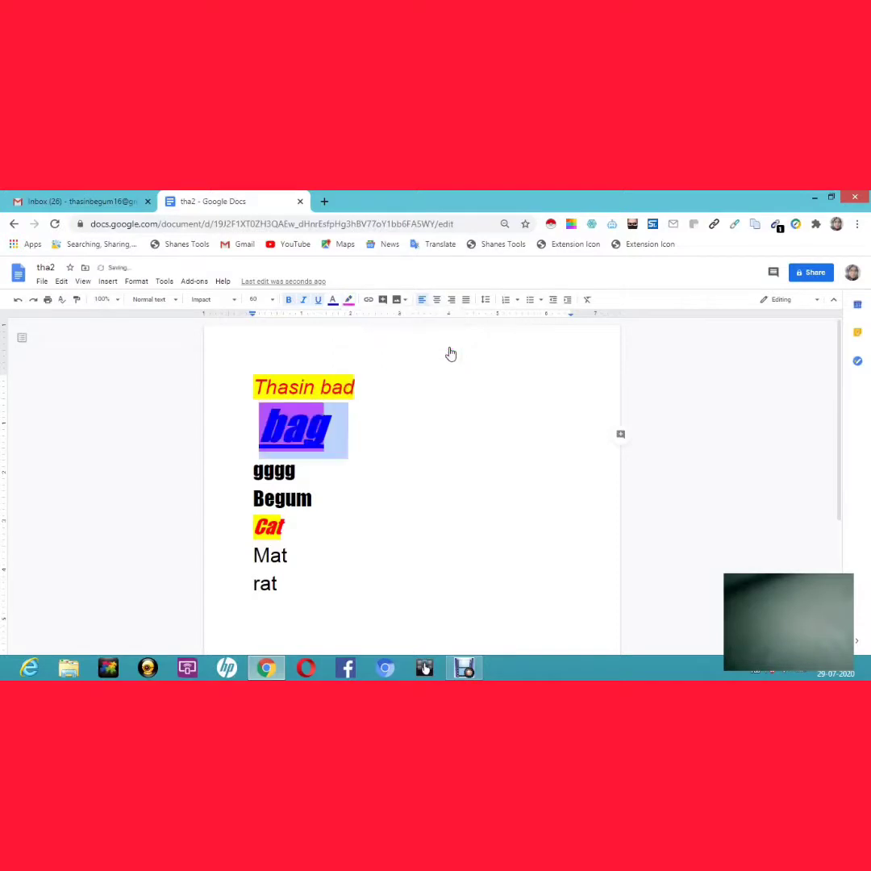
pyautogui.click(384, 350)
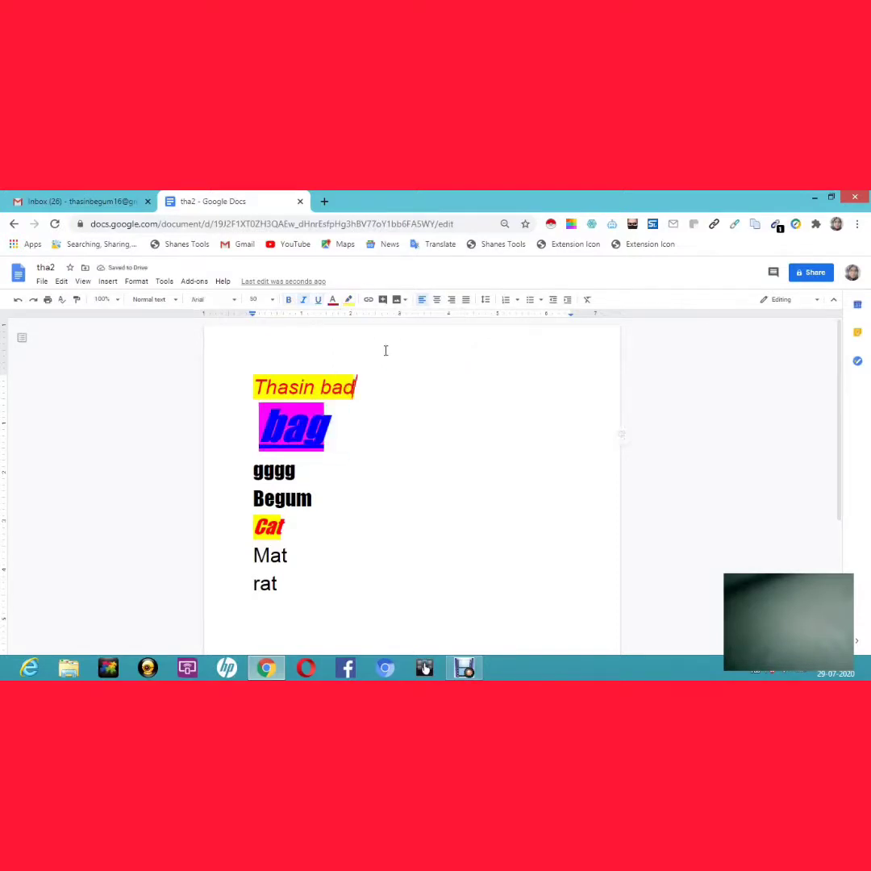
pyautogui.click(358, 423)
# On a new line, insert the text 'refer this link' linked to google.com.
pyautogui.press('Return')
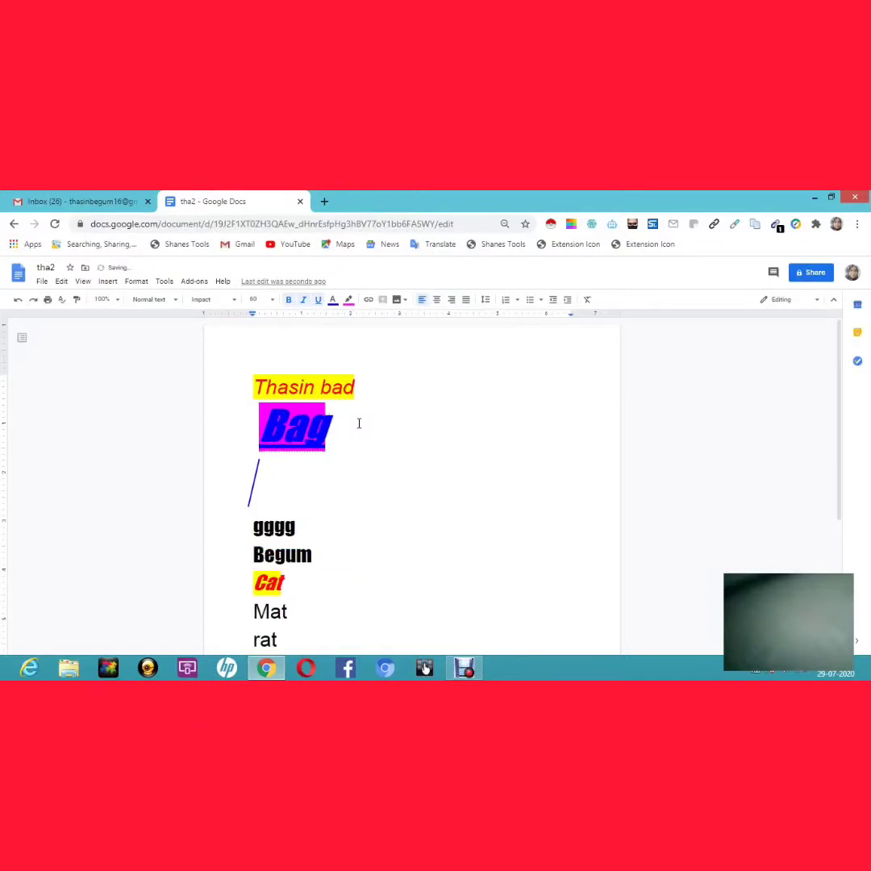
pyautogui.click(369, 300)
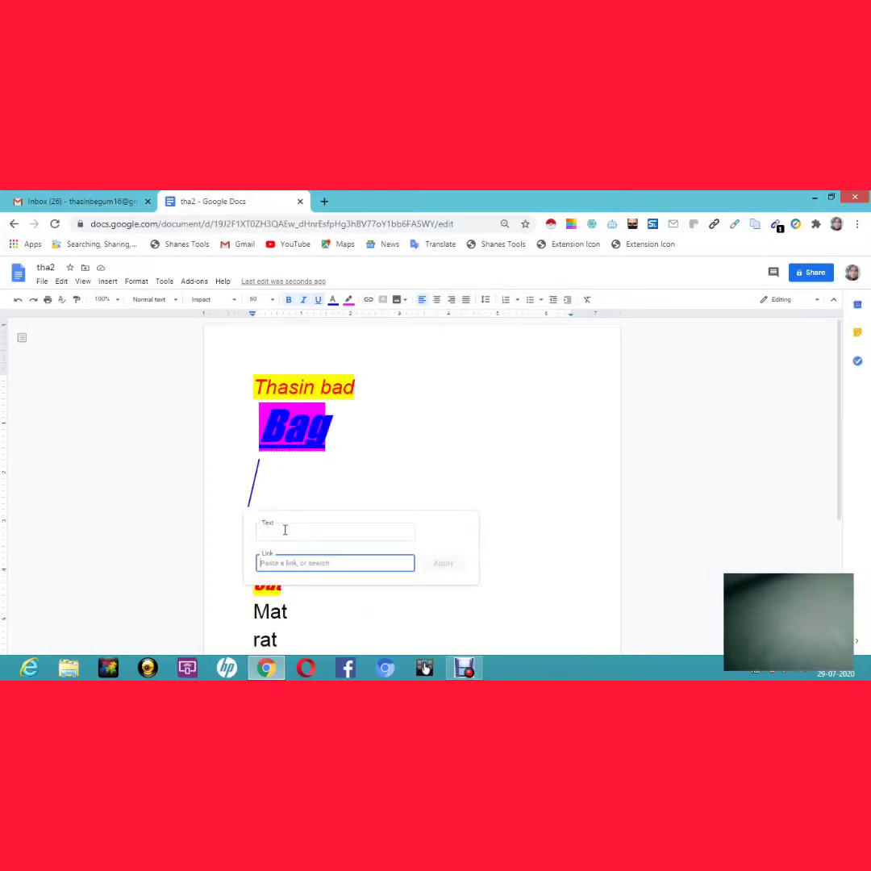
pyautogui.click(285, 530)
pyautogui.write('re')
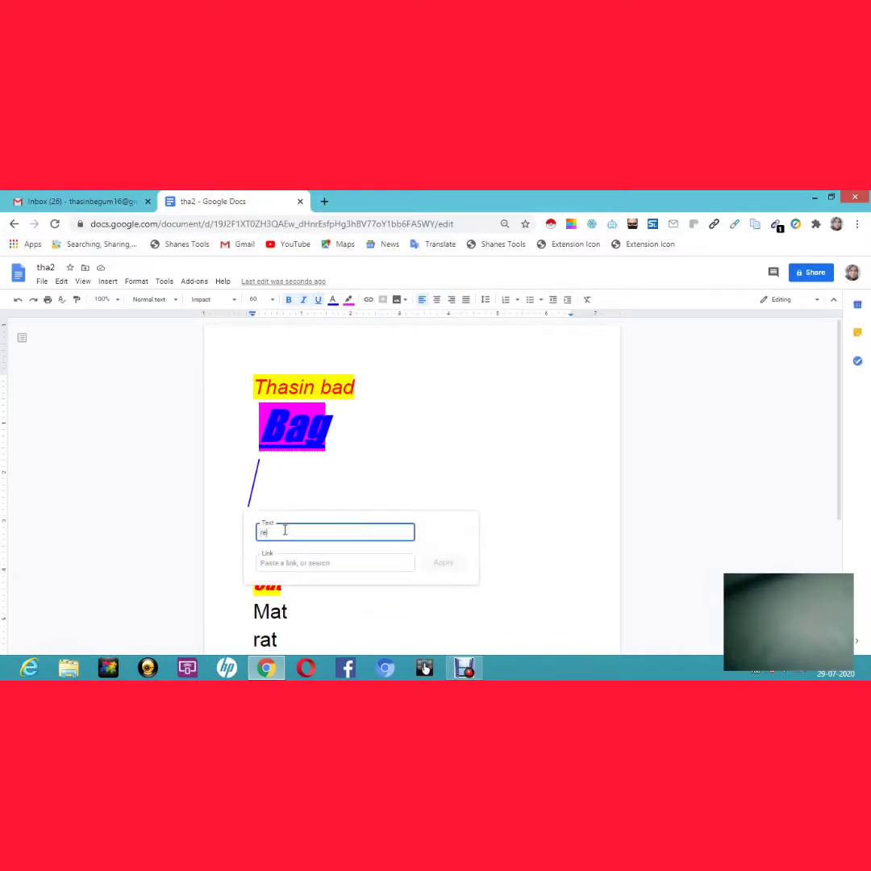
pyautogui.write('fer this link')
pyautogui.click(287, 563)
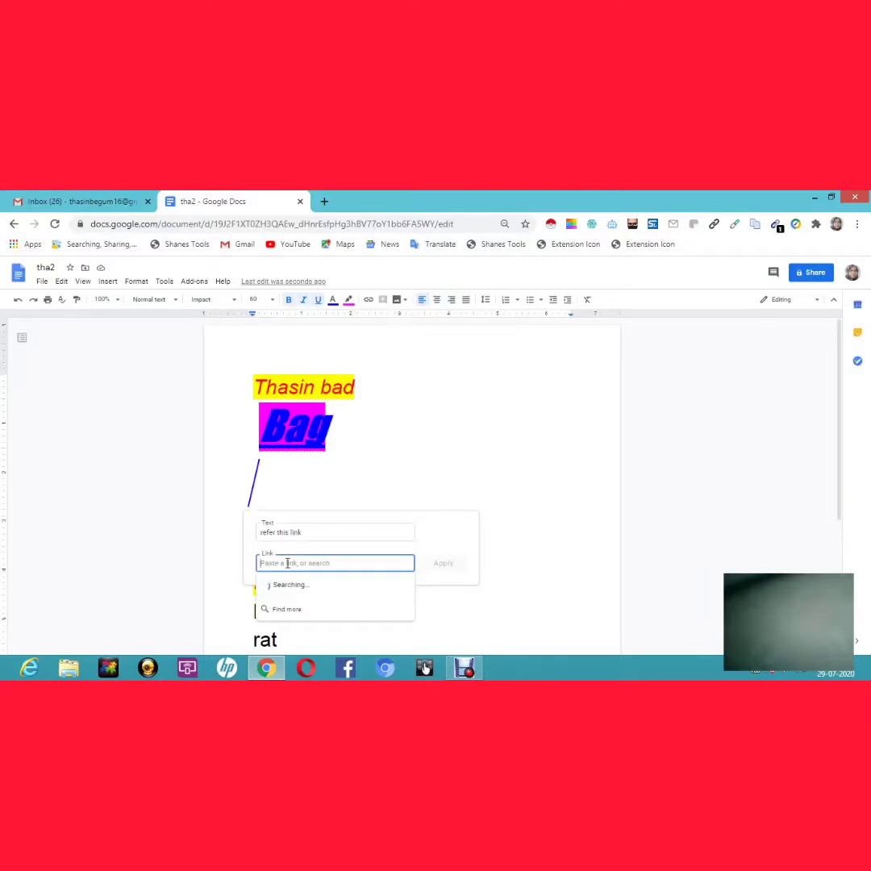
pyautogui.write('h')
pyautogui.write('oo')
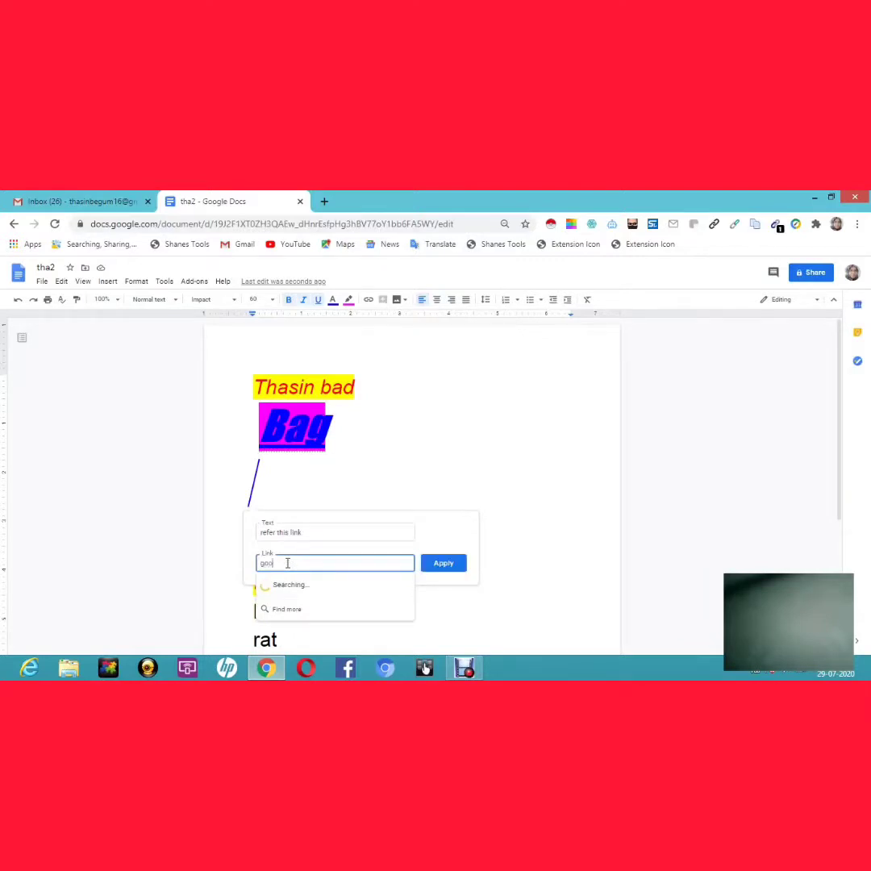
pyautogui.write('gle.com')
pyautogui.click(445, 564)
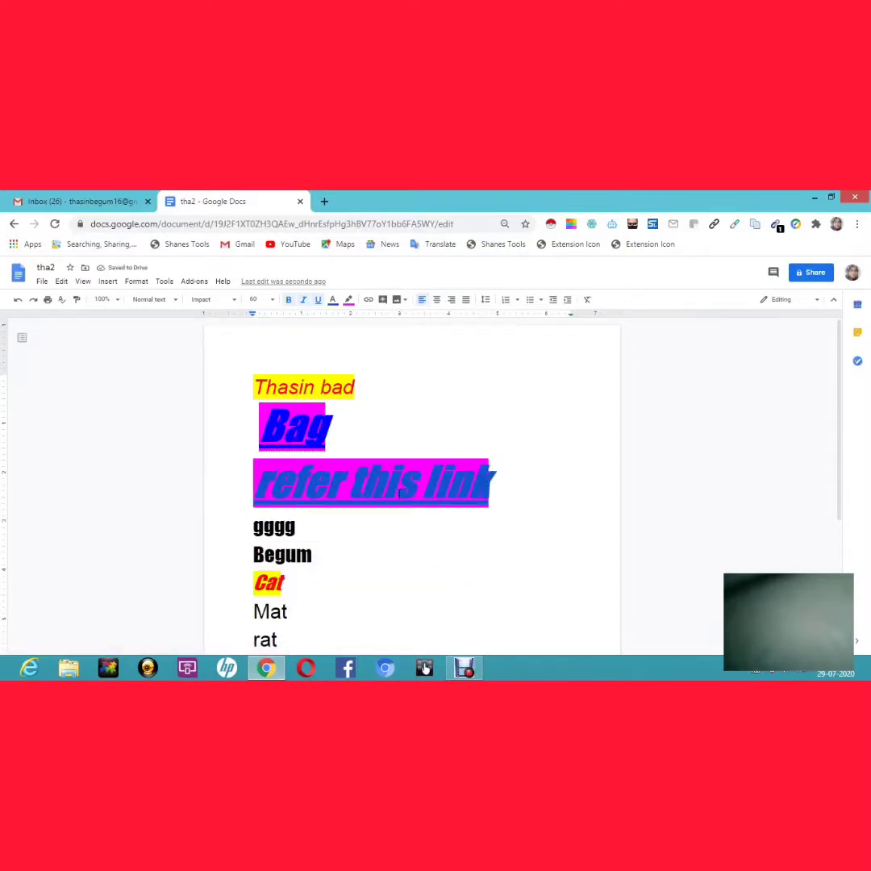
# Test the link by opening google.com, then add an empty line below it in tha2.
pyautogui.press('Down')
pyautogui.doubleClick(435, 490)
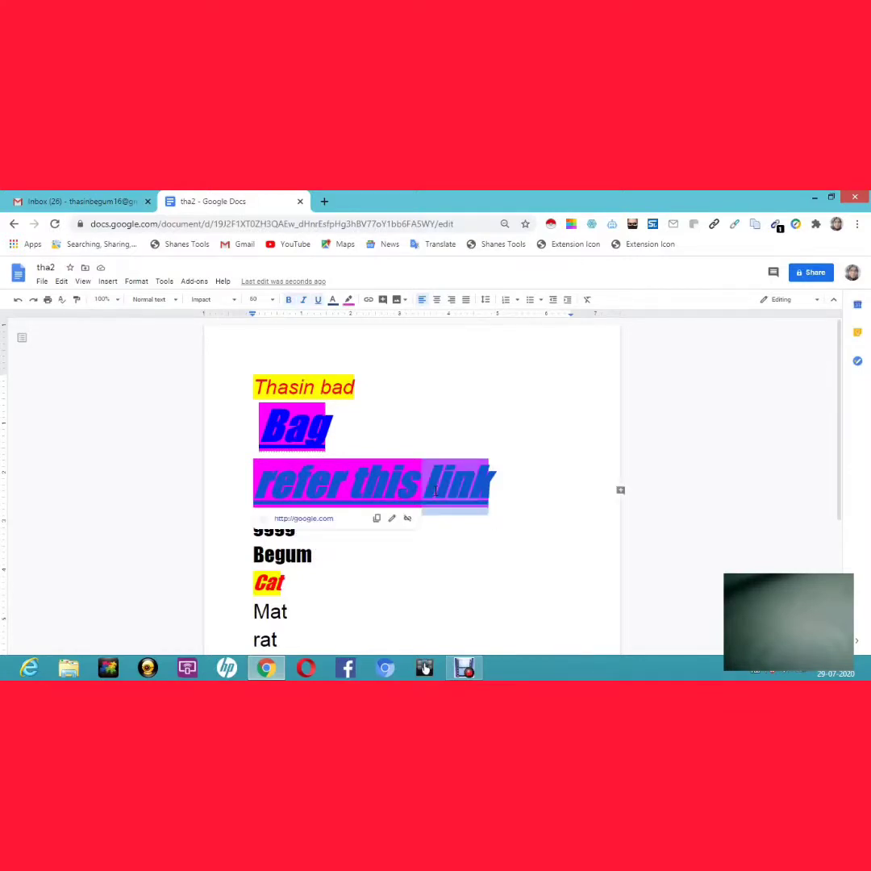
pyautogui.click(305, 519)
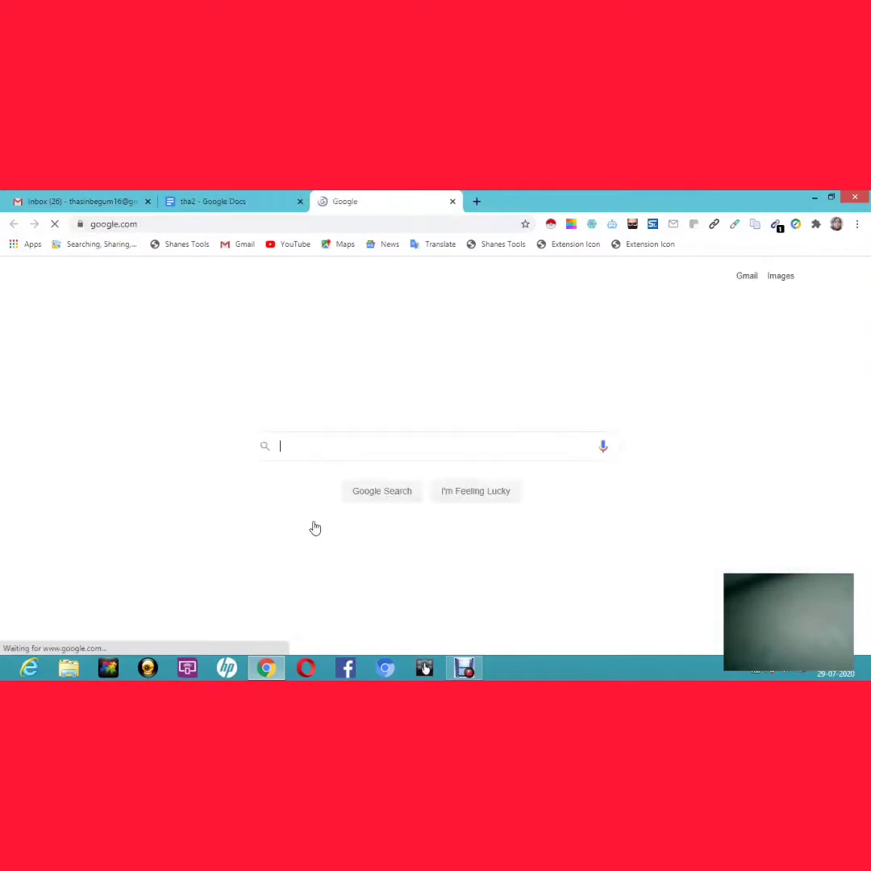
pyautogui.click(205, 202)
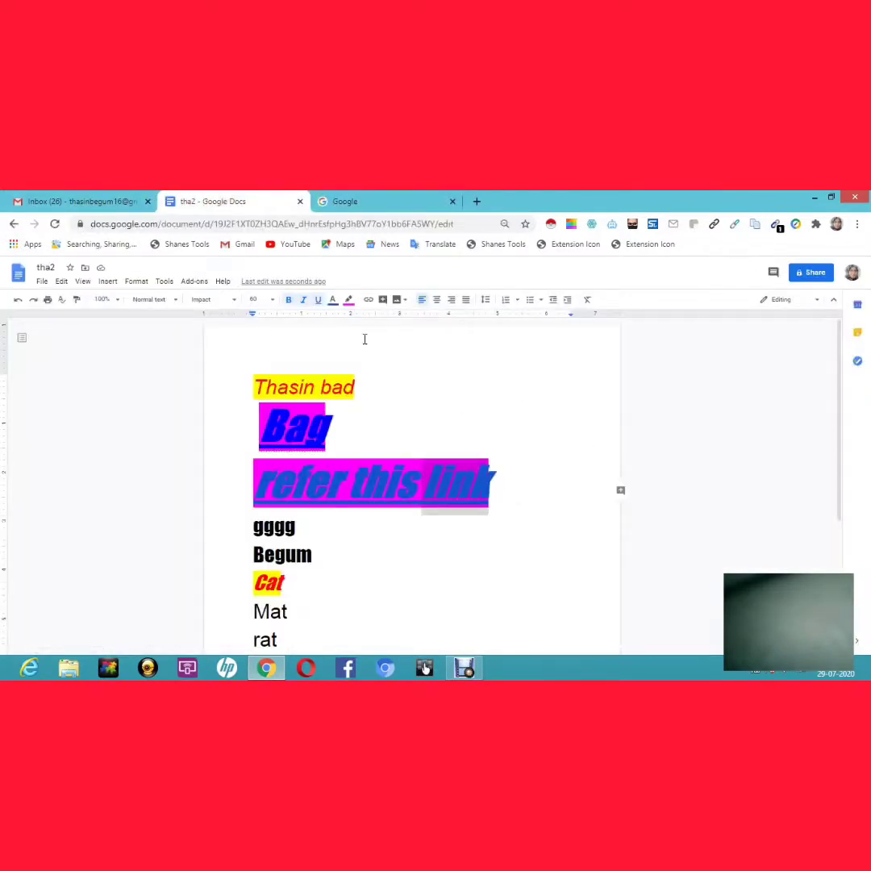
pyautogui.doubleClick(515, 461)
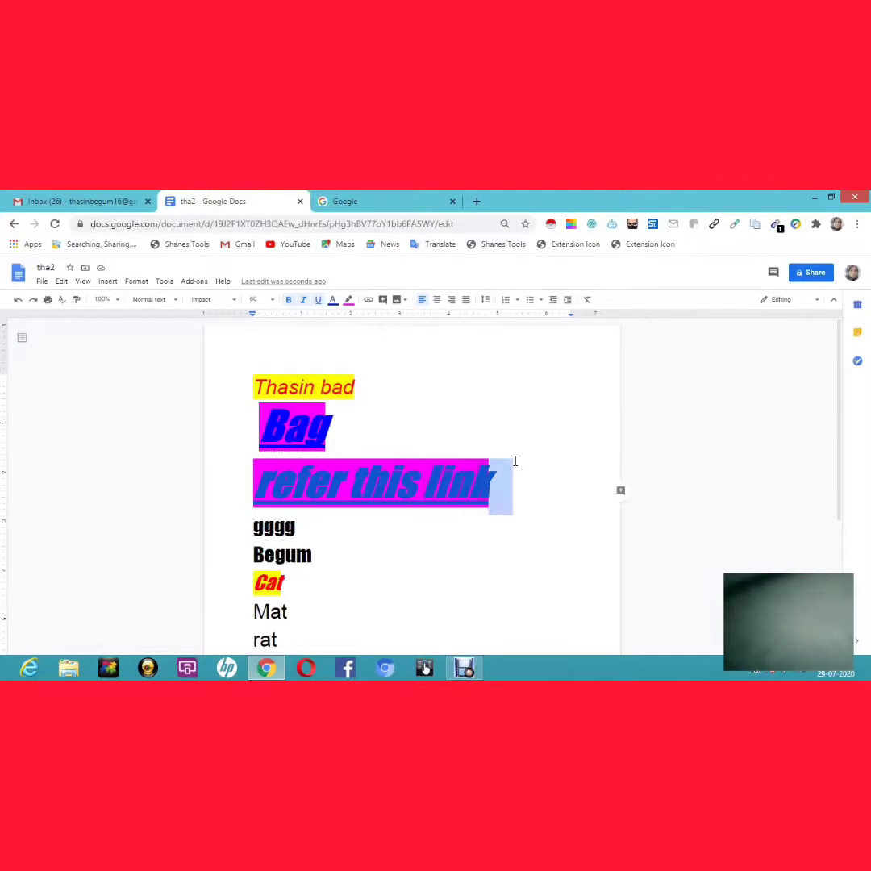
pyautogui.press('Return')
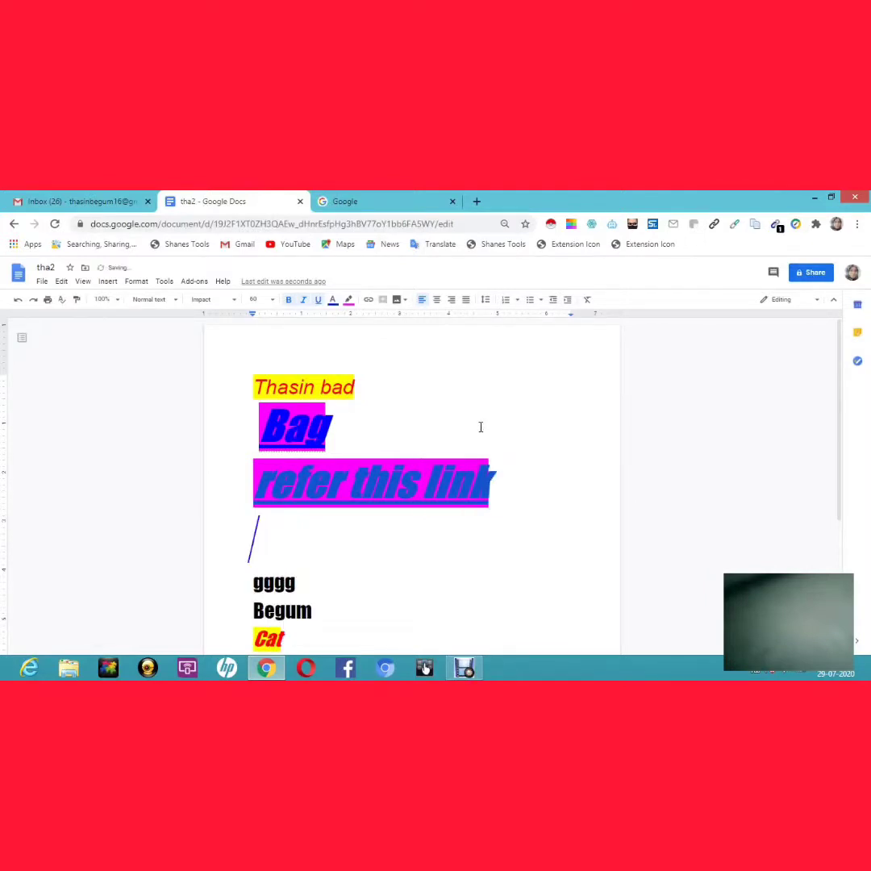
# Set the highlight colour to None and comment 'thasin is not ba' on the top line's text.
pyautogui.click(350, 301)
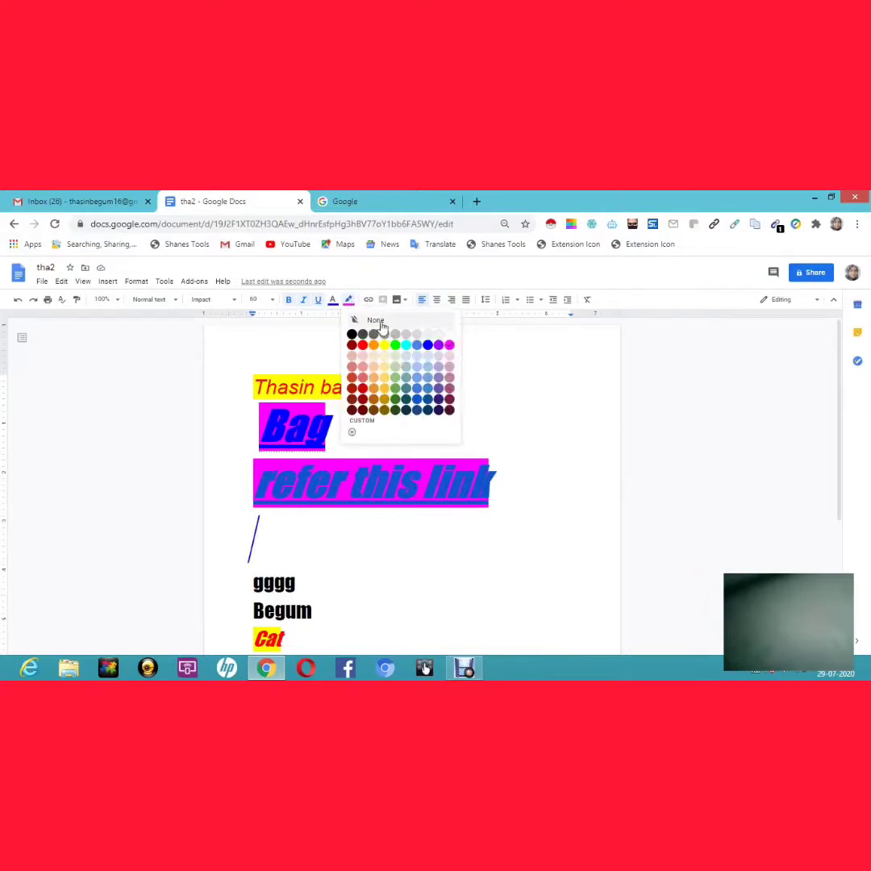
pyautogui.click(380, 322)
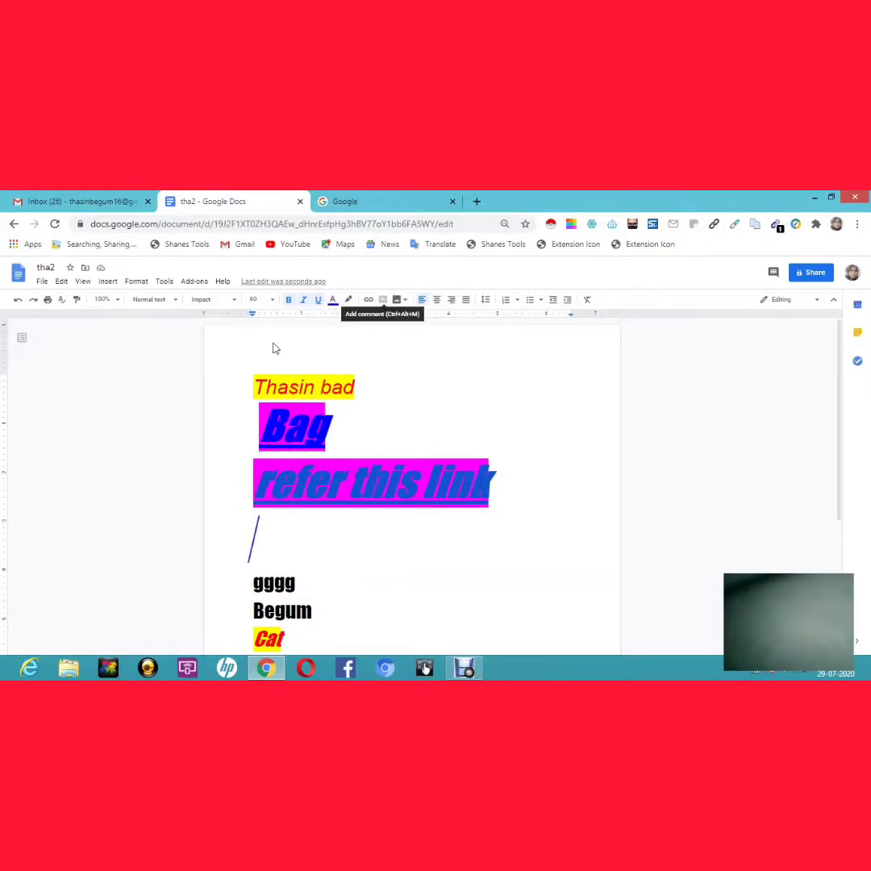
pyautogui.moveTo(253, 385); pyautogui.dragTo(369, 375)
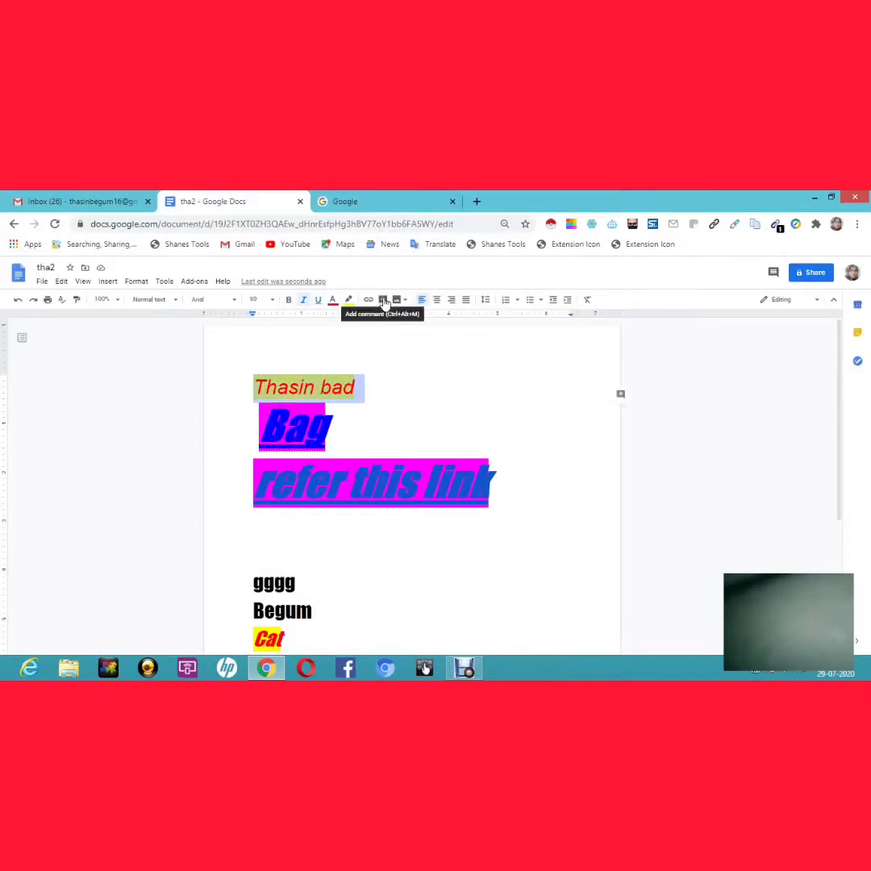
pyautogui.click(384, 300)
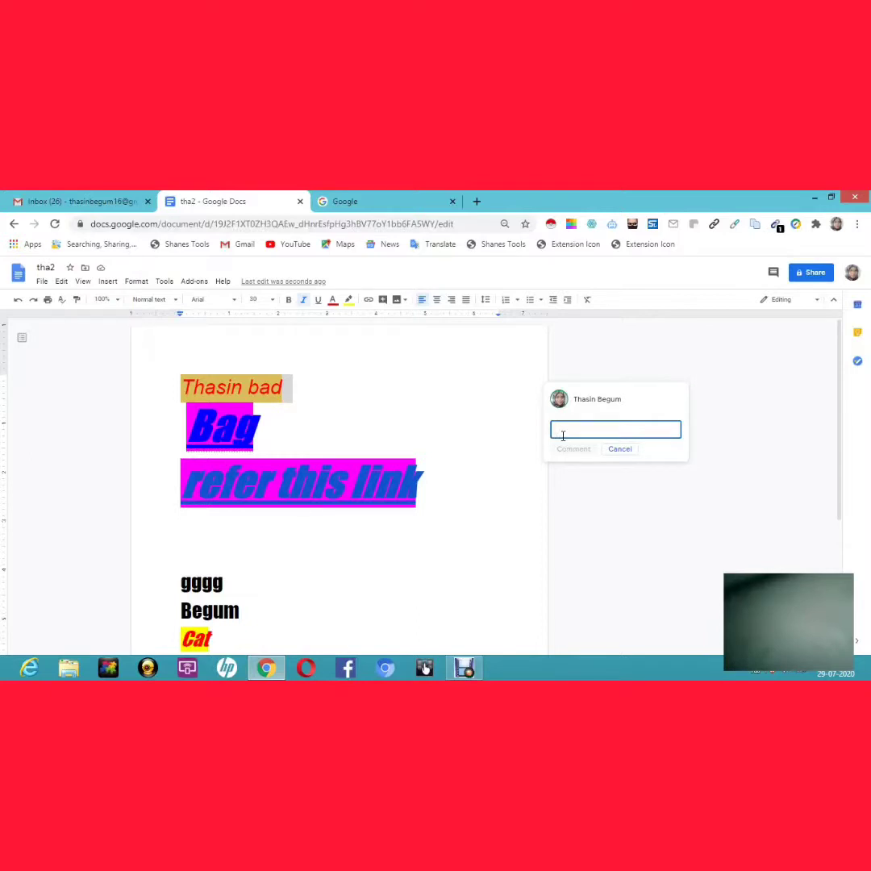
pyautogui.write('thasin')
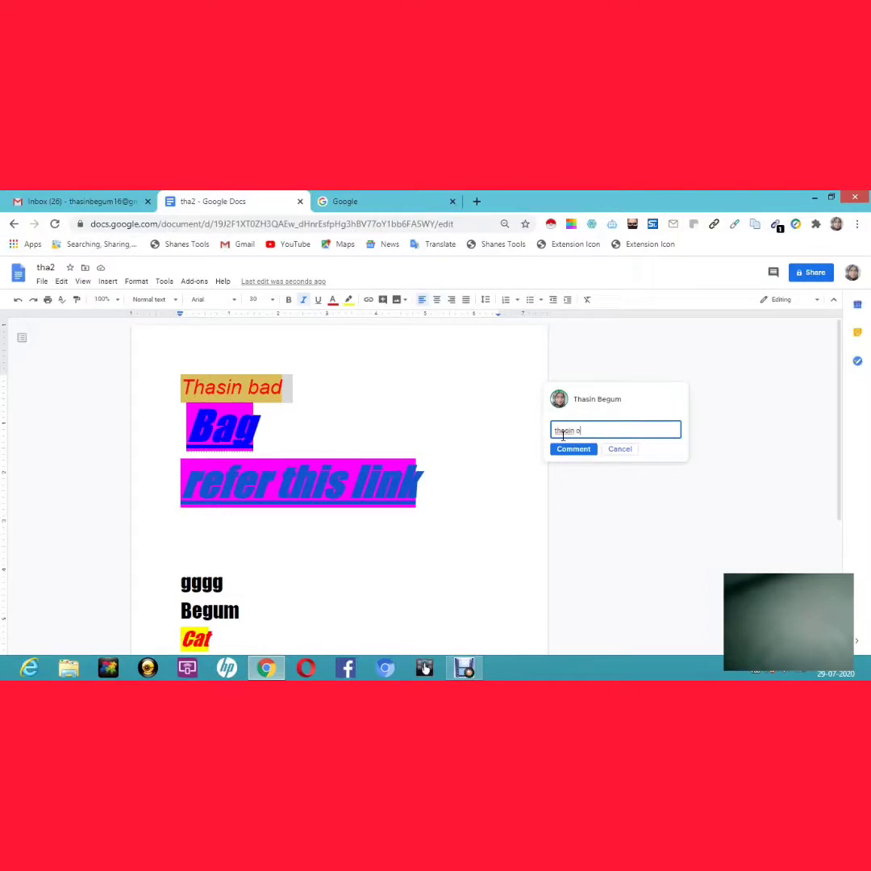
pyautogui.write(' is not bad')
pyautogui.click(573, 449)
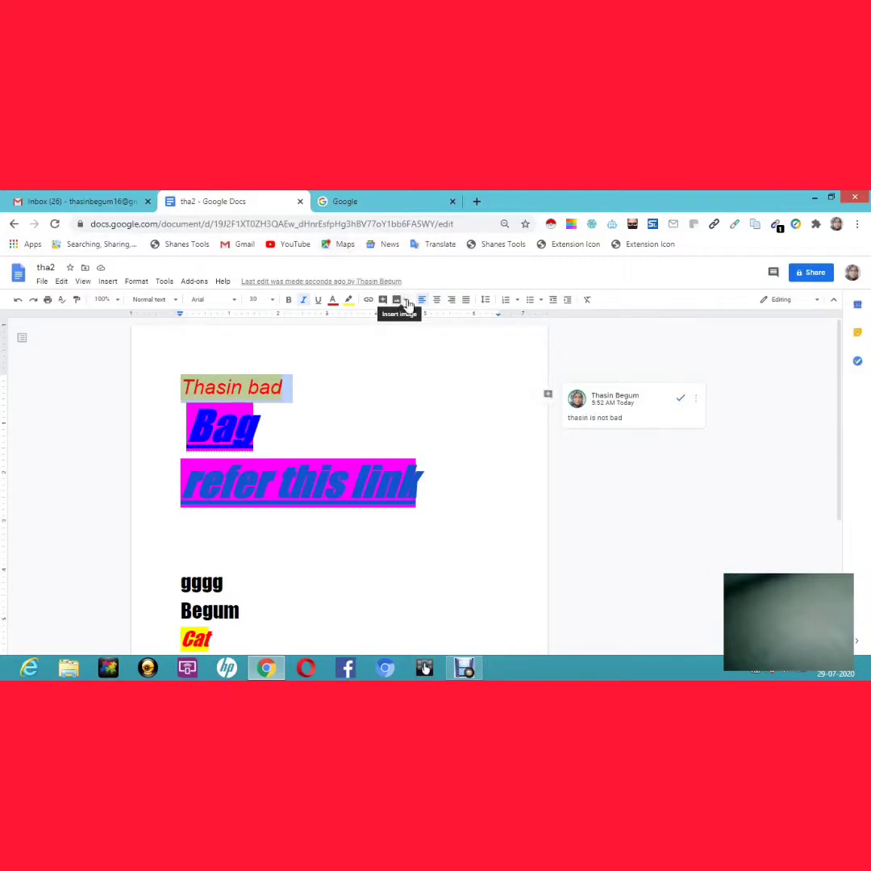
# Upload the WhatsApp image from the computer, then delete it and trim the link text to 'refer this lin'.
pyautogui.click(407, 300)
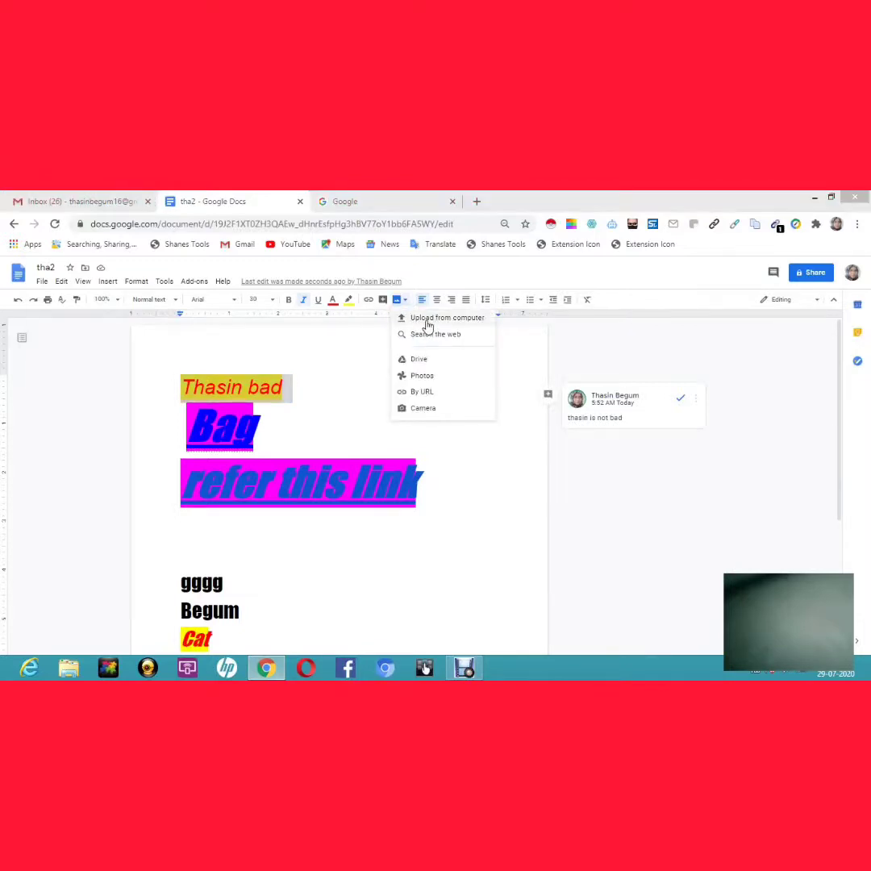
pyautogui.click(427, 324)
pyautogui.doubleClick(370, 391)
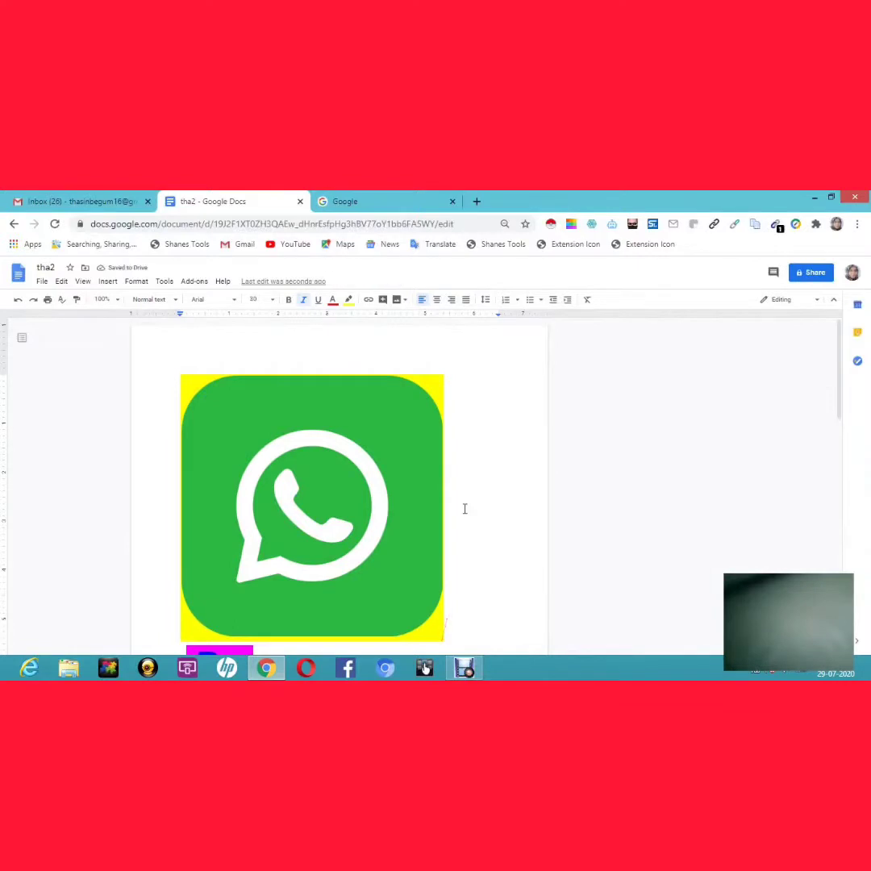
pyautogui.press('BackSpace')
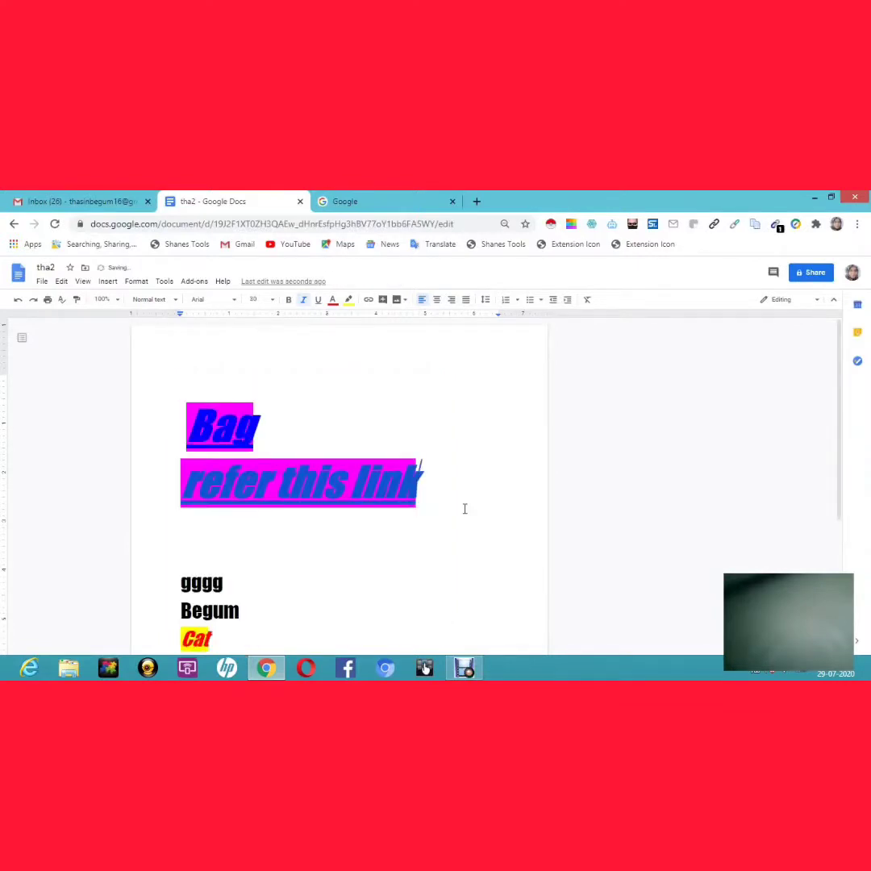
pyautogui.press('BackSpace')
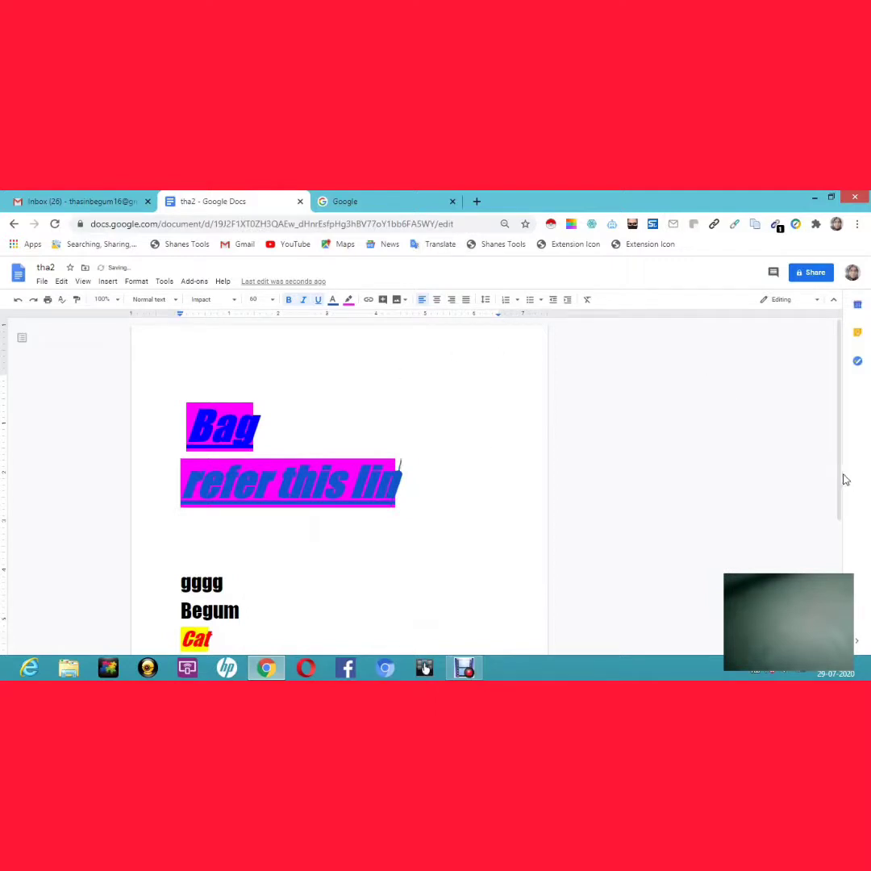
# Select lines gggg through rat and cycle through centre, right and justify alignment, ending justified.
pyautogui.scroll(-1, 843, 499)
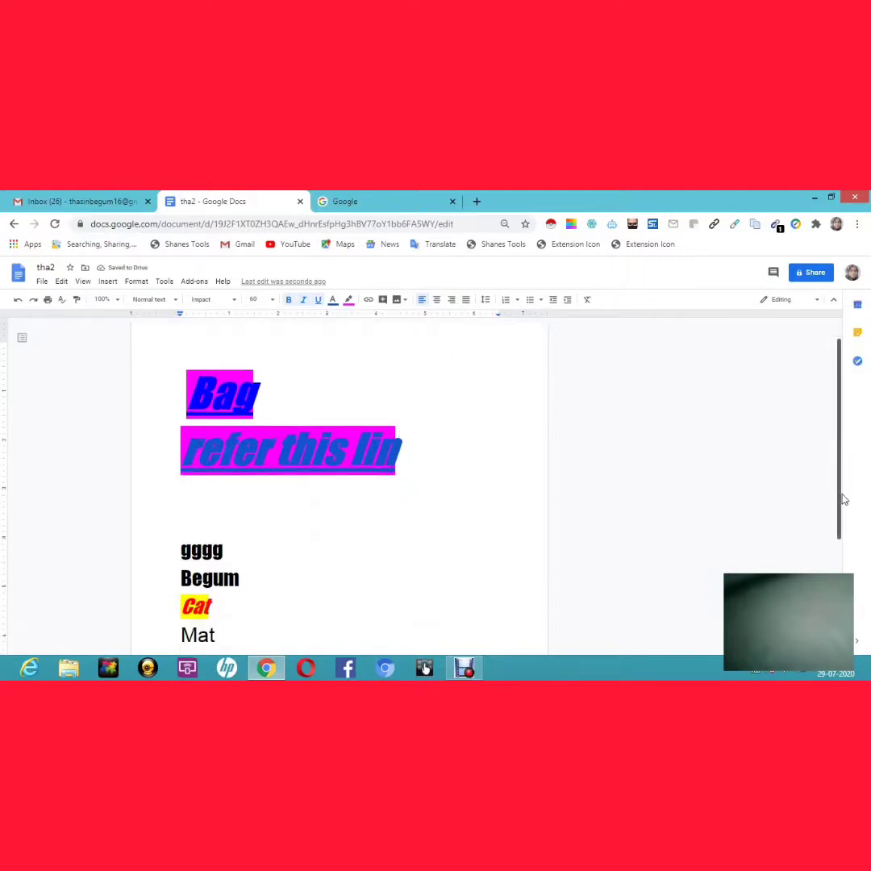
pyautogui.scroll(-1, 843, 528)
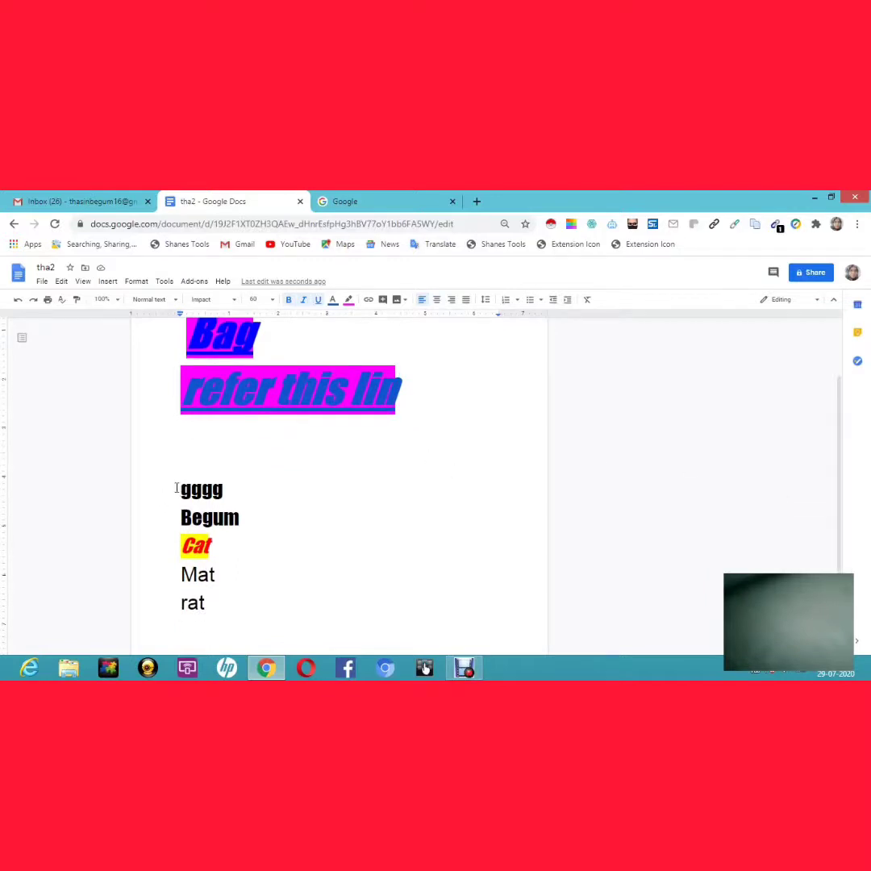
pyautogui.moveTo(176, 488); pyautogui.dragTo(280, 627)
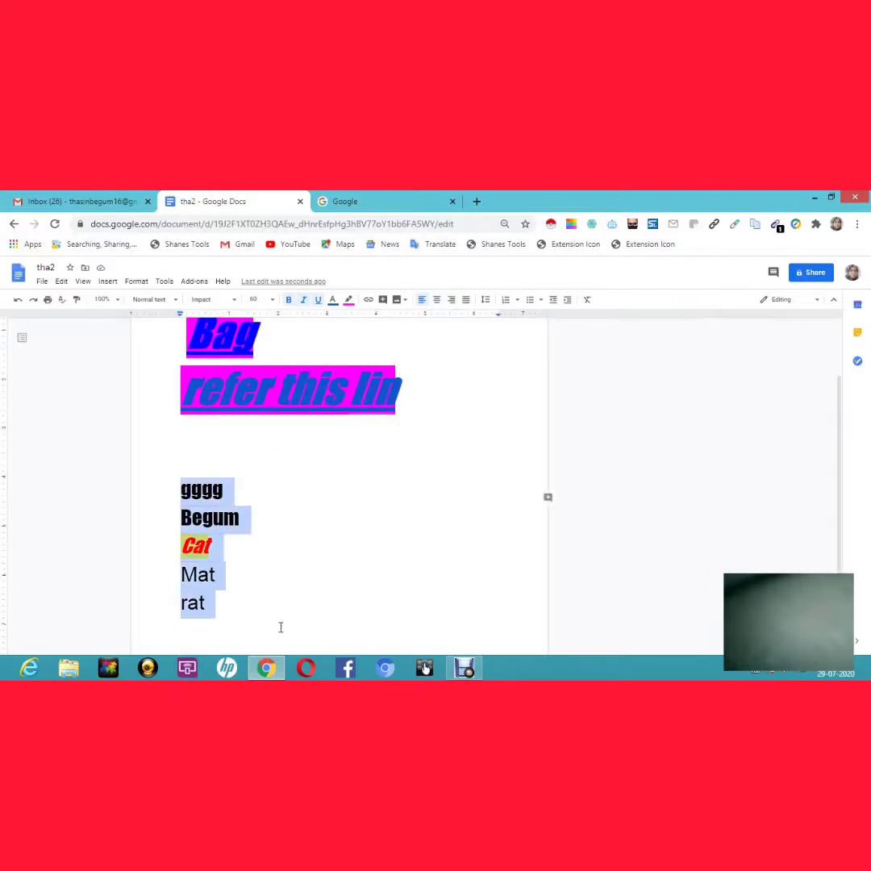
pyautogui.click(436, 300)
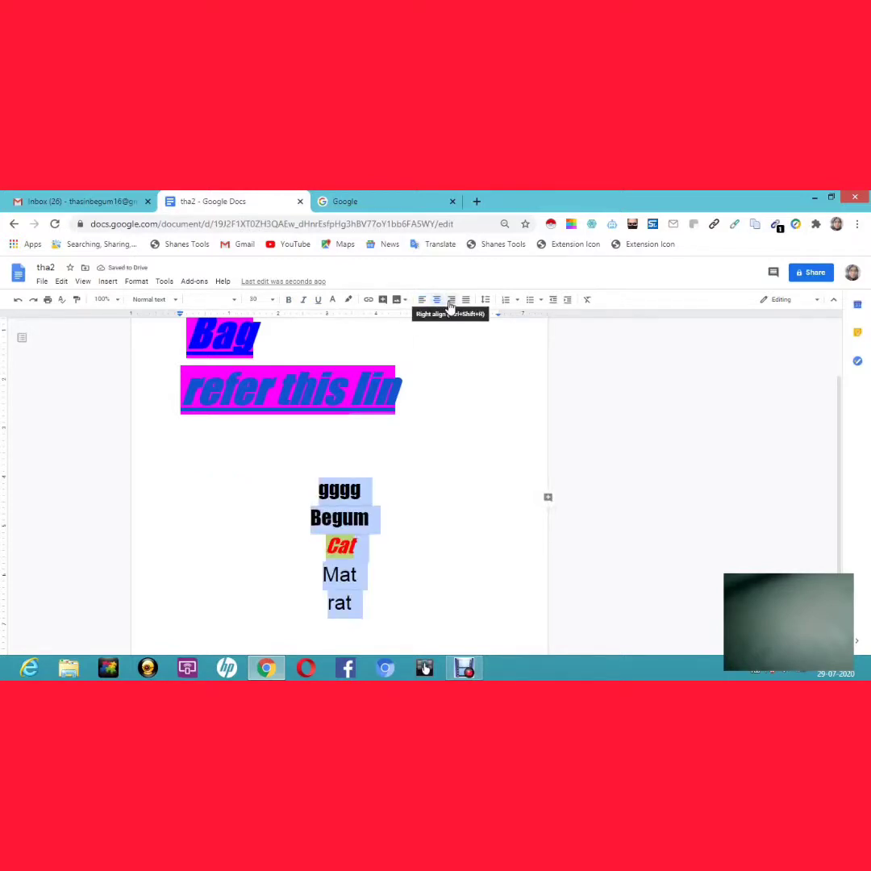
pyautogui.click(451, 300)
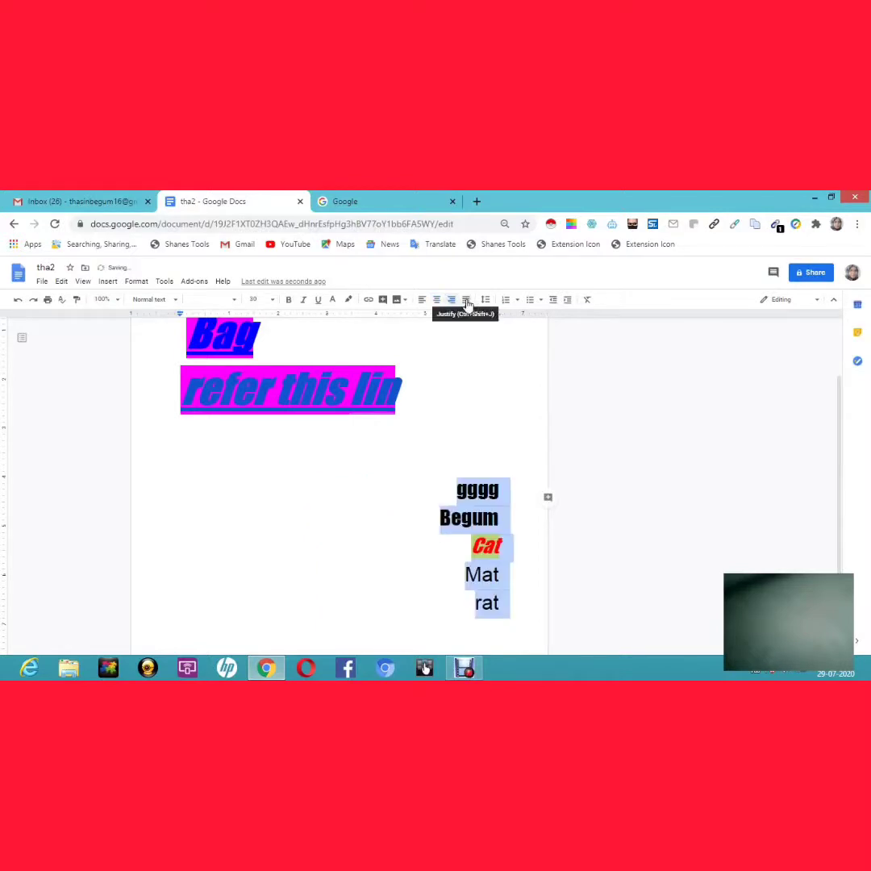
pyautogui.click(466, 300)
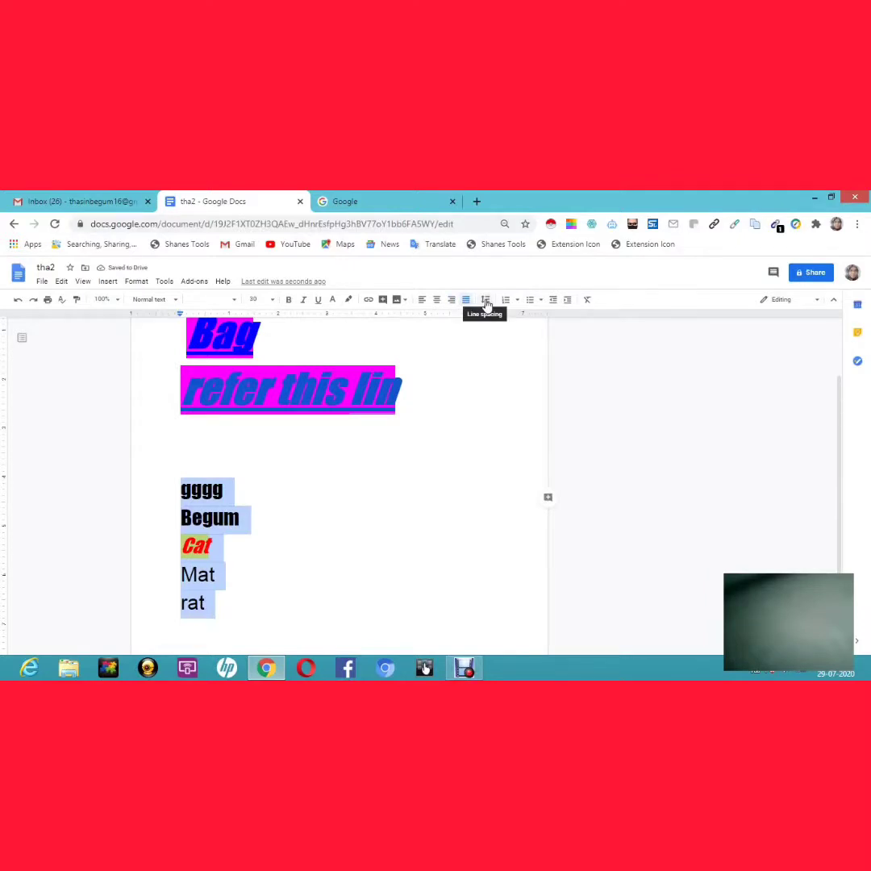
# Change the line spacing to 1.5, then back to 1.15.
pyautogui.click(485, 300)
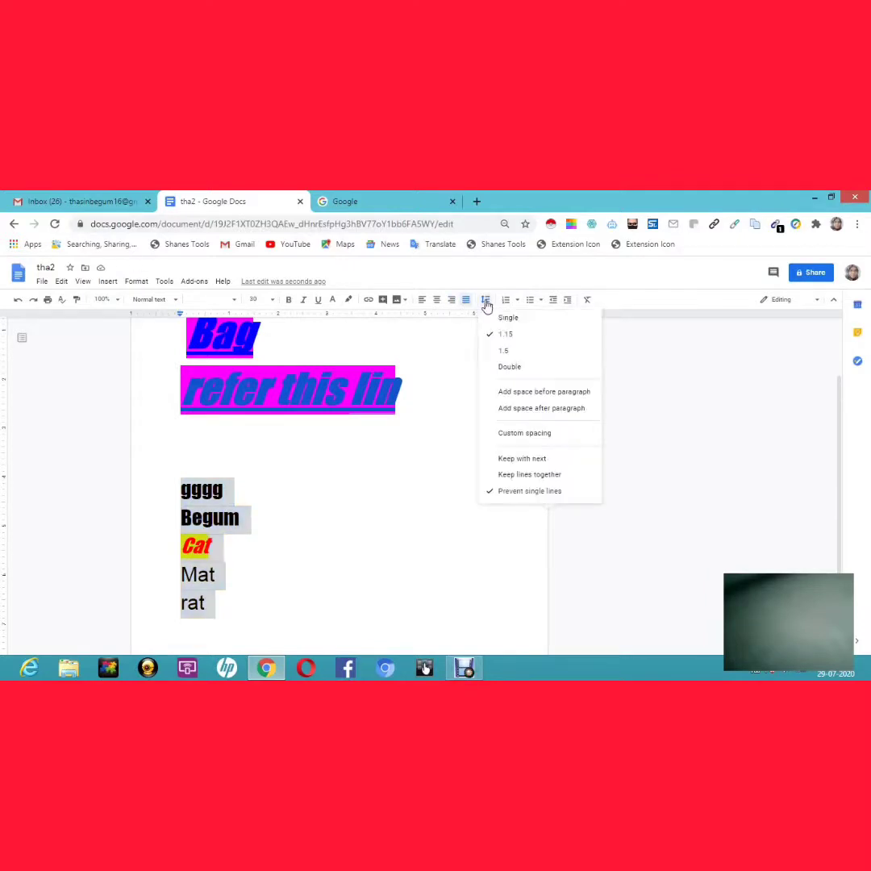
pyautogui.click(509, 355)
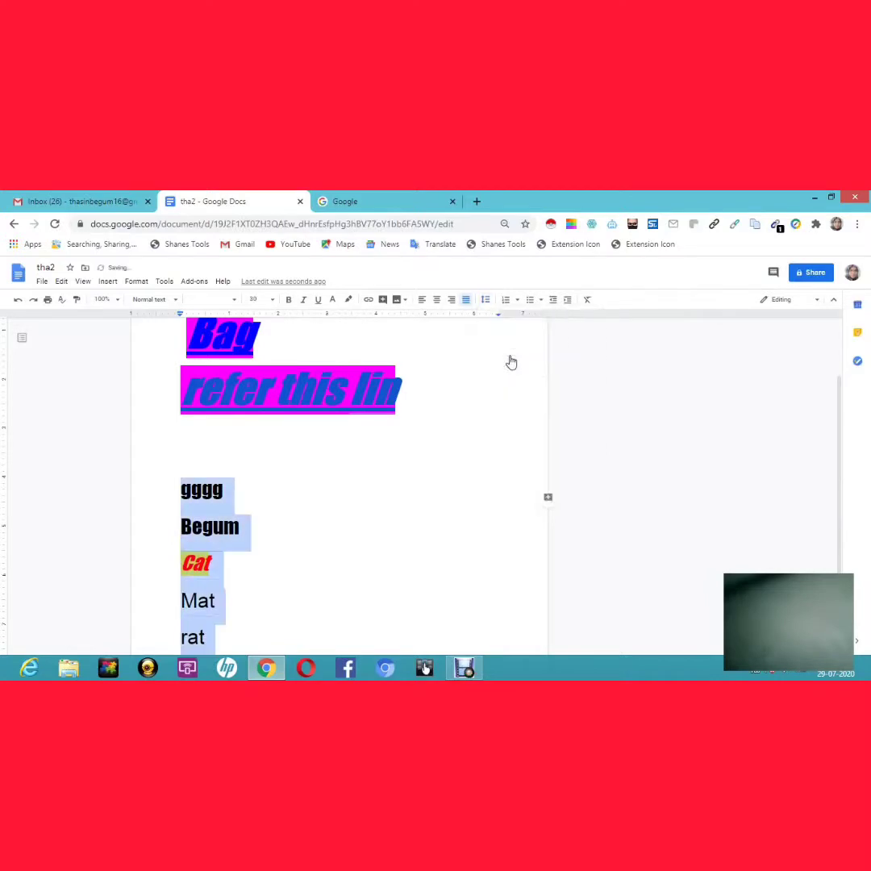
pyautogui.click(486, 301)
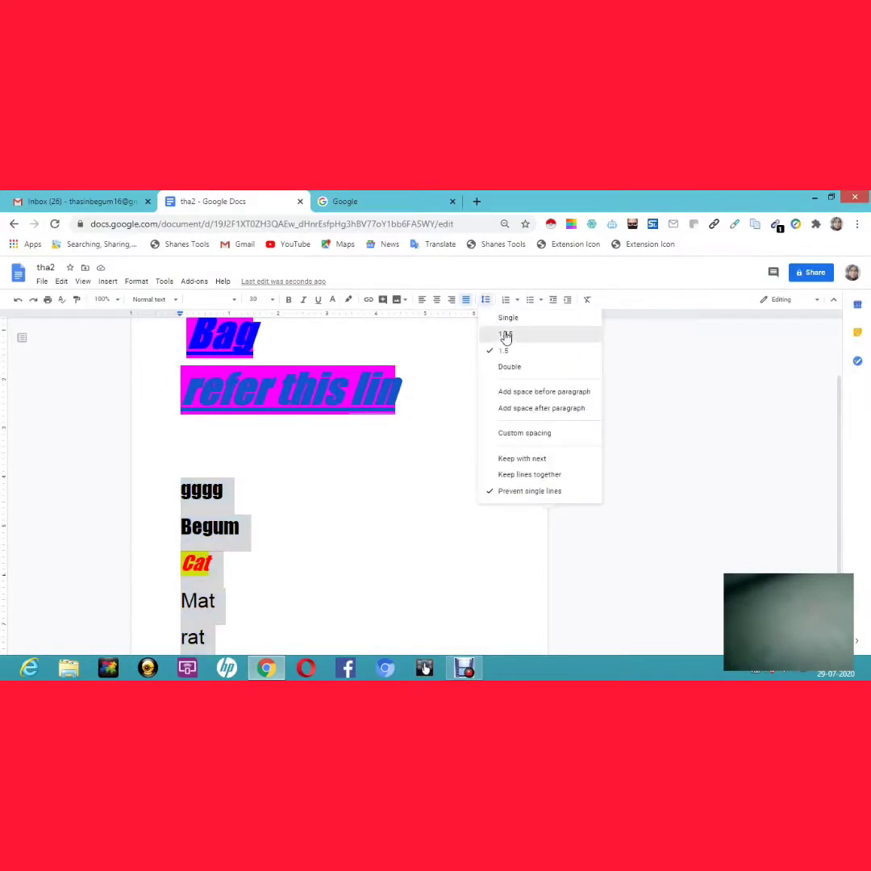
pyautogui.click(506, 334)
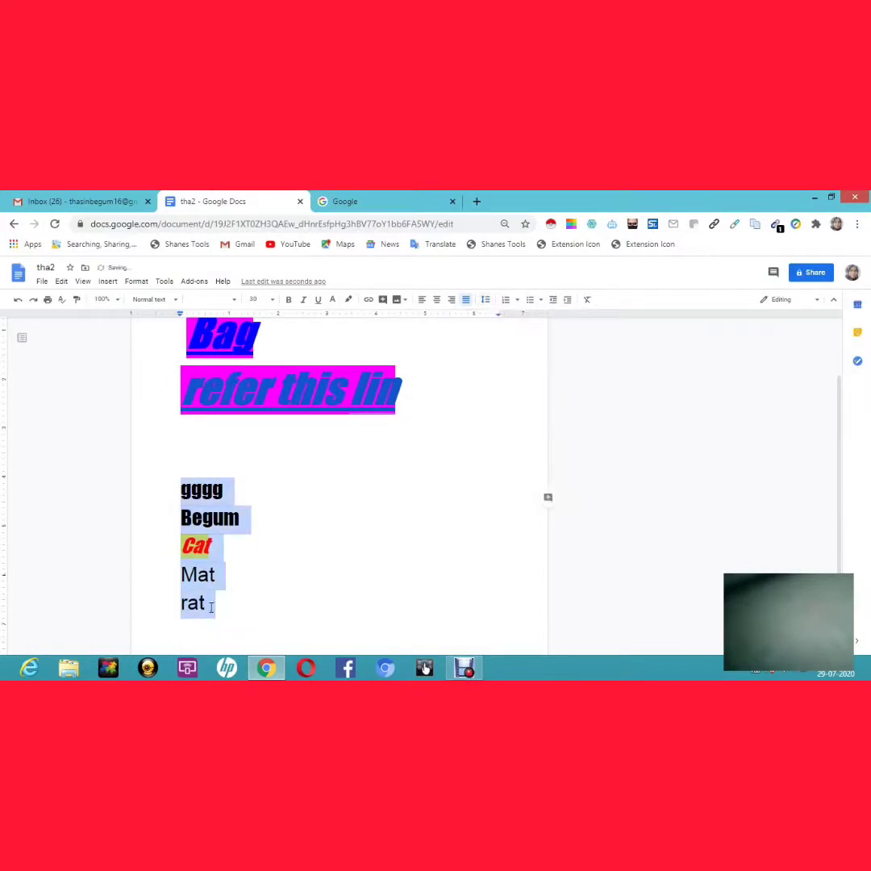
# Turn the gggg-through-rat lines into a numbered list and copy a selection.
pyautogui.click(505, 299)
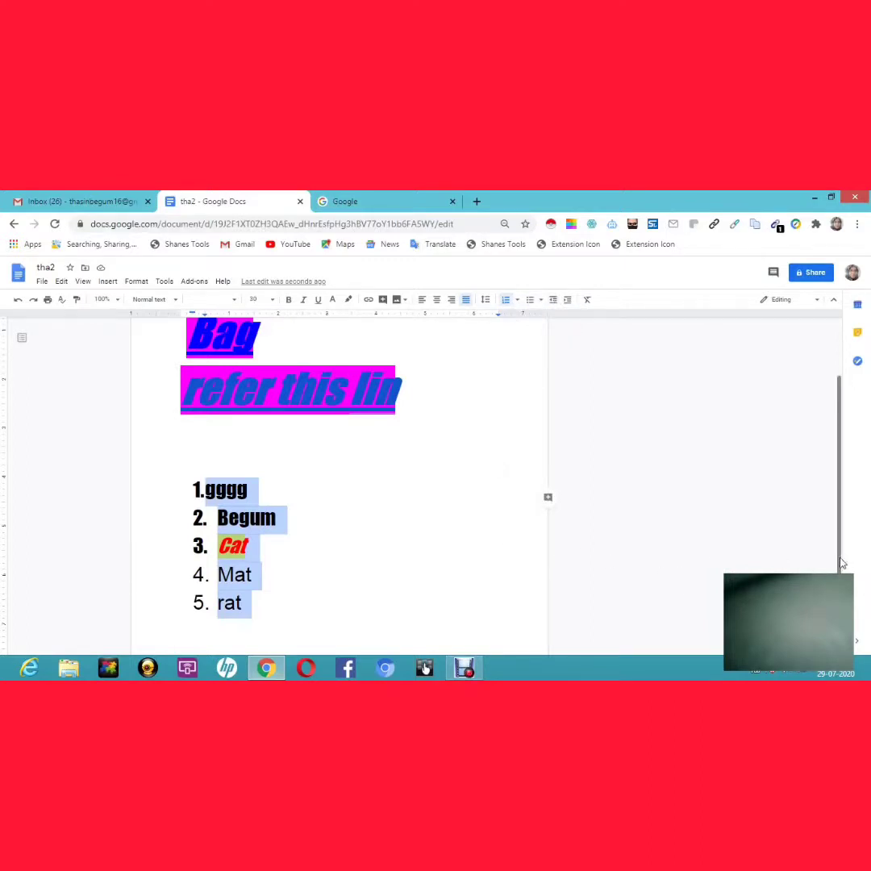
pyautogui.moveTo(840, 561); pyautogui.dragTo(840, 610)
pyautogui.press('super+c')
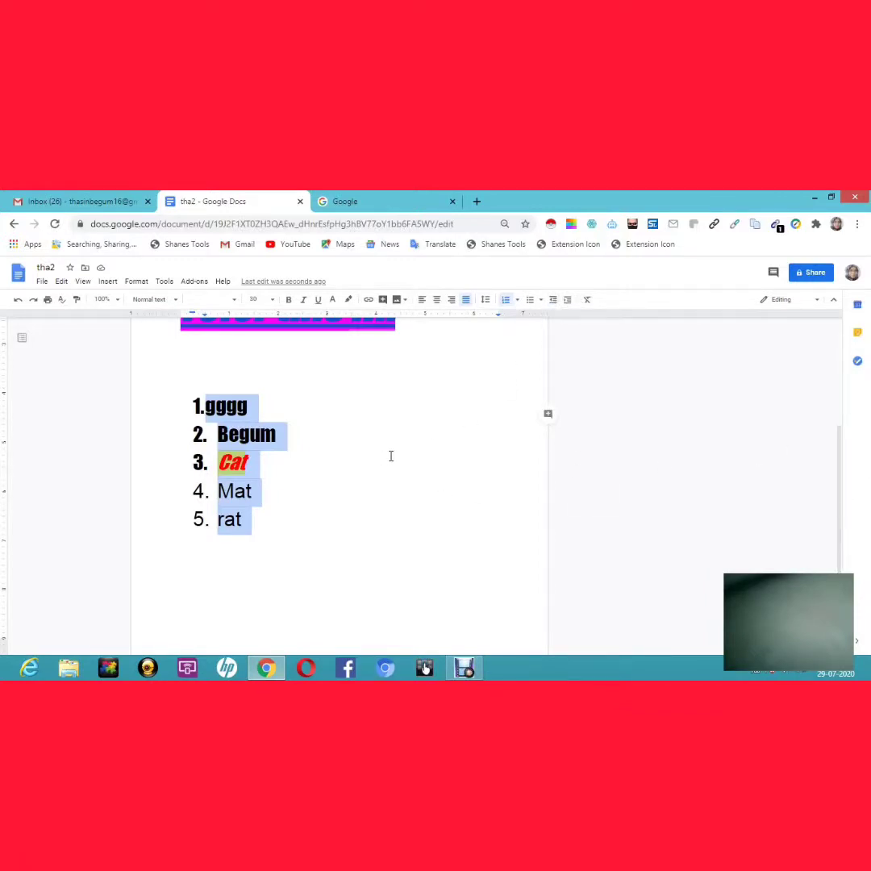
# Add a line after item 5, rat, undo the auto-capital and remove its numbering.
pyautogui.click(330, 401)
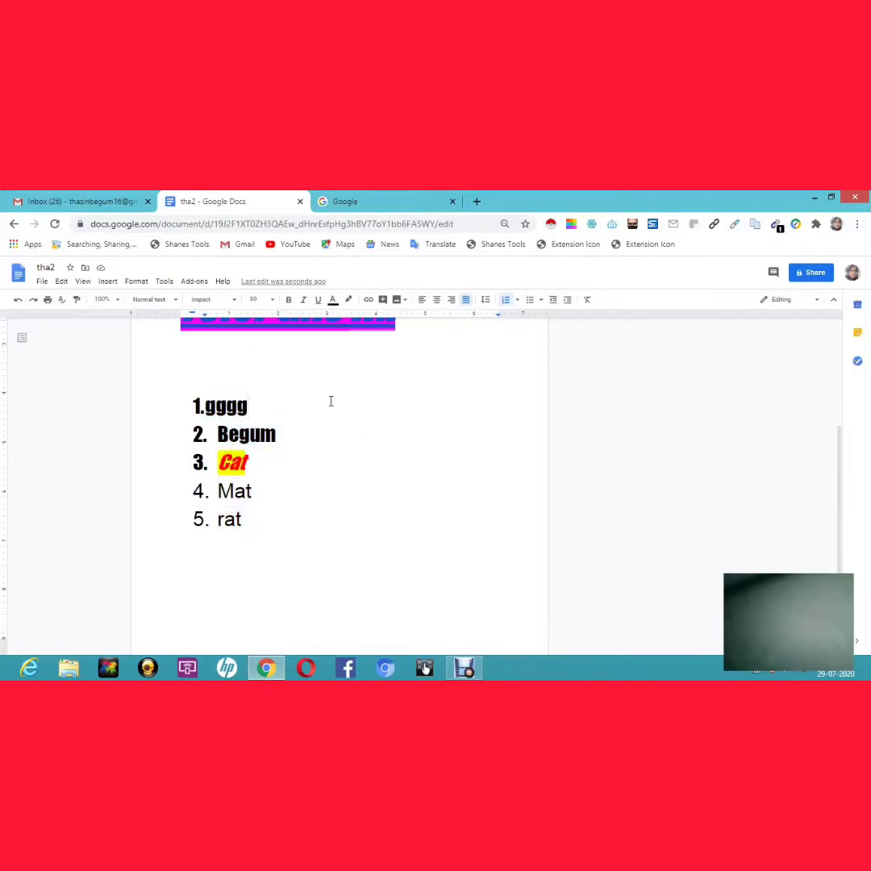
pyautogui.press('Down')
pyautogui.press('Down')
pyautogui.press('Down')
pyautogui.press('Down')
pyautogui.press('Return')
pyautogui.hotkey('ctrl', 'z')
pyautogui.press('BackSpace')
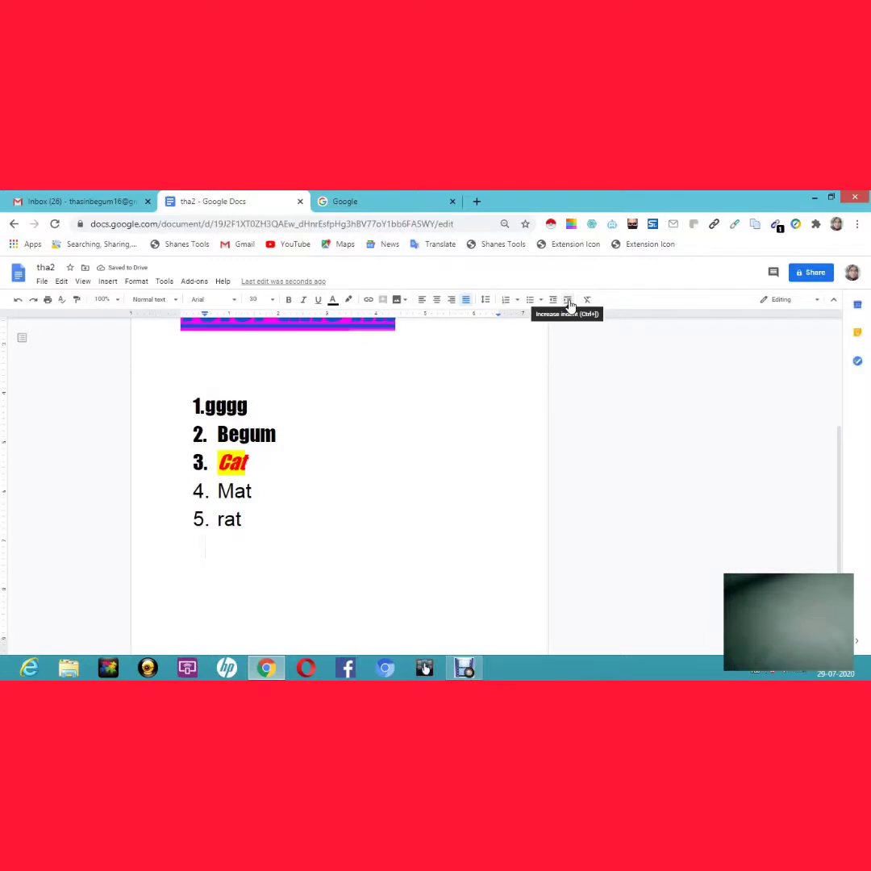
# Indent twice and type the lines gjglu, ghjgkjg and hjkbj, then select Cat in item 3.
pyautogui.click(569, 300)
pyautogui.click(568, 300)
pyautogui.write('gjglu')
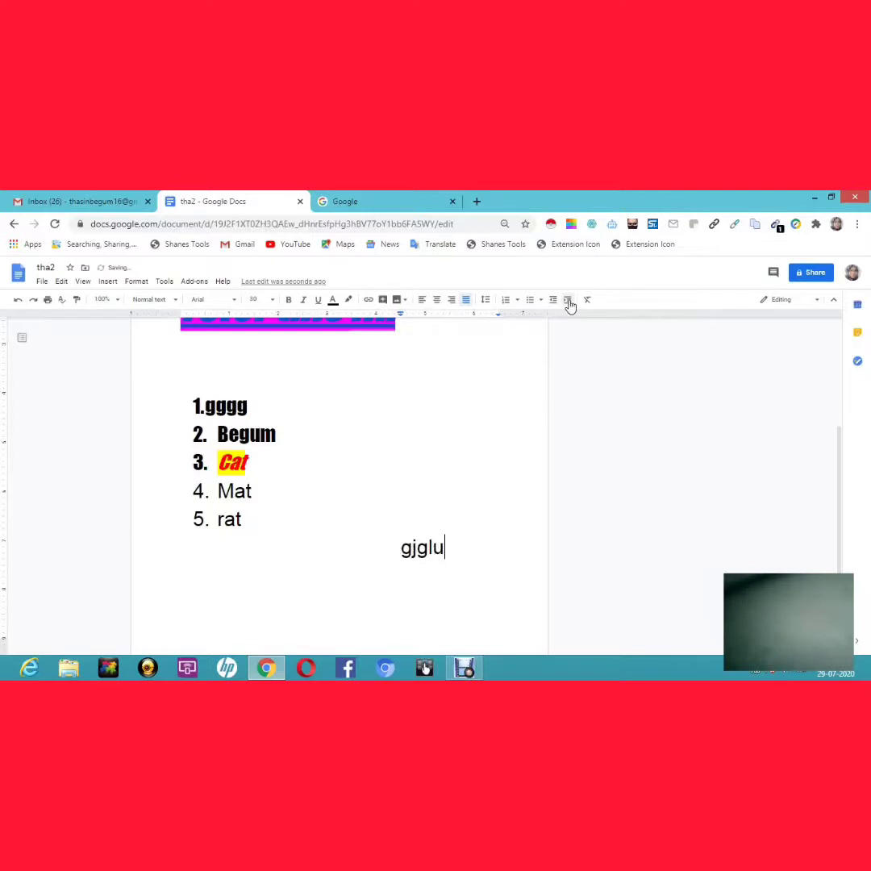
pyautogui.press('Return')
pyautogui.write('ghjgkjg')
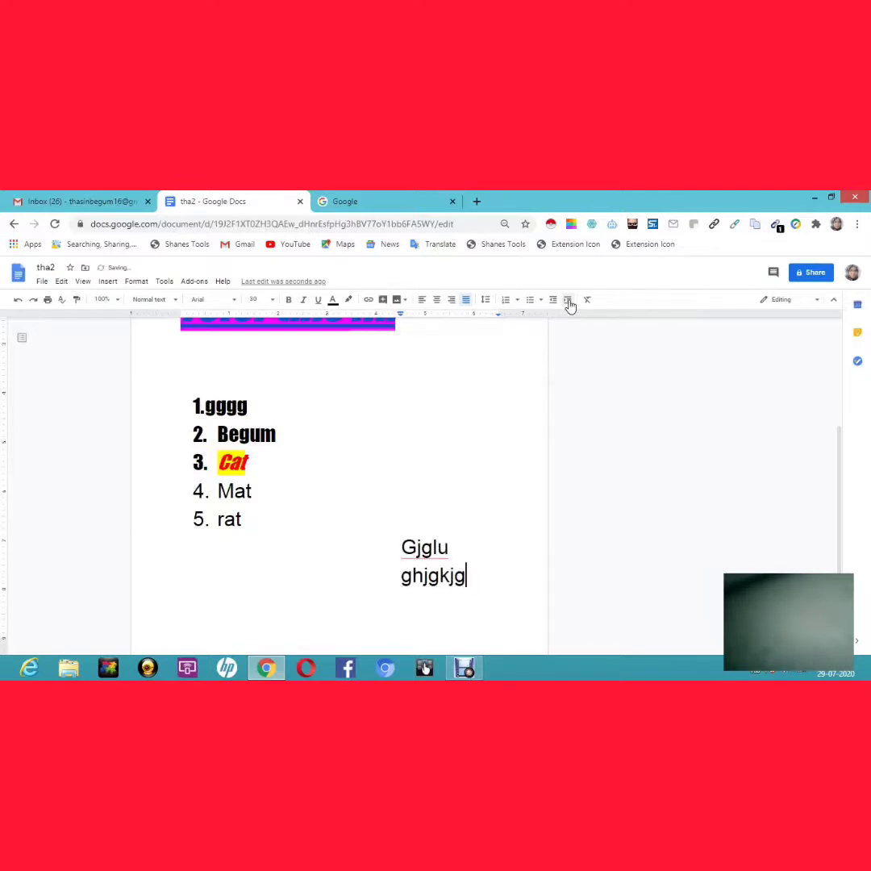
pyautogui.press('Return')
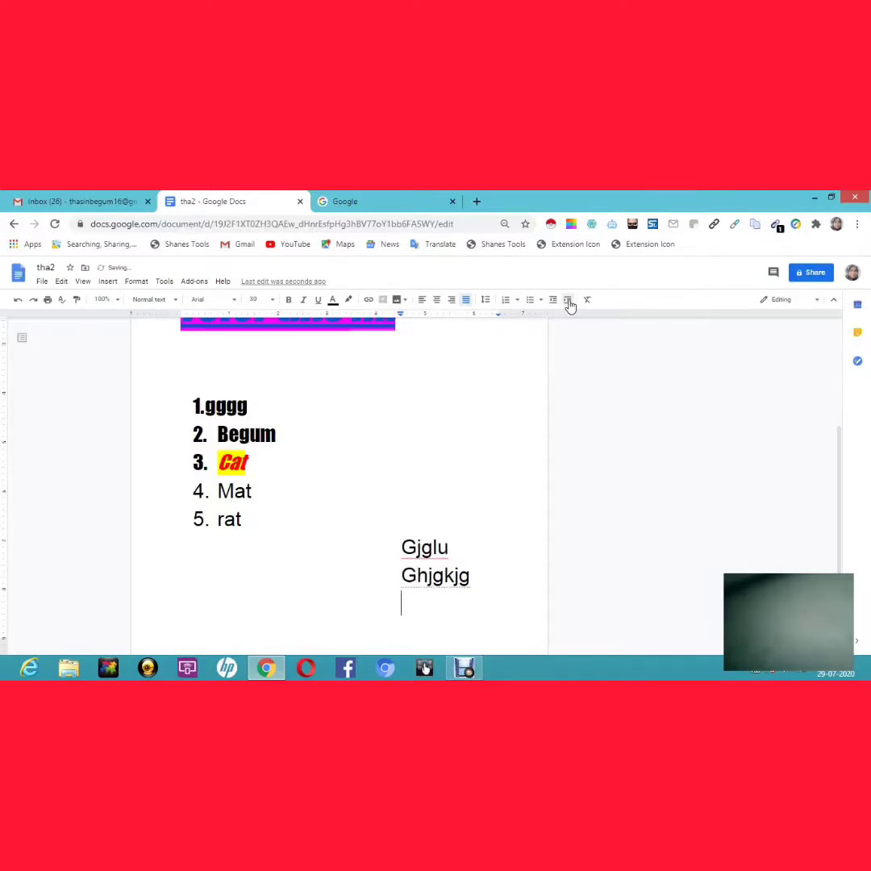
pyautogui.write('hjkbj')
pyautogui.press('Return')
pyautogui.press('Return')
pyautogui.press('Return')
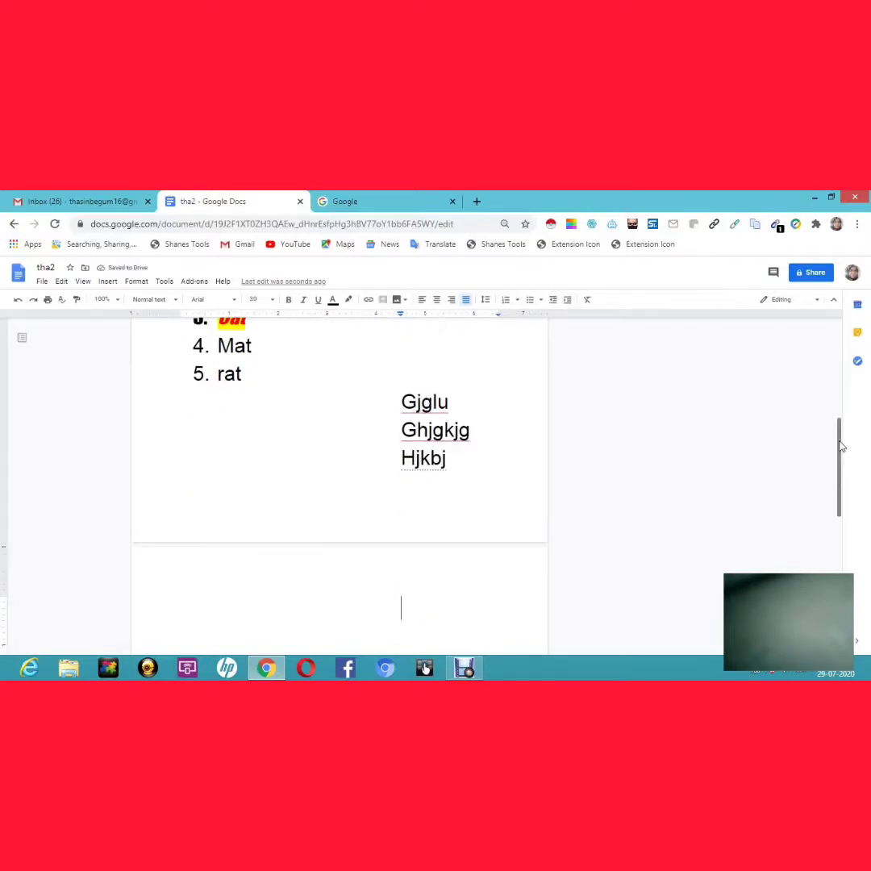
pyautogui.moveTo(839, 451); pyautogui.dragTo(839, 419)
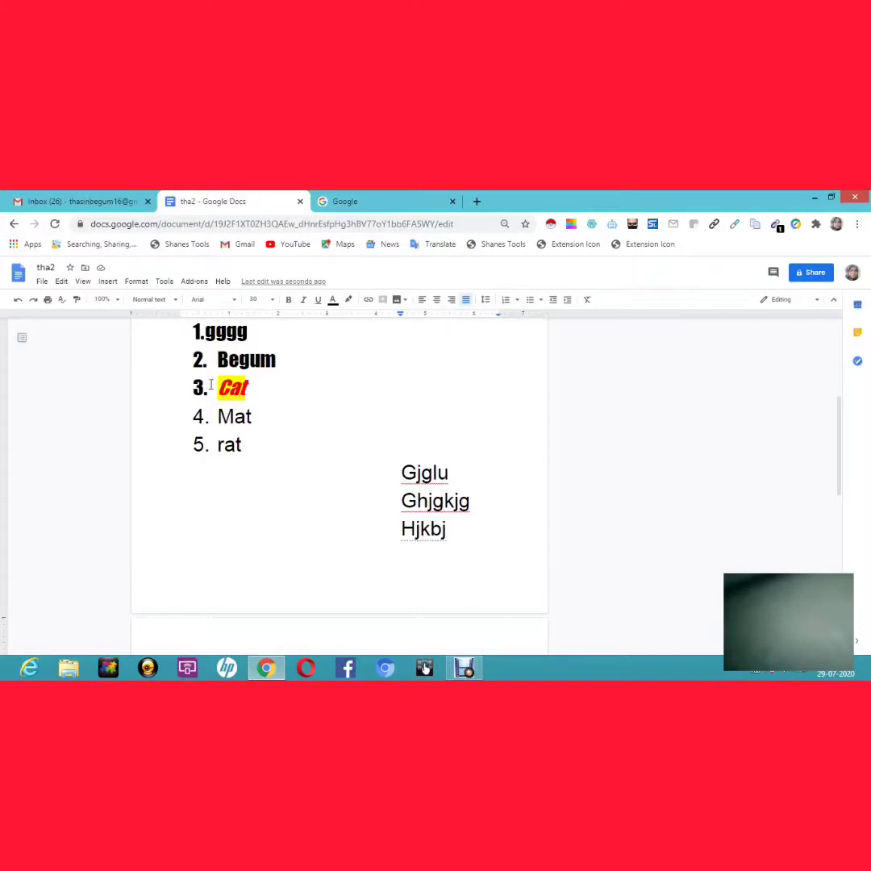
pyautogui.moveTo(217, 387); pyautogui.dragTo(266, 392)
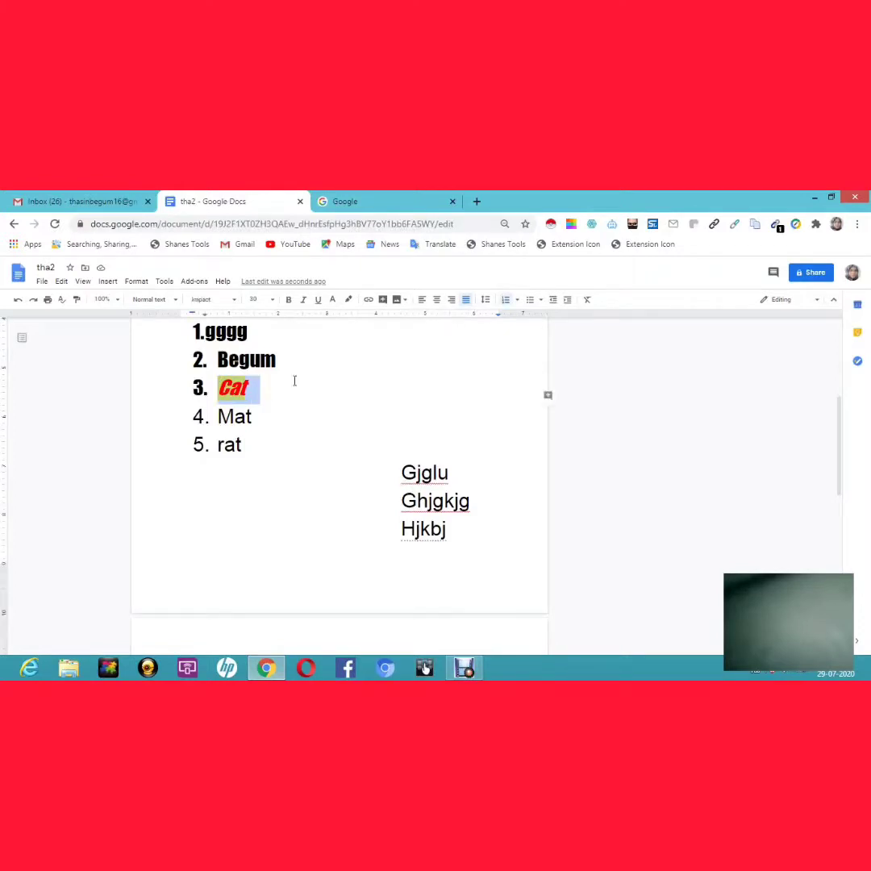
# Clear all formatting from Cat so it becomes plain 11-pt Arial text.
pyautogui.click(588, 309)
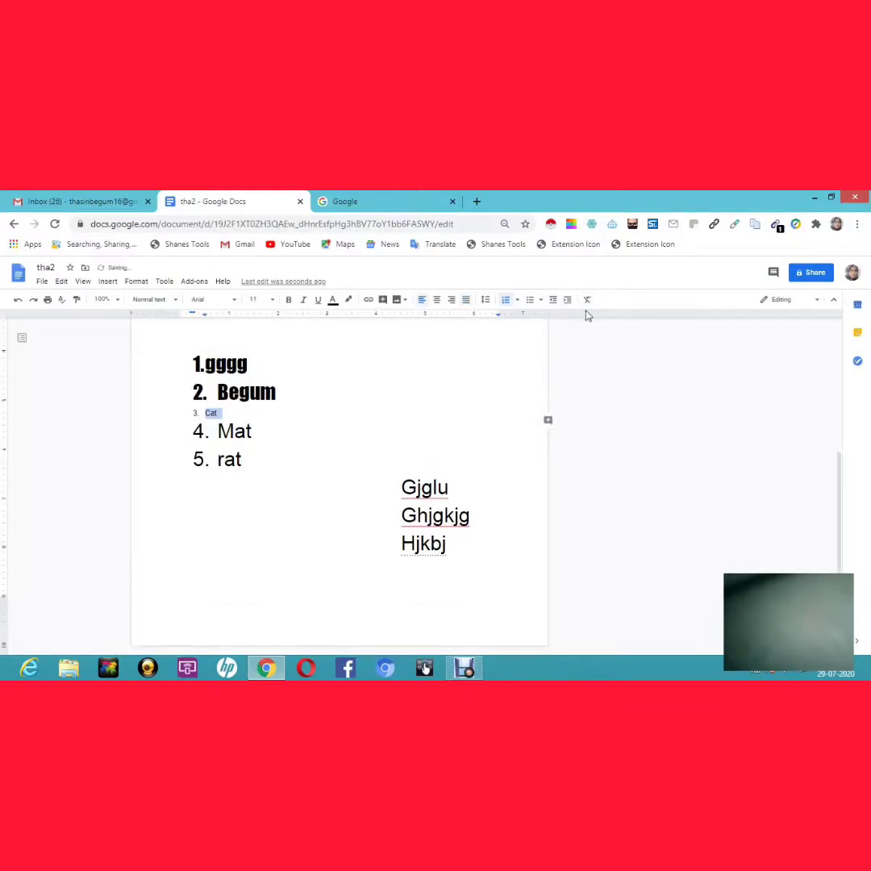
pyautogui.click(223, 413)
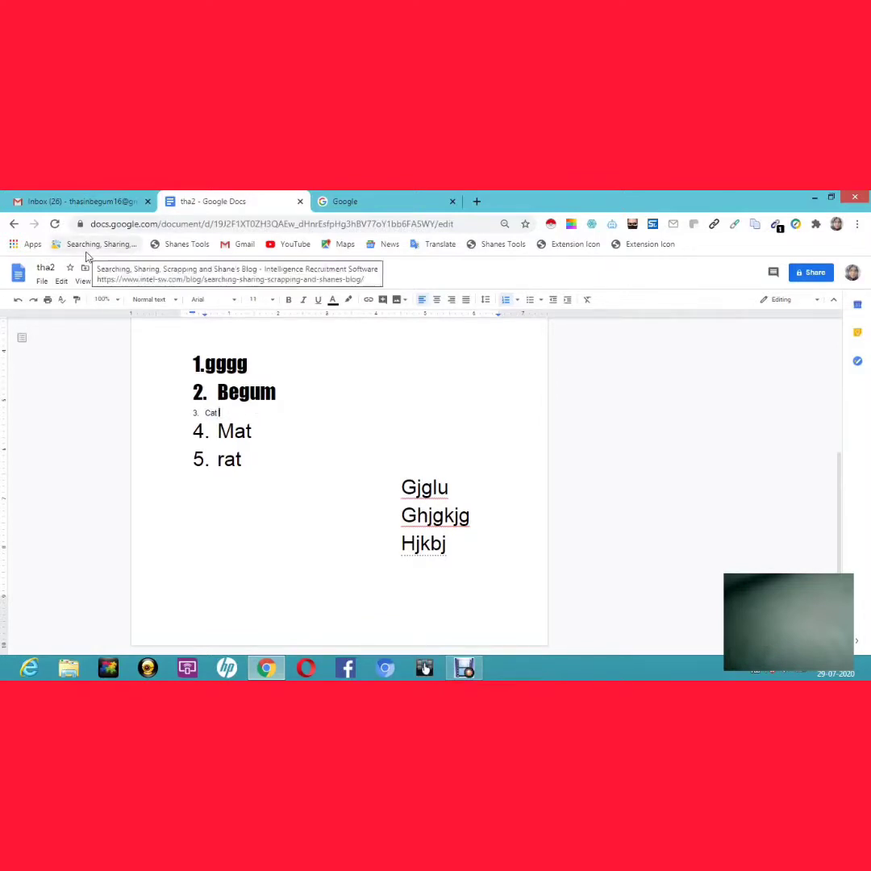
pyautogui.click(42, 285)
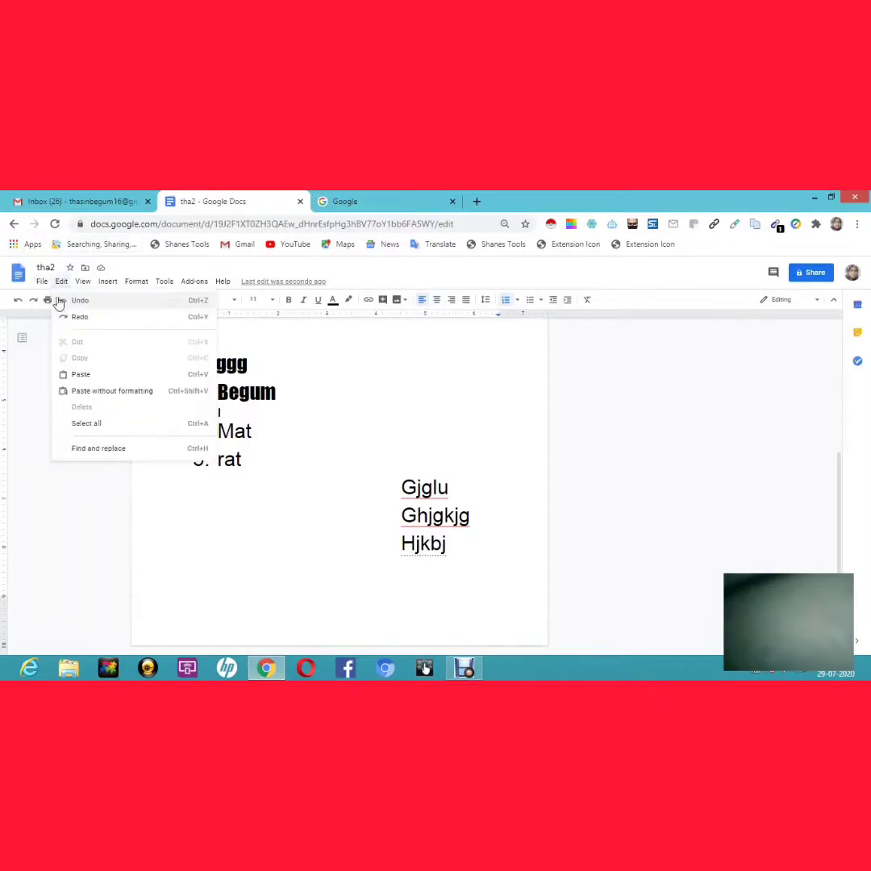
pyautogui.moveTo(38, 289)
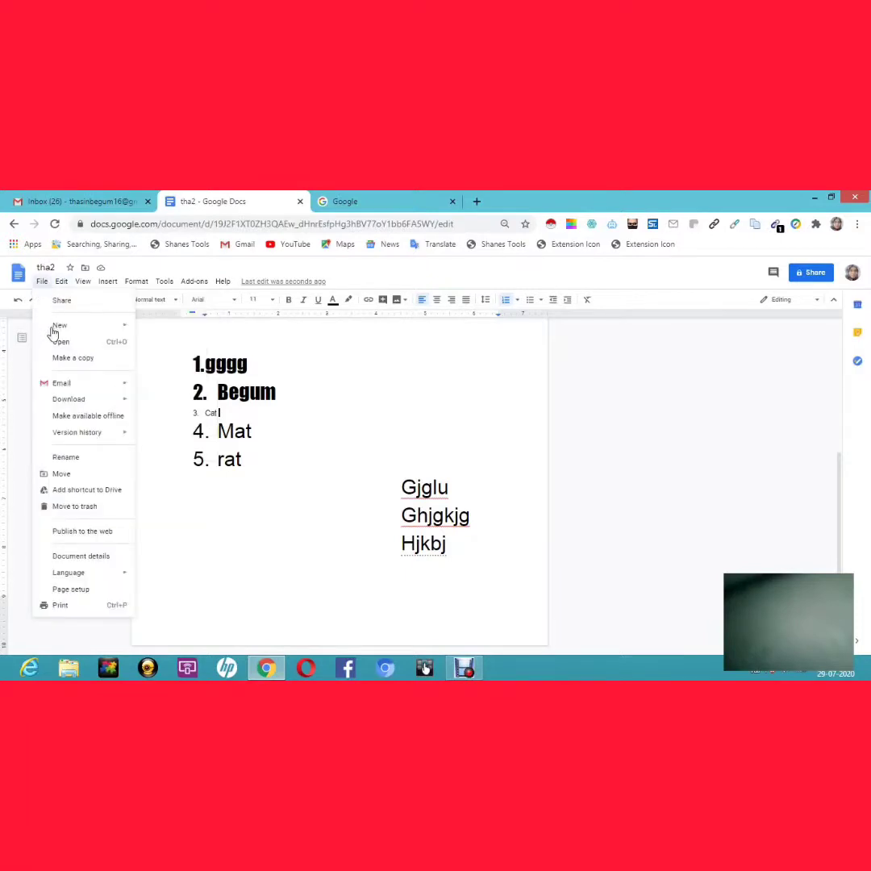
pyautogui.moveTo(54, 331)
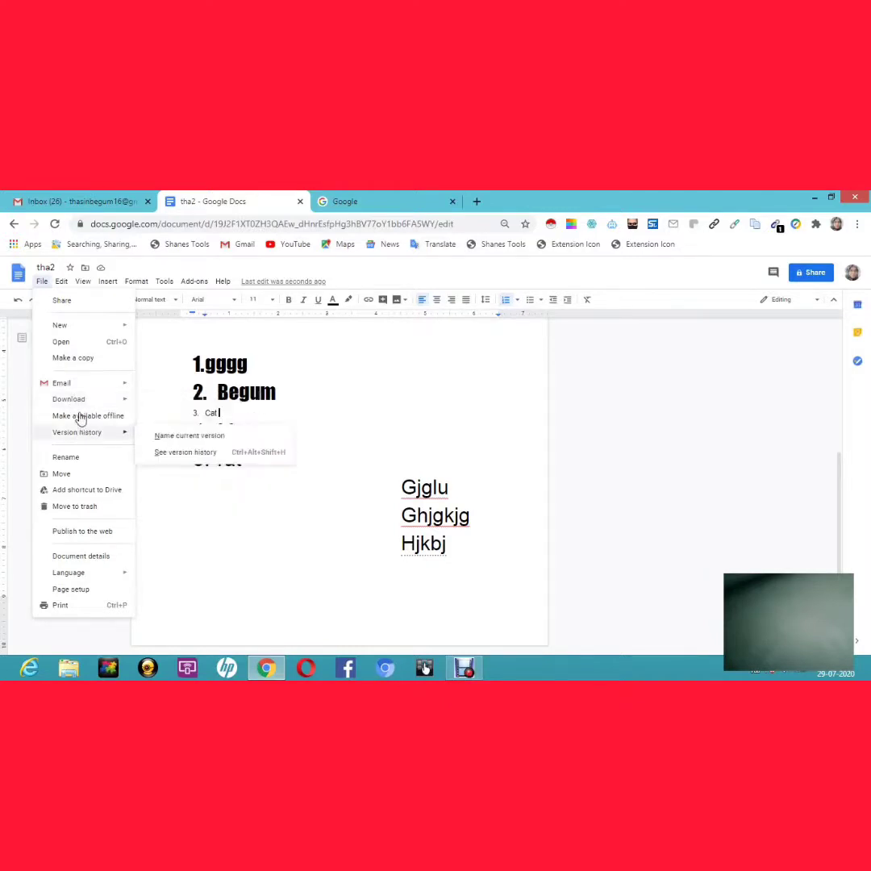
pyautogui.moveTo(78, 434)
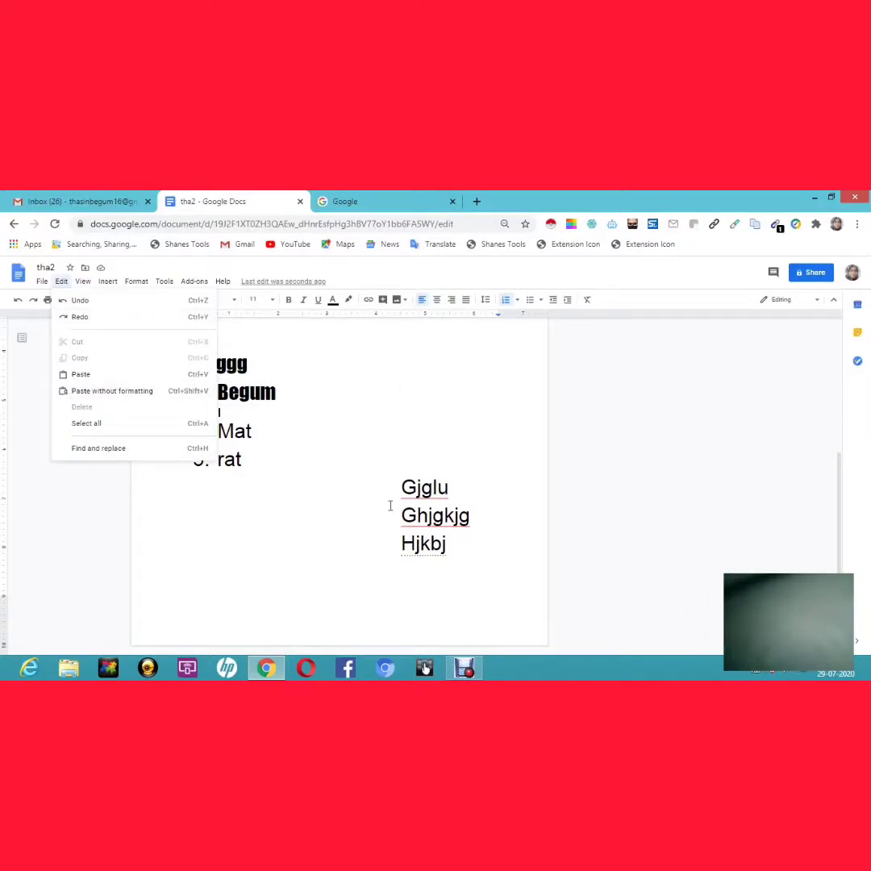
pyautogui.hotkey('ctrl', 'z')
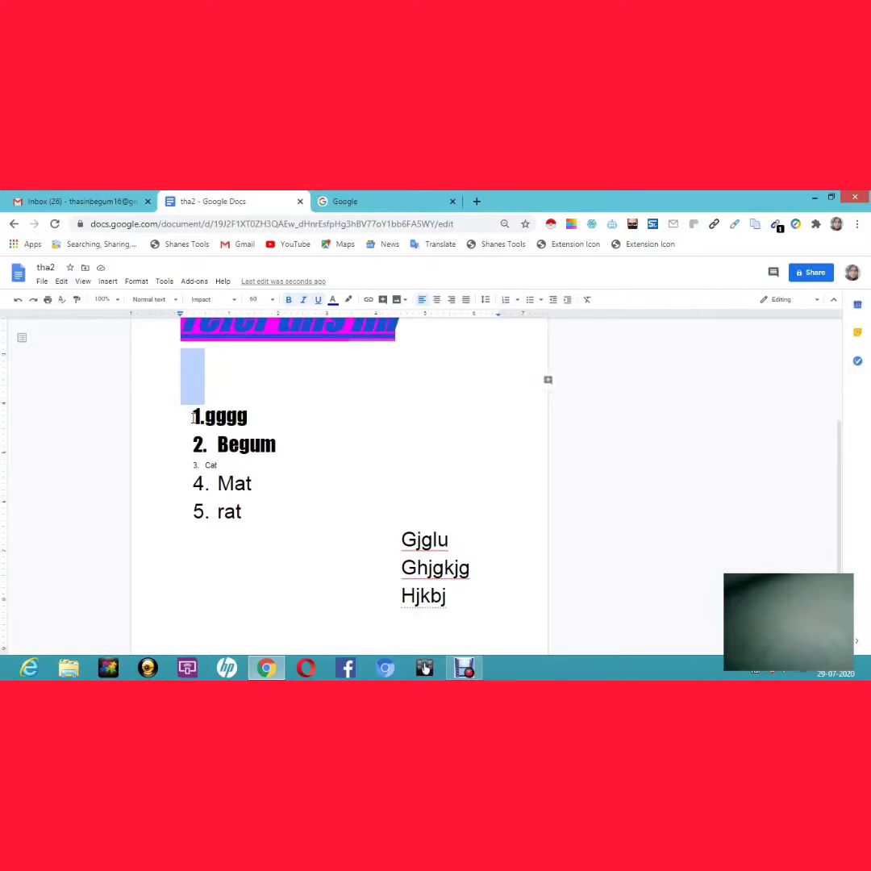
# Copy the lines Gjglu, Ghjgkjg and Hjkbj.
pyautogui.moveTo(189, 416); pyautogui.dragTo(280, 493)
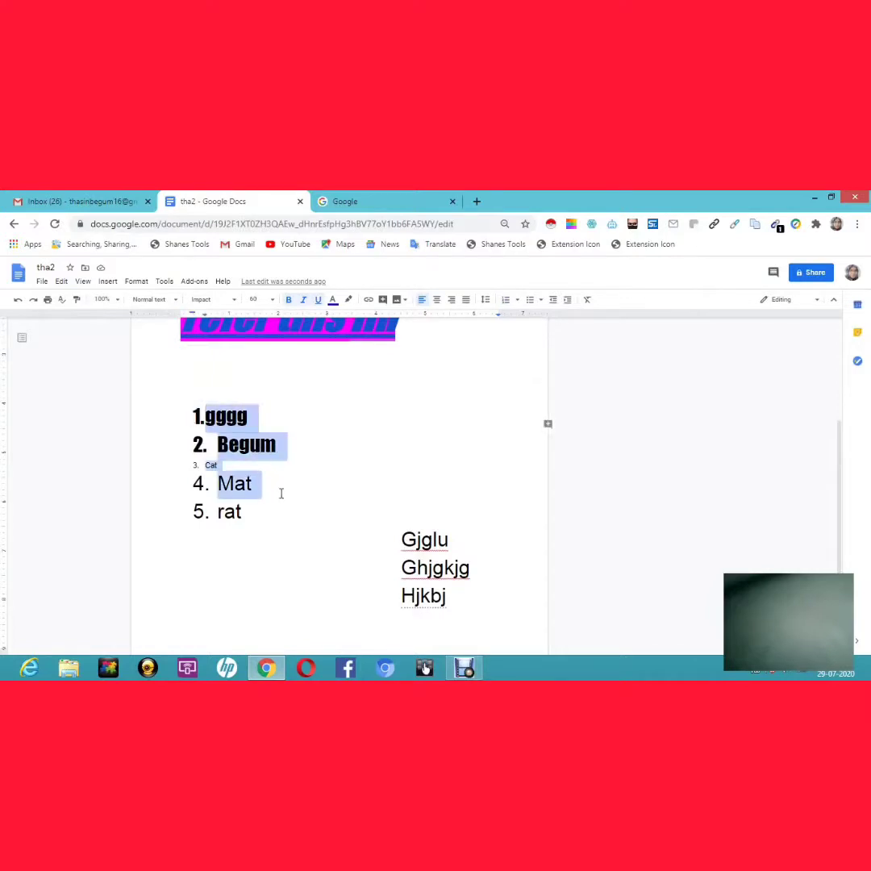
pyautogui.click(403, 532)
pyautogui.moveTo(401, 533); pyautogui.dragTo(467, 587)
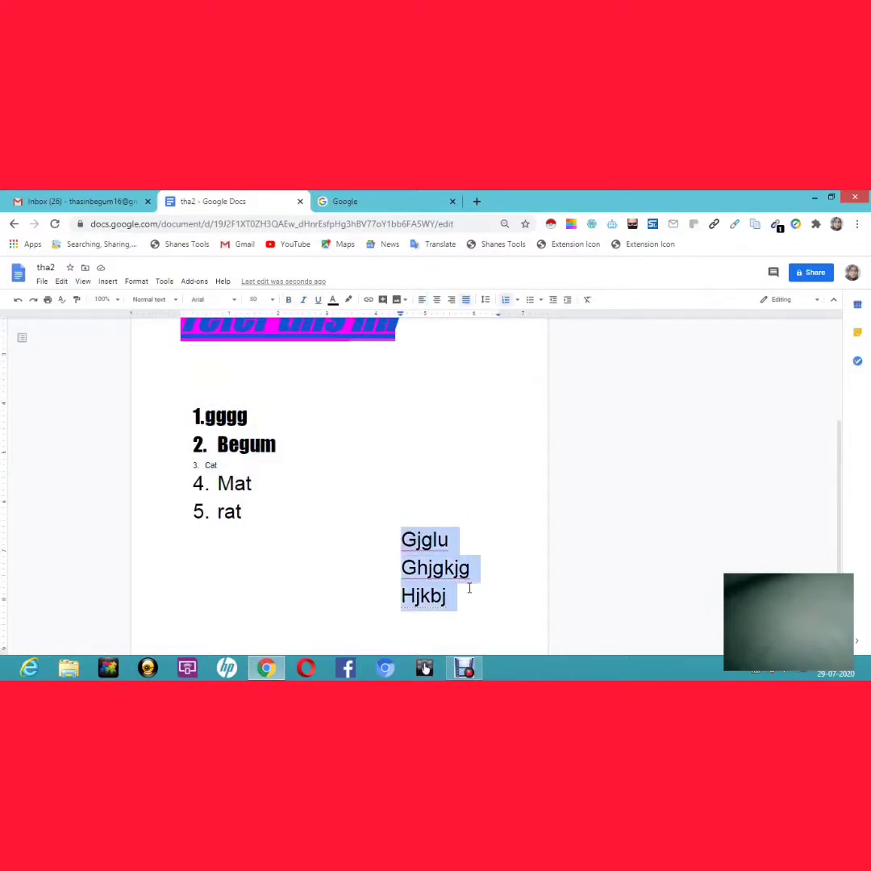
pyautogui.rightClick(430, 550)
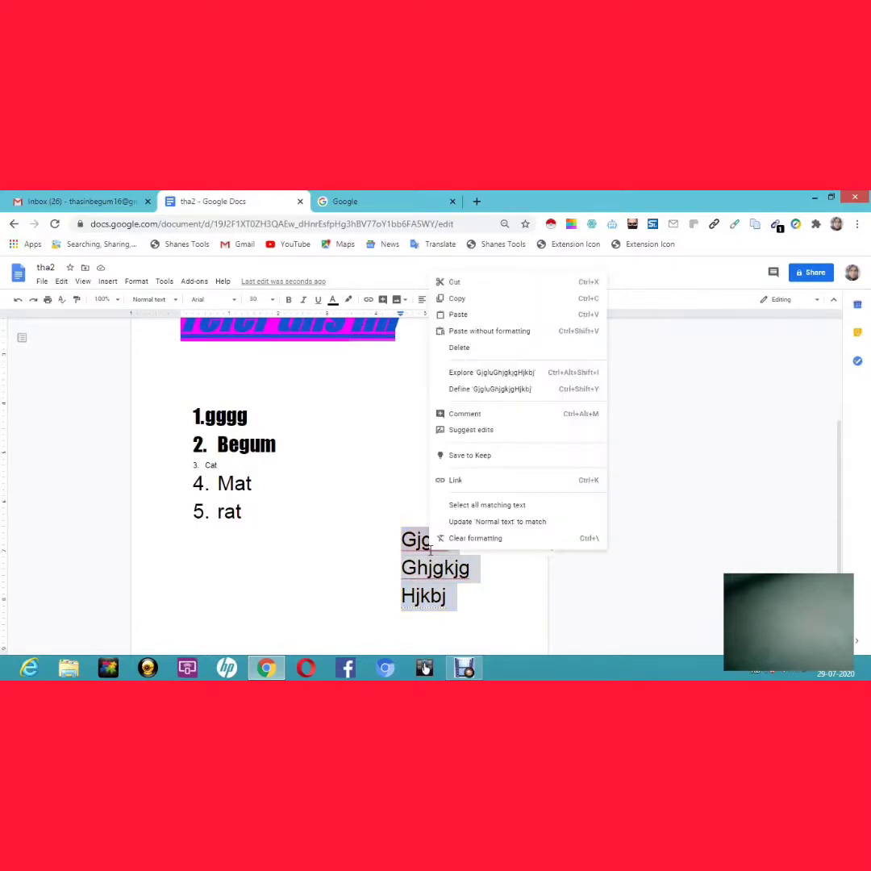
pyautogui.click(461, 306)
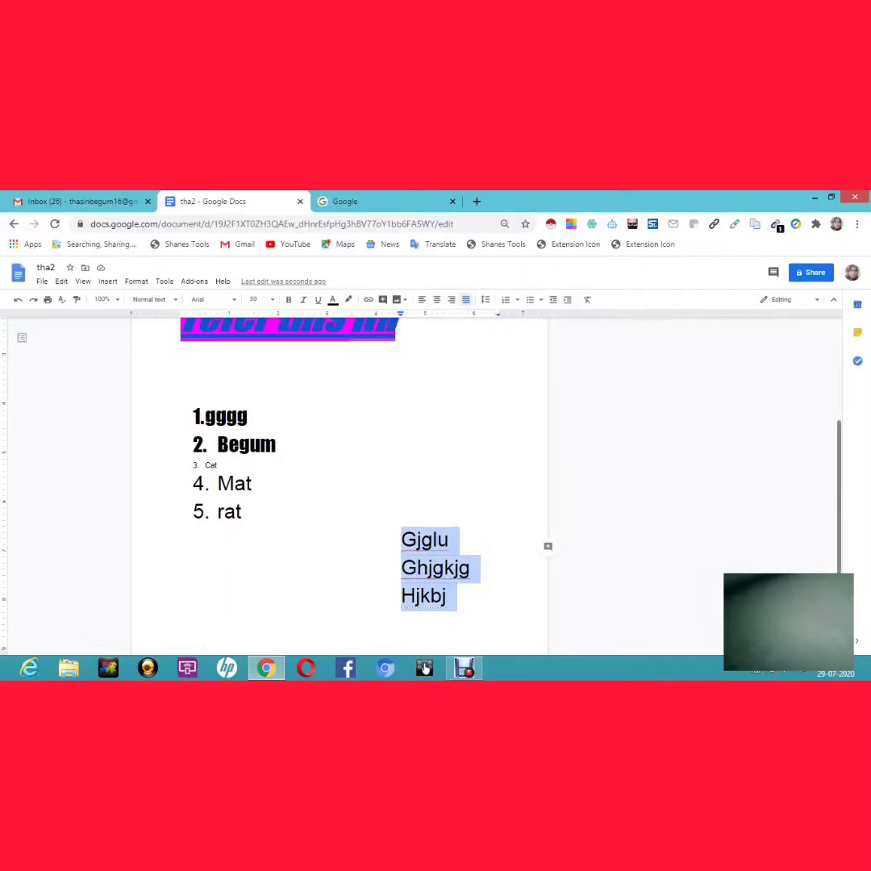
# Add a page break after Hjkbj and paste the copied lines onto the new page.
pyautogui.scroll(-1, 591, 555)
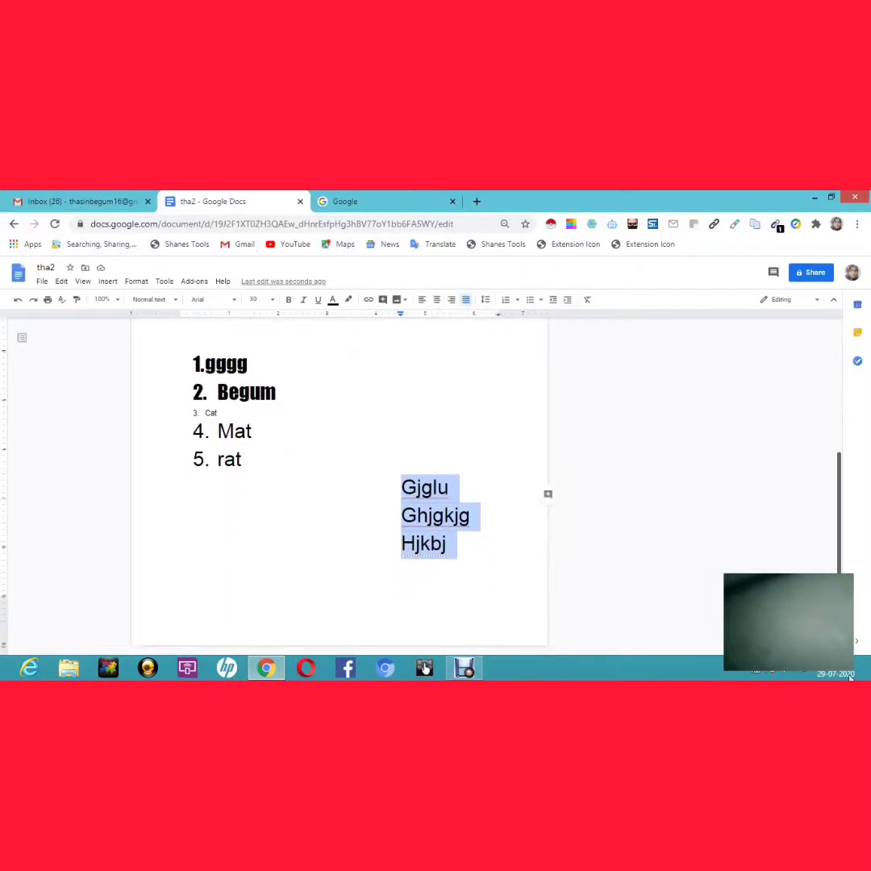
pyautogui.click(473, 547)
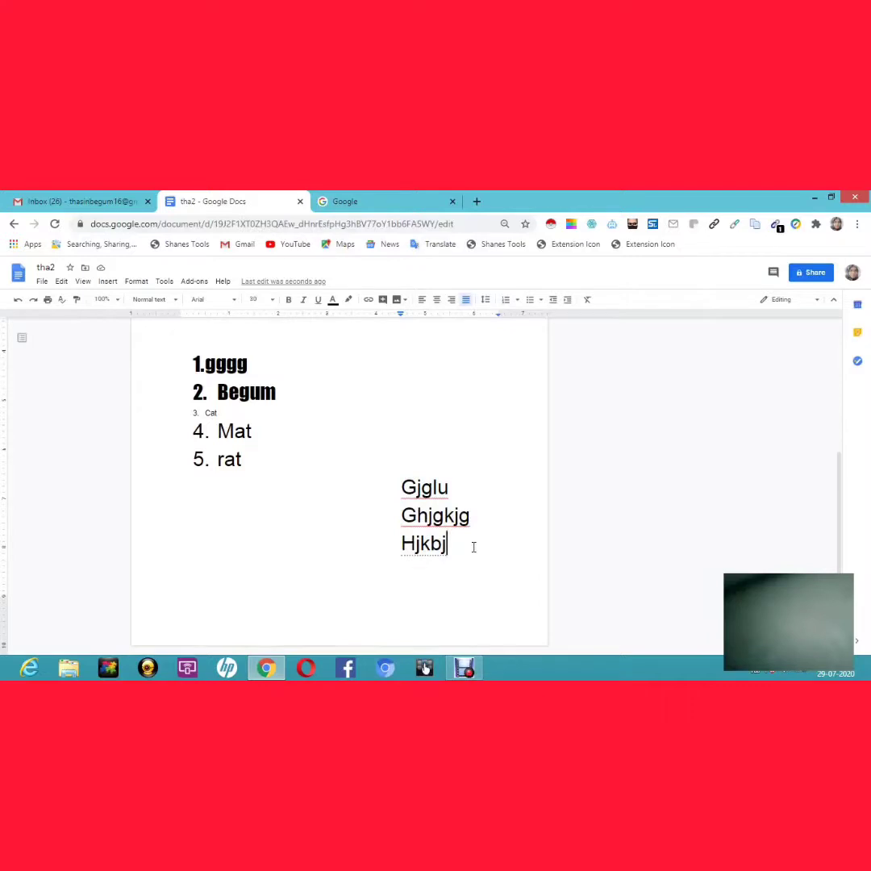
pyautogui.press('Return')
pyautogui.hotkey('ctrl', 'Return')
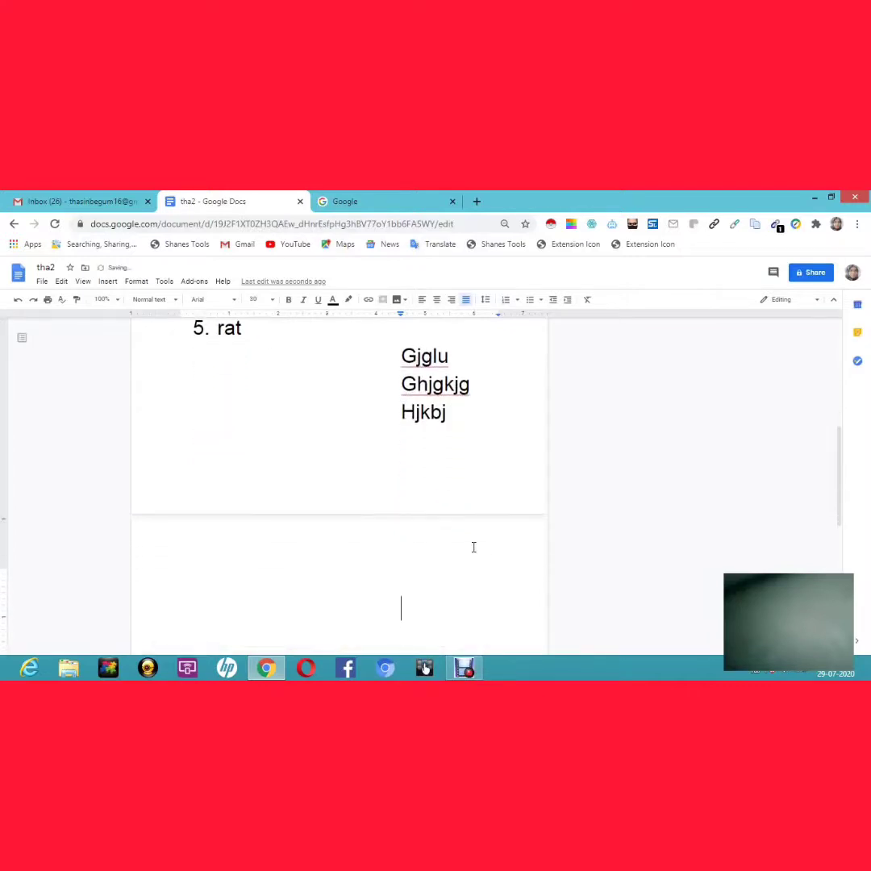
pyautogui.rightClick(473, 547)
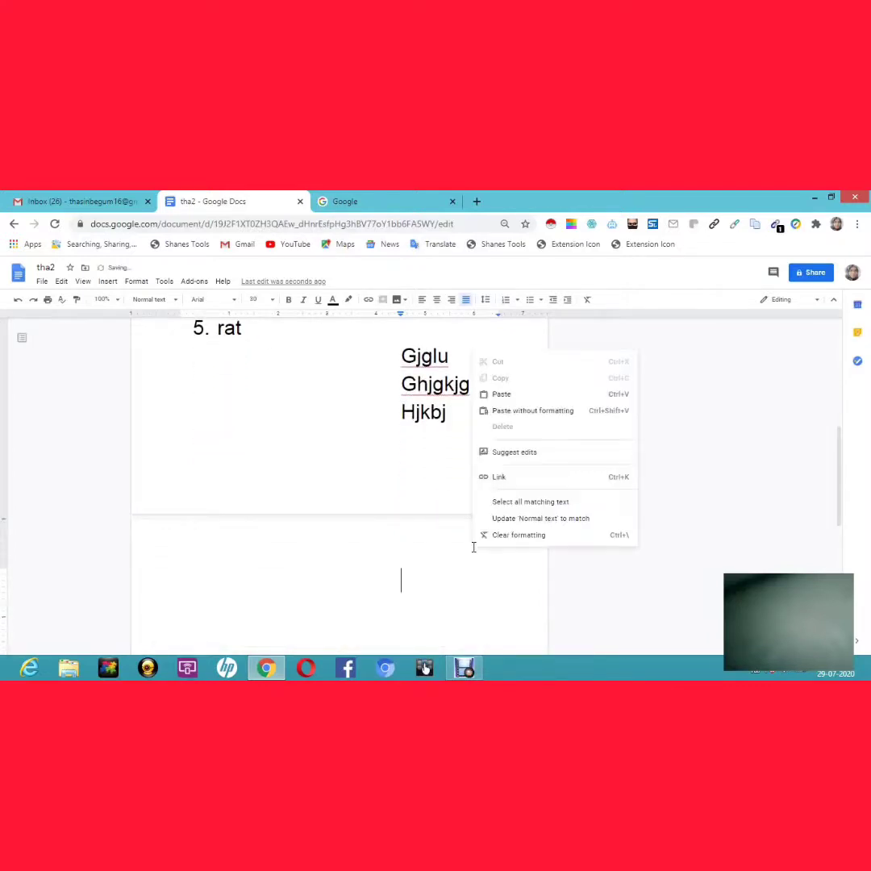
pyautogui.click(500, 400)
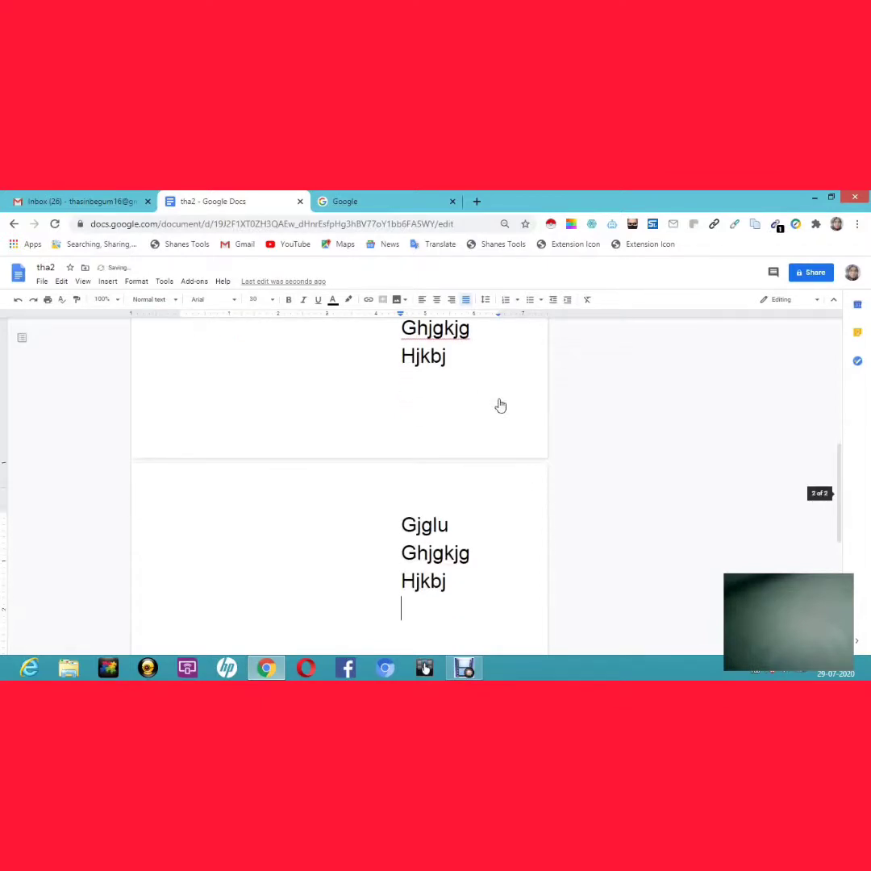
# Insert a 2 x 2 table below the pasted Hjkbj line on page two.
pyautogui.click(107, 282)
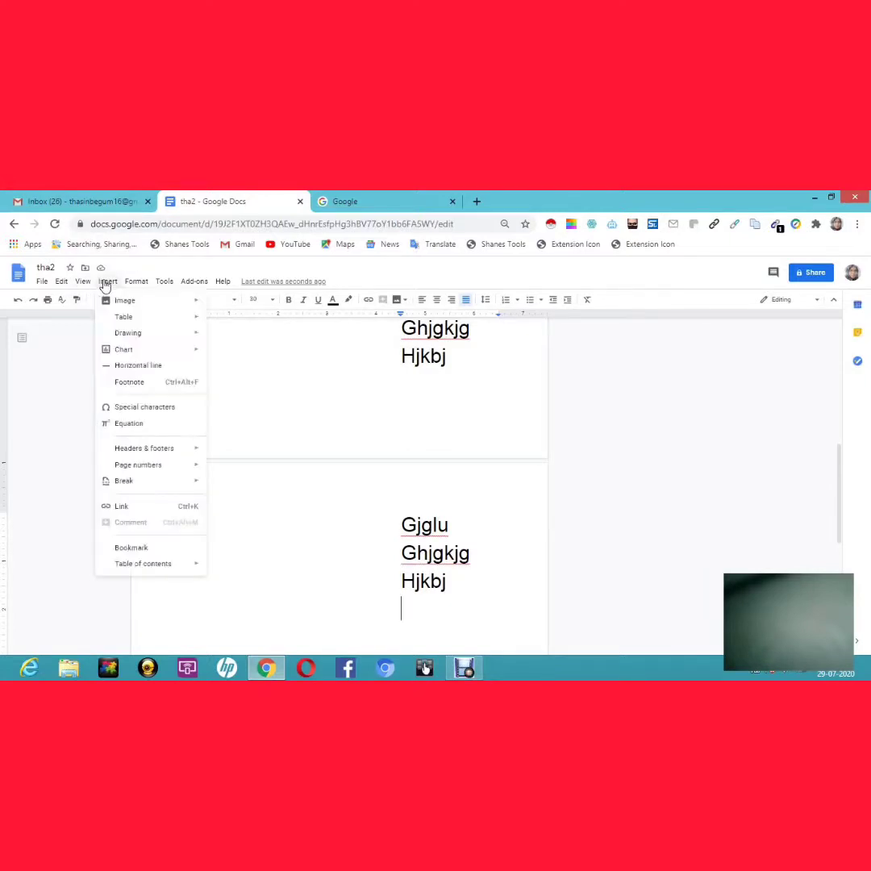
pyautogui.moveTo(126, 303)
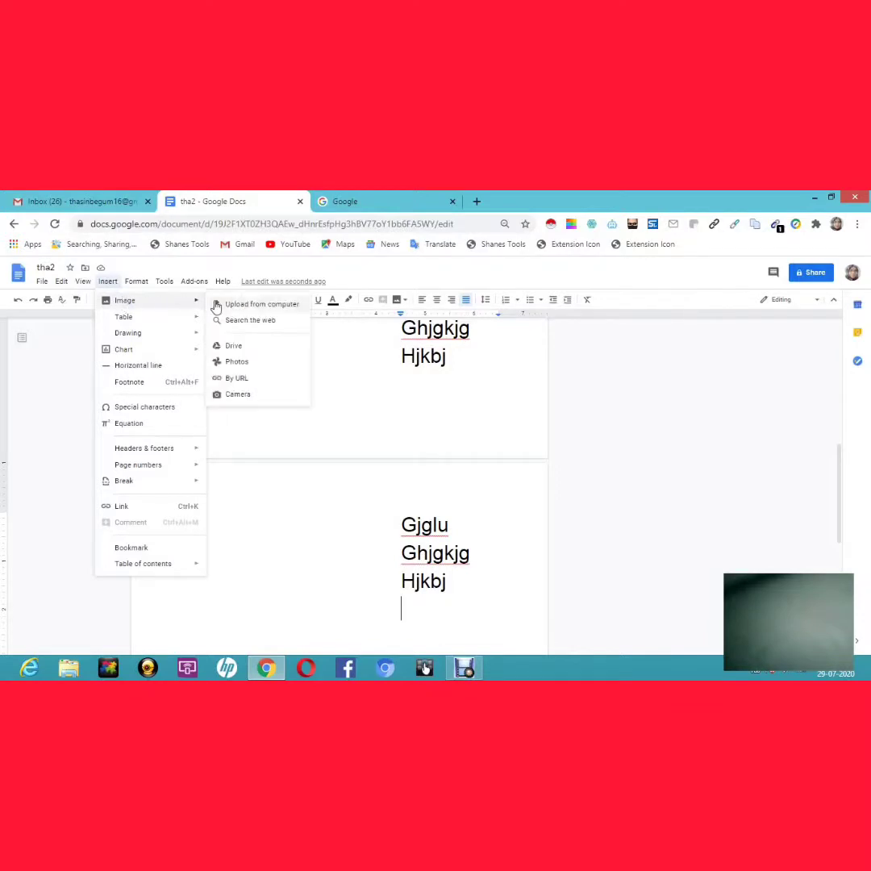
pyautogui.moveTo(171, 317)
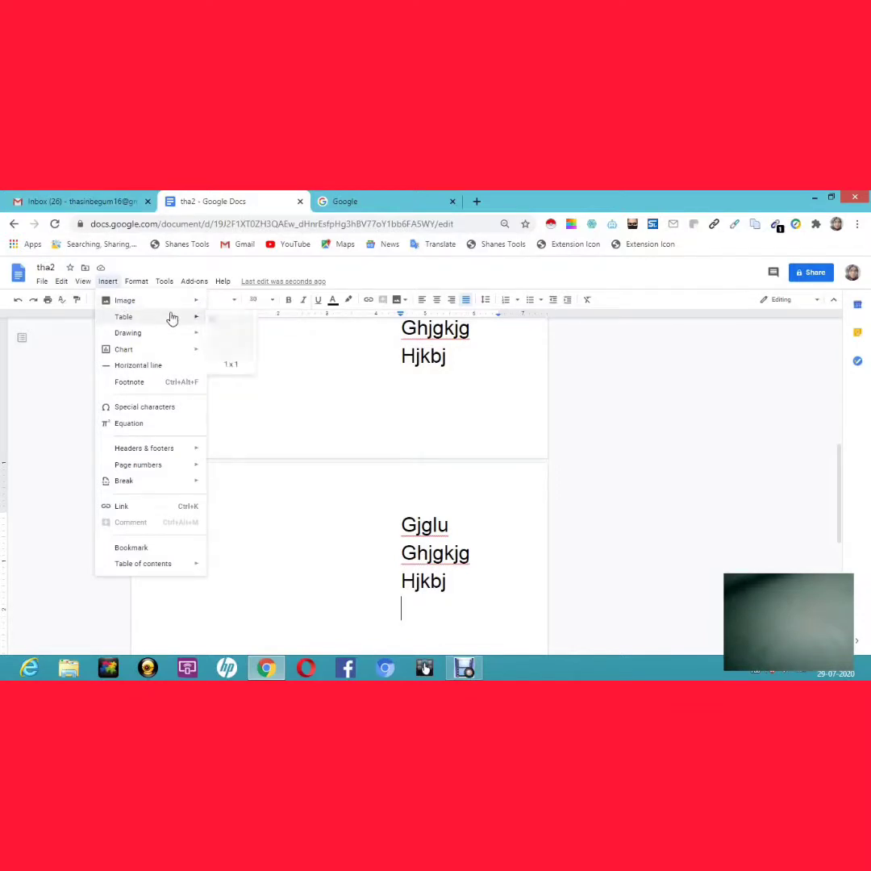
pyautogui.click(226, 330)
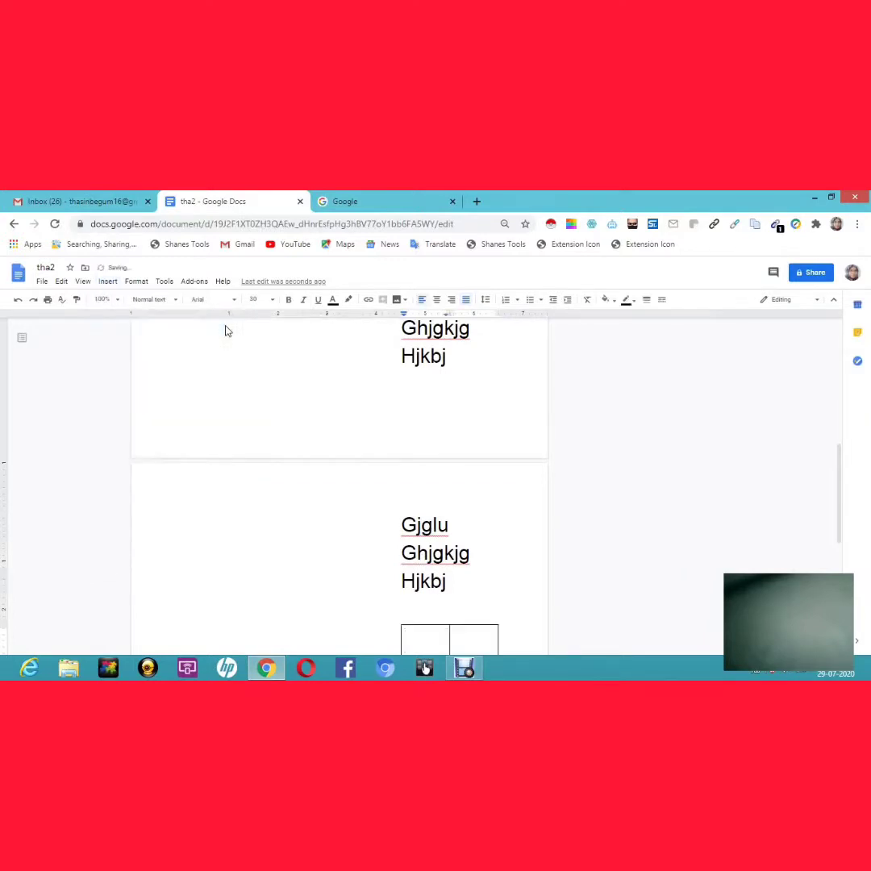
pyautogui.click(111, 283)
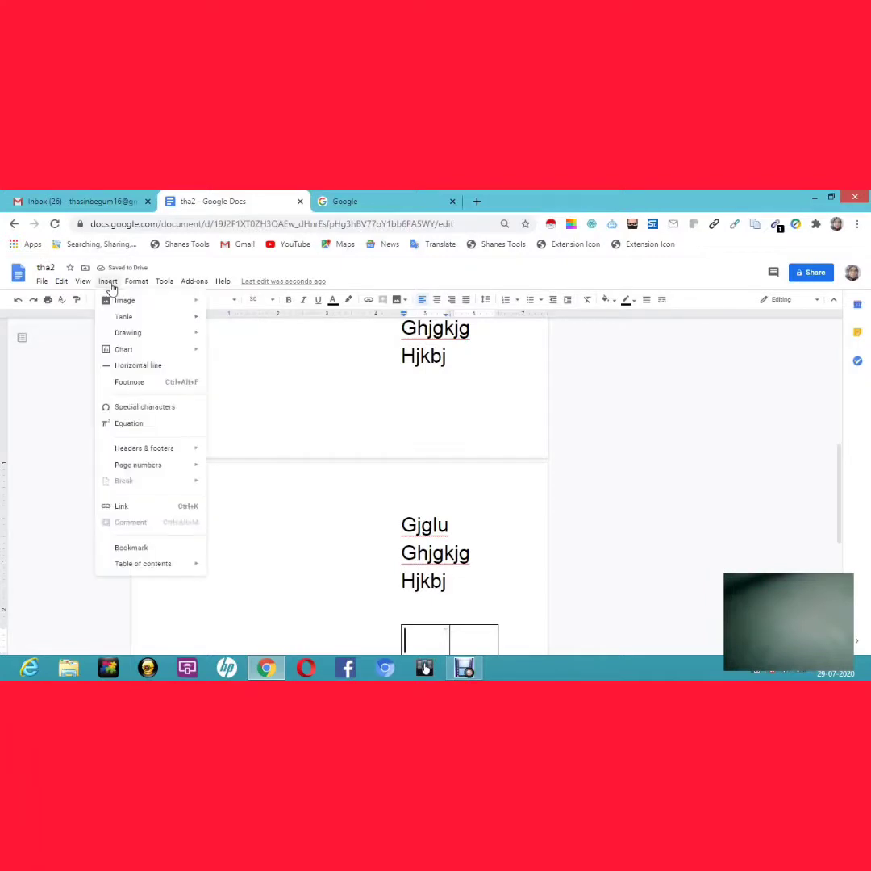
pyautogui.moveTo(148, 355)
# Start a new equation, then browse the View, Insert and Format menus, ending on Tools.
pyautogui.click(129, 423)
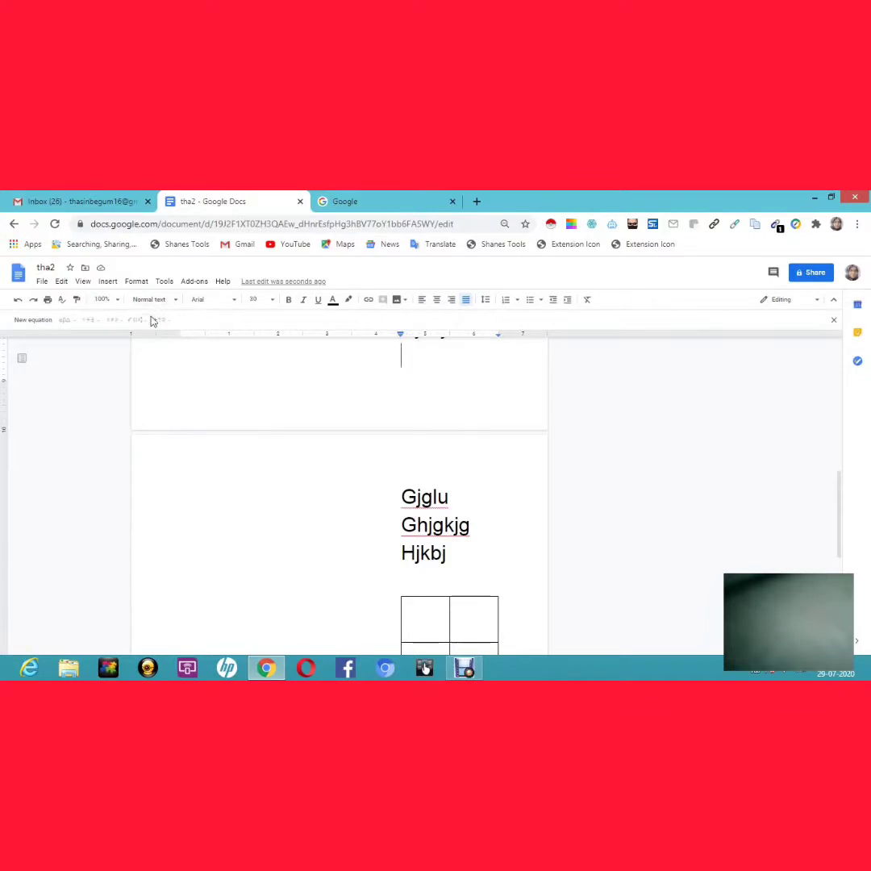
pyautogui.click(87, 282)
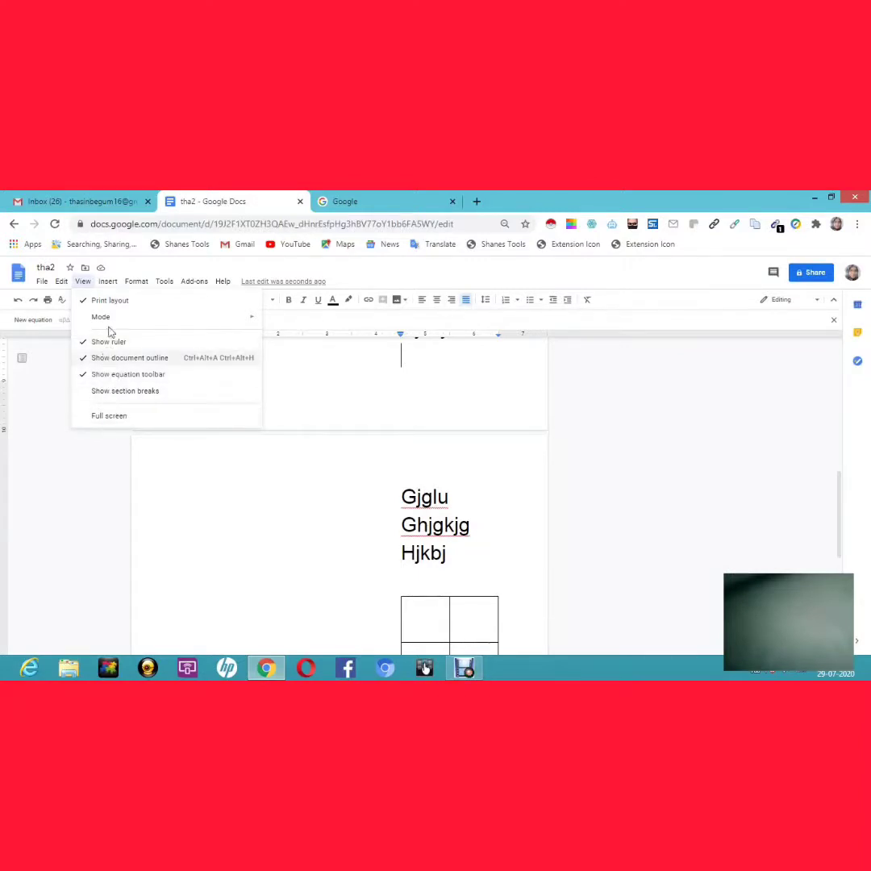
pyautogui.moveTo(110, 289)
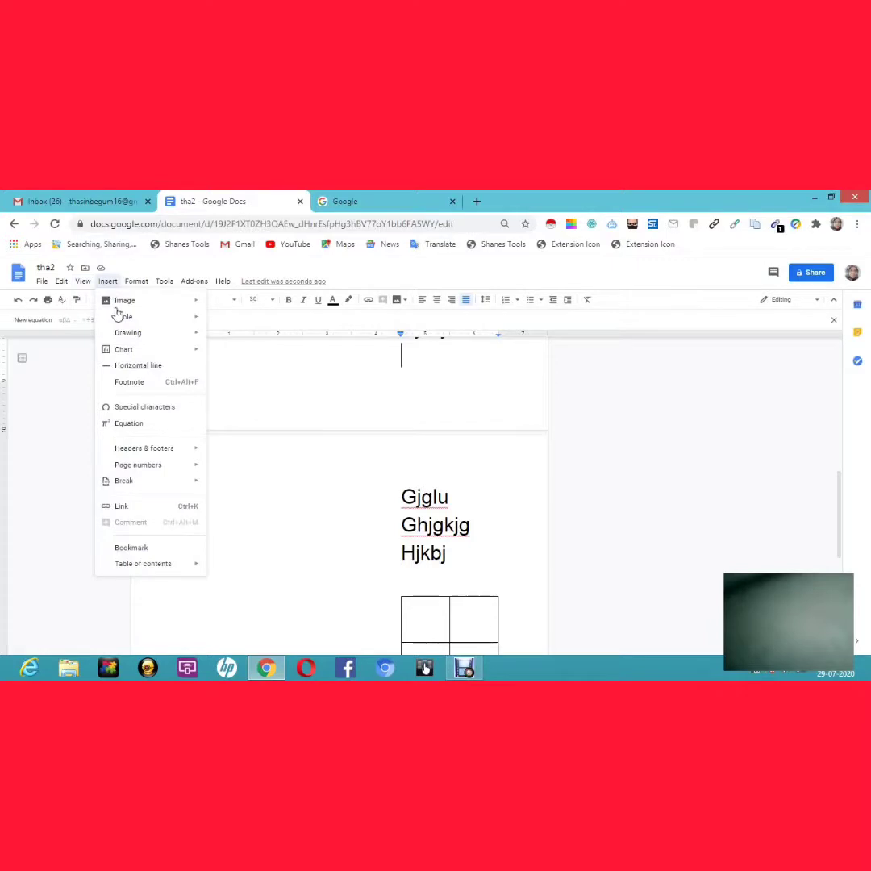
pyautogui.moveTo(125, 337)
pyautogui.moveTo(141, 448)
pyautogui.moveTo(141, 287)
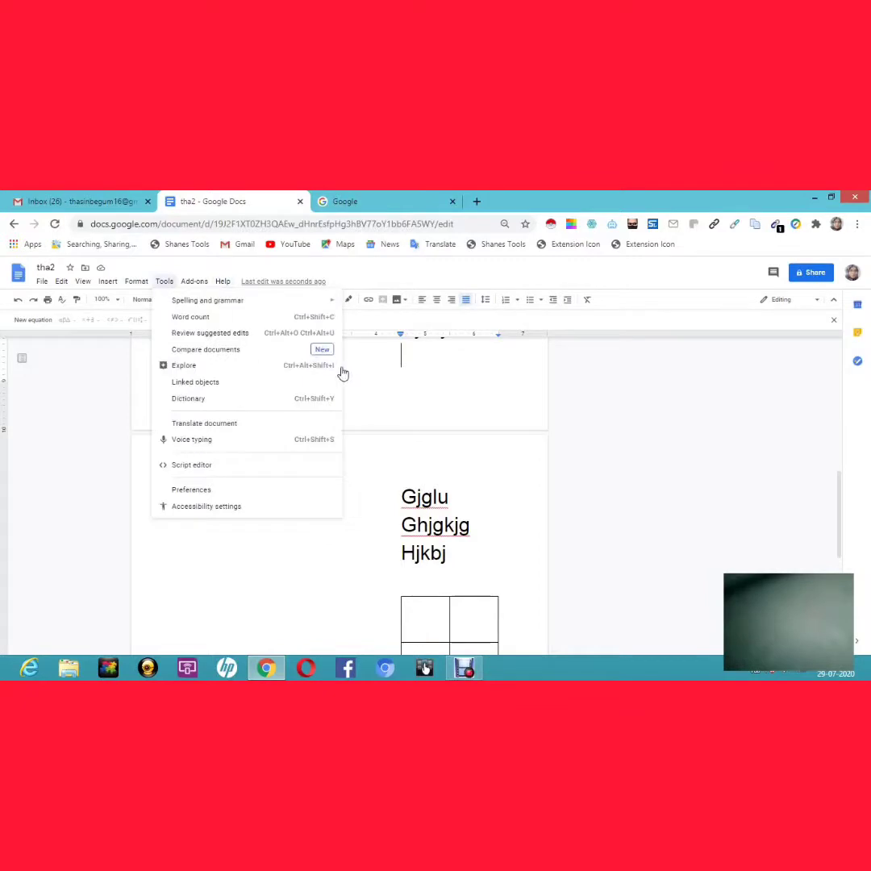
# Check the word count (2 pages, 15 words, 71 characters), then reopen the Tools menu.
pyautogui.click(280, 320)
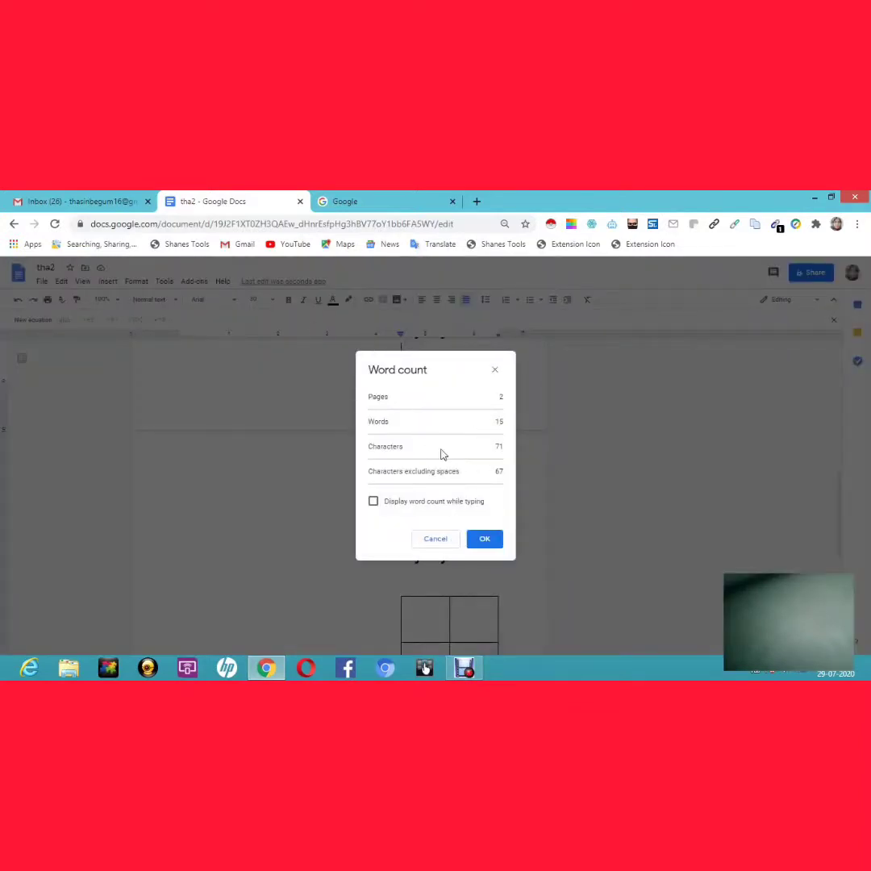
pyautogui.click(479, 545)
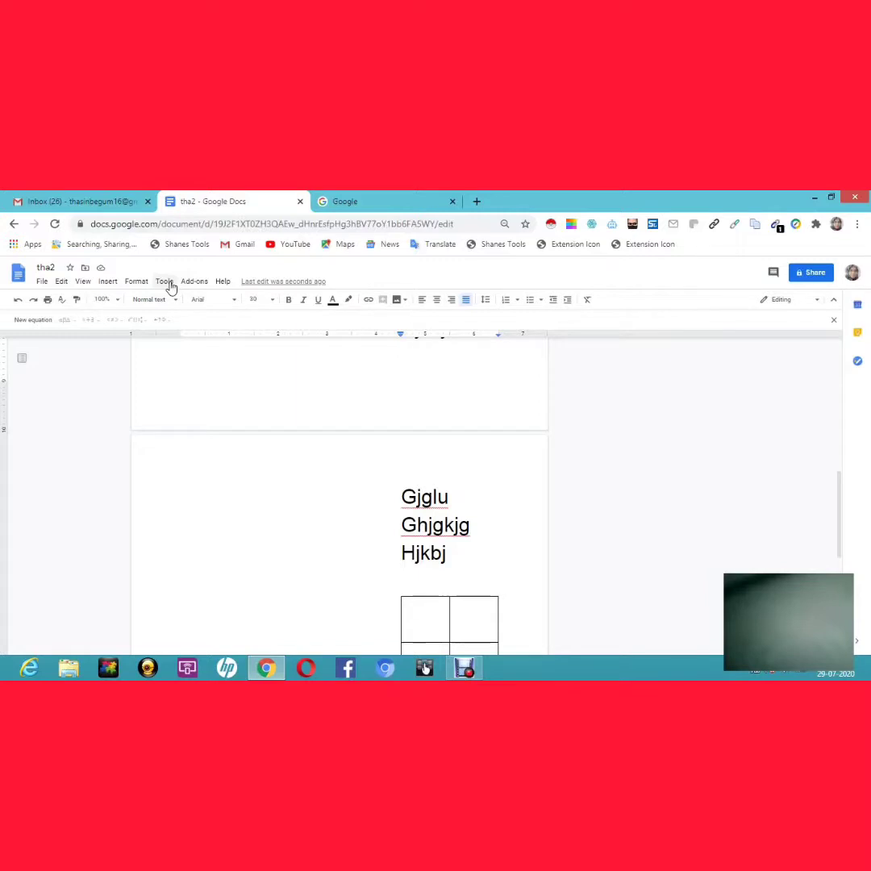
pyautogui.click(166, 282)
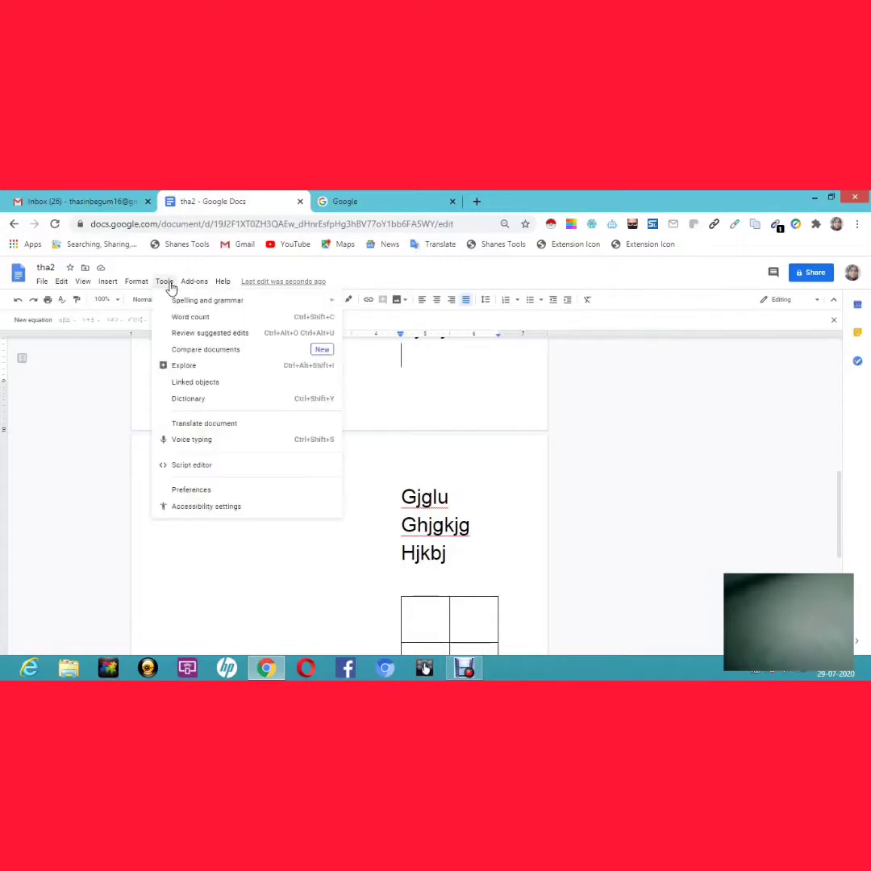
# Use voice typing to dictate 'hello hello how are you … thank you so much for your amazing'.
pyautogui.click(194, 446)
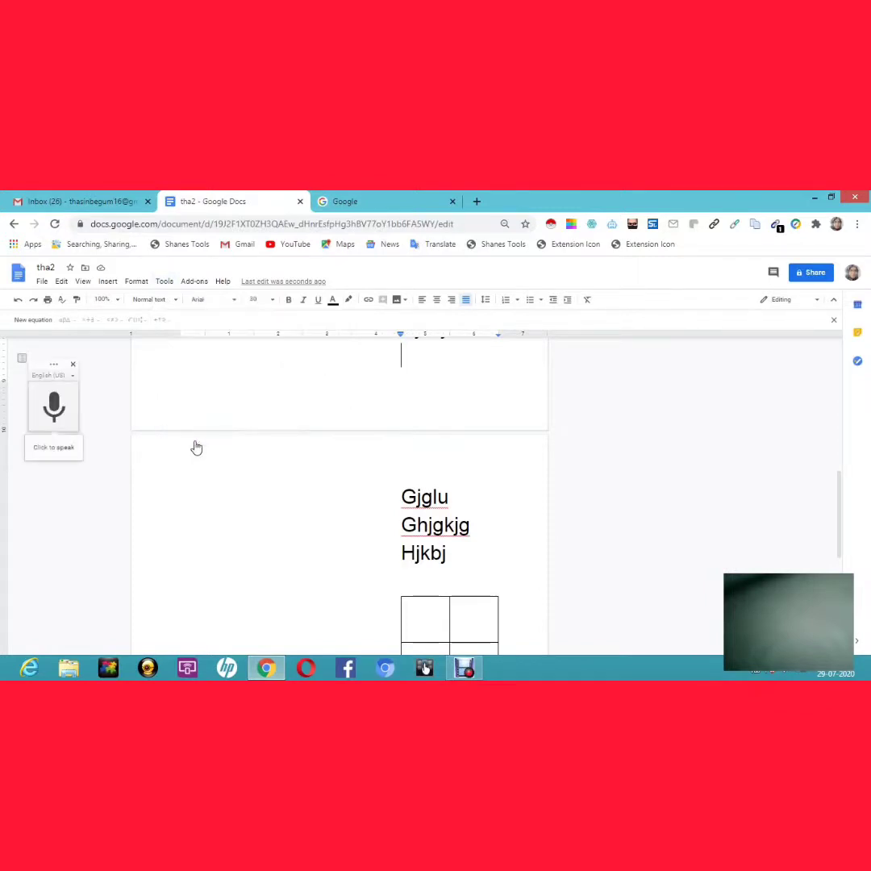
pyautogui.click(55, 410)
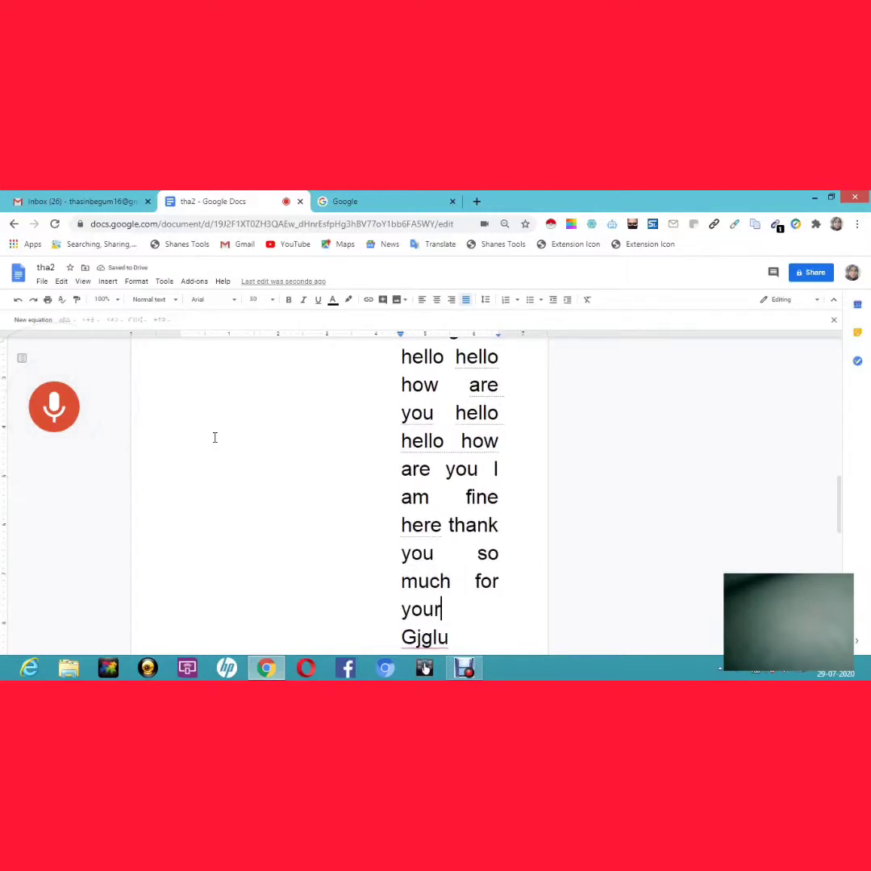
pyautogui.click(54, 407)
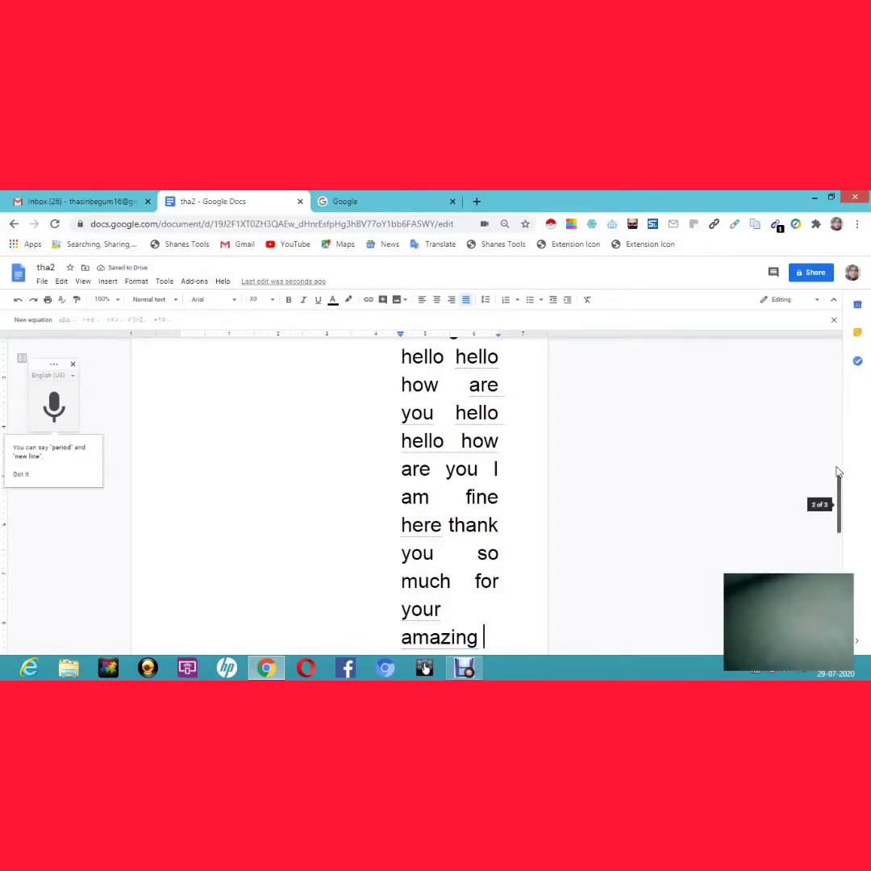
pyautogui.moveTo(840, 484); pyautogui.dragTo(838, 361)
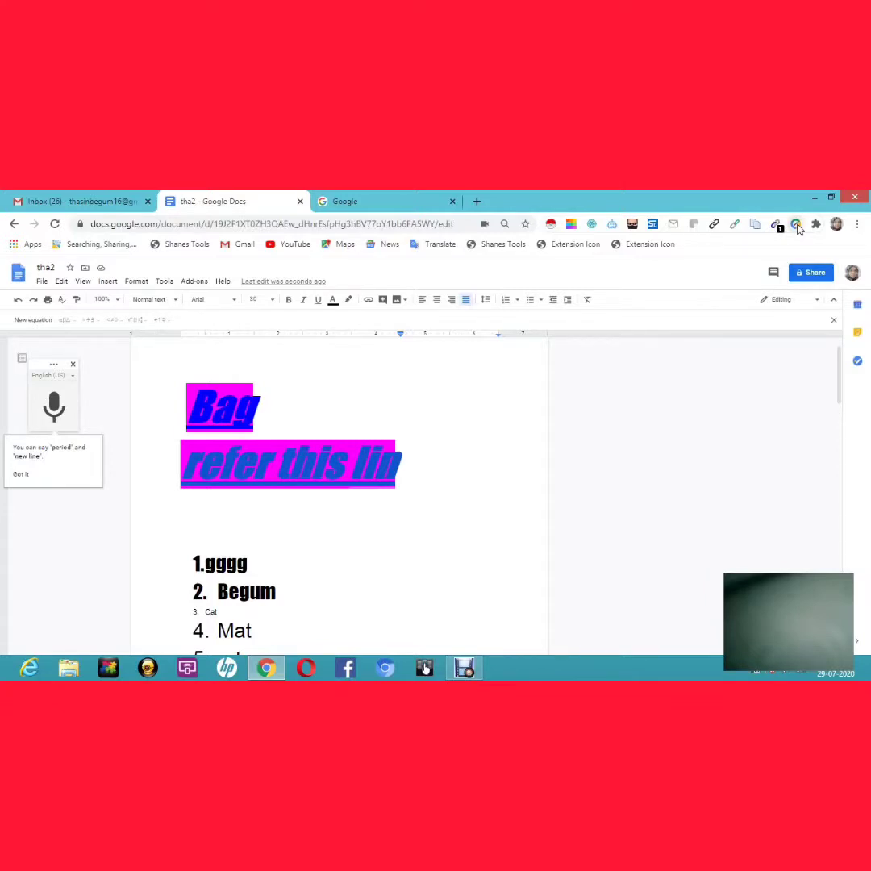
# Add the matching contact as an editor recipient for tha2, replacing the incomplete address.
pyautogui.click(812, 275)
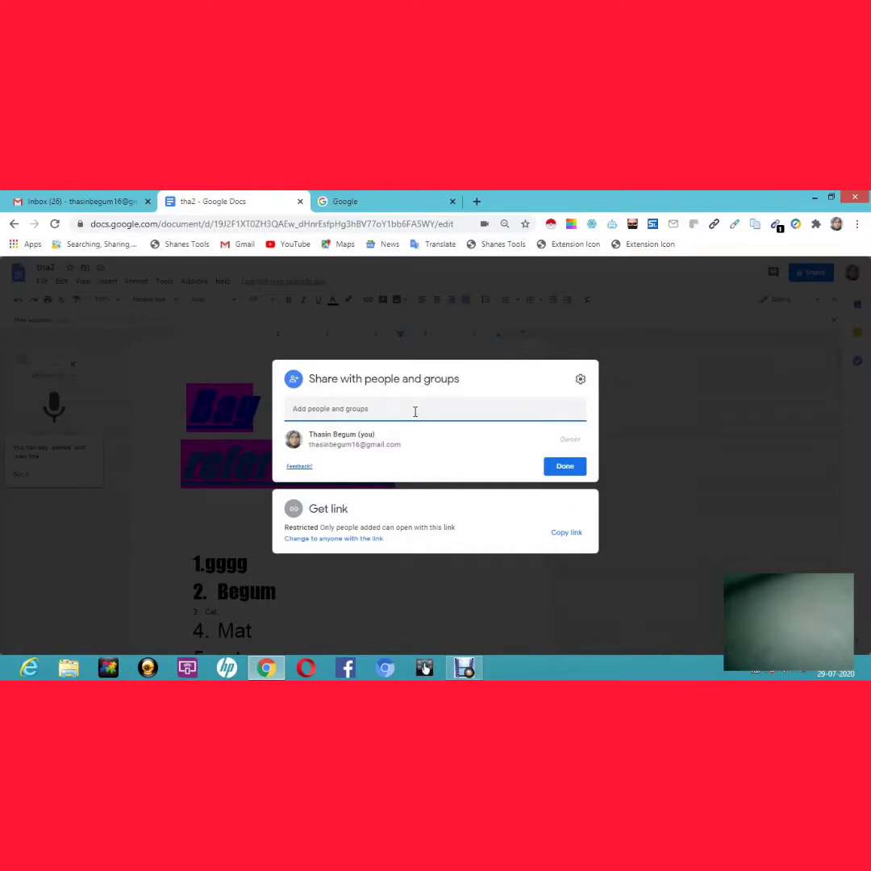
pyautogui.write('thasinbegu')
pyautogui.press('Return')
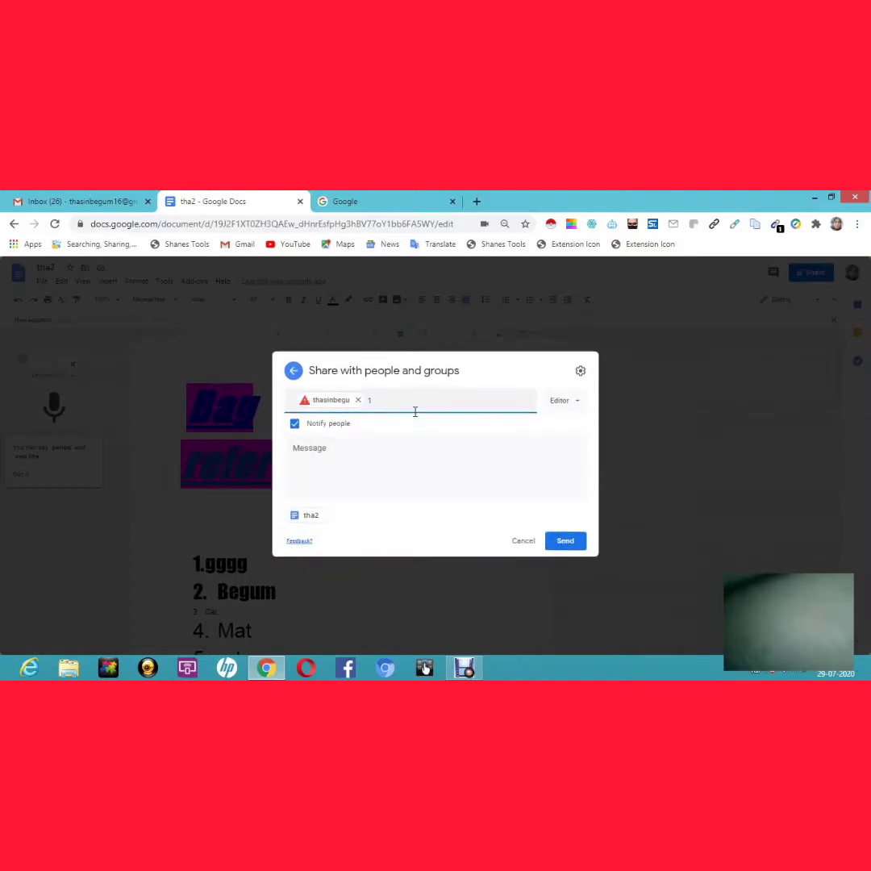
pyautogui.click(358, 400)
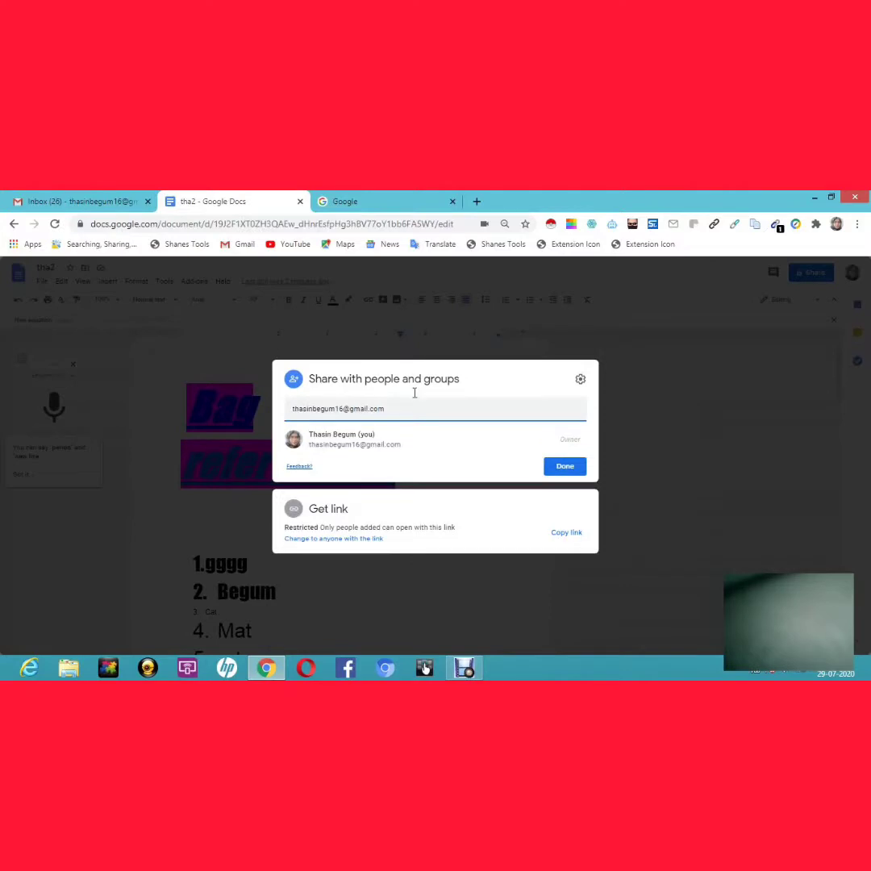
pyautogui.write('m')
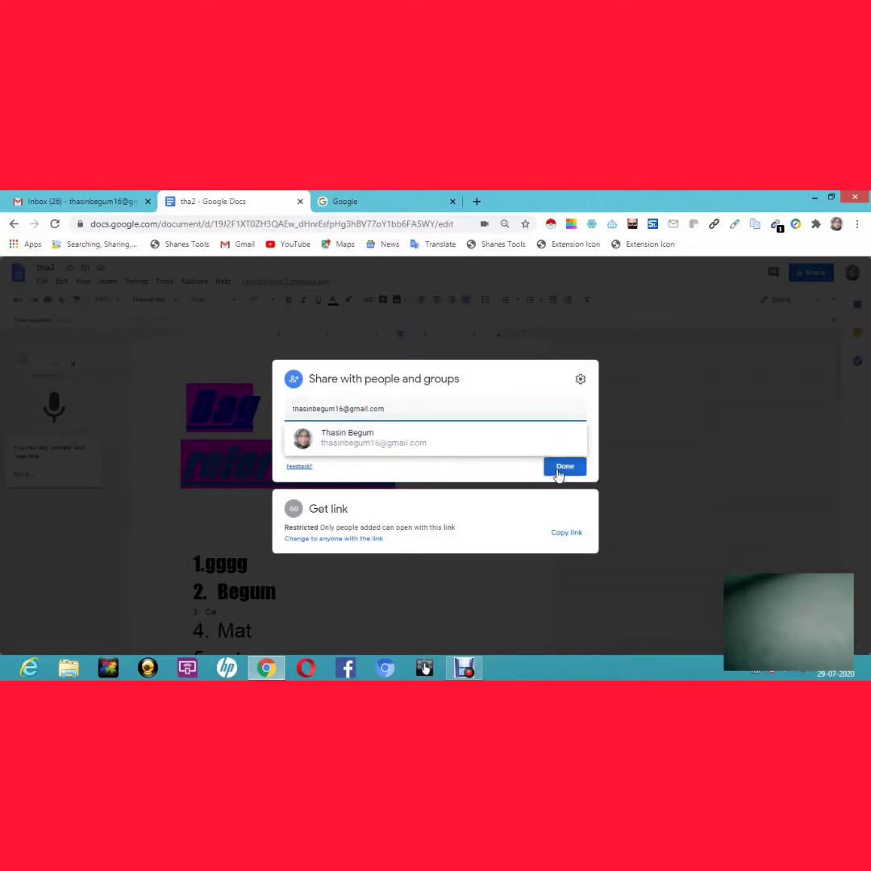
pyautogui.click(404, 451)
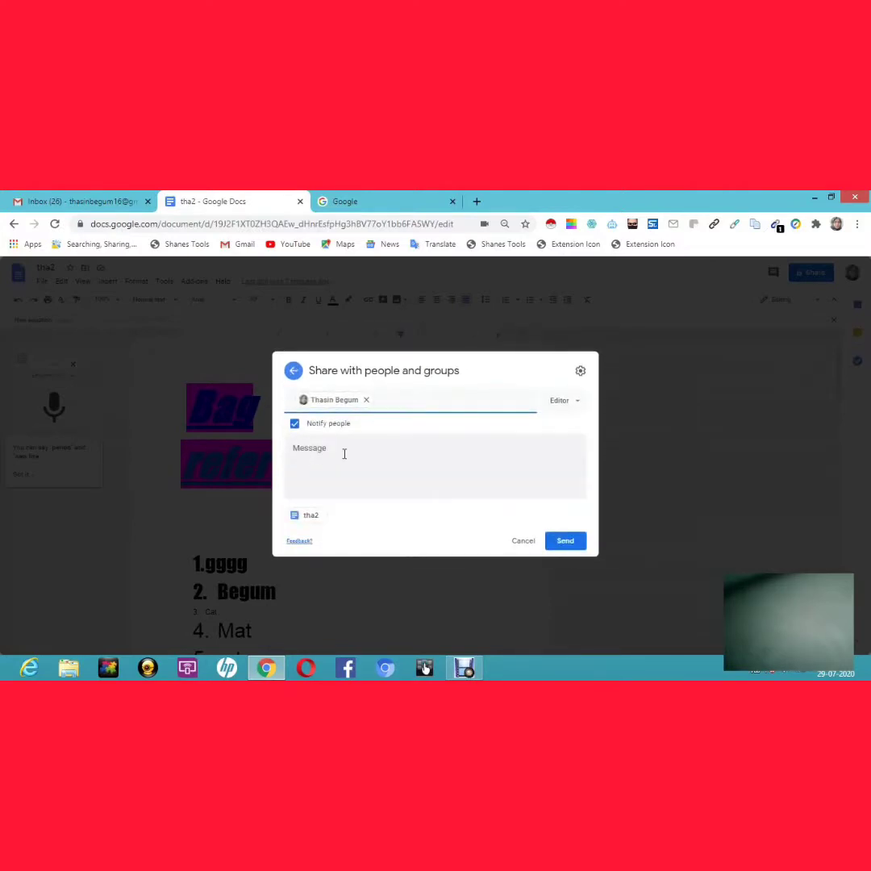
# Write the two-line message 'hfhfhfh' / 'fdgdfgd fgdfgdg gdfg' and send the invitation.
pyautogui.click(343, 454)
pyautogui.write('hfhfhfh')
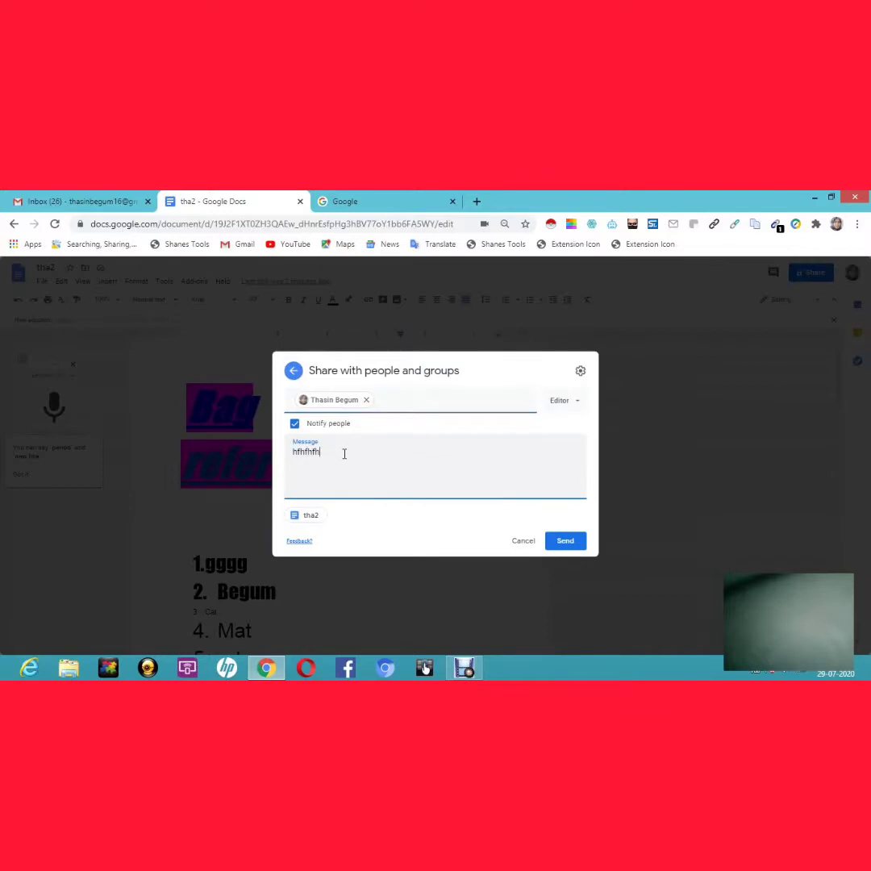
pyautogui.press('Return')
pyautogui.write('fdgdfgd ')
pyautogui.write('fgdfgdg ')
pyautogui.write('gdfg')
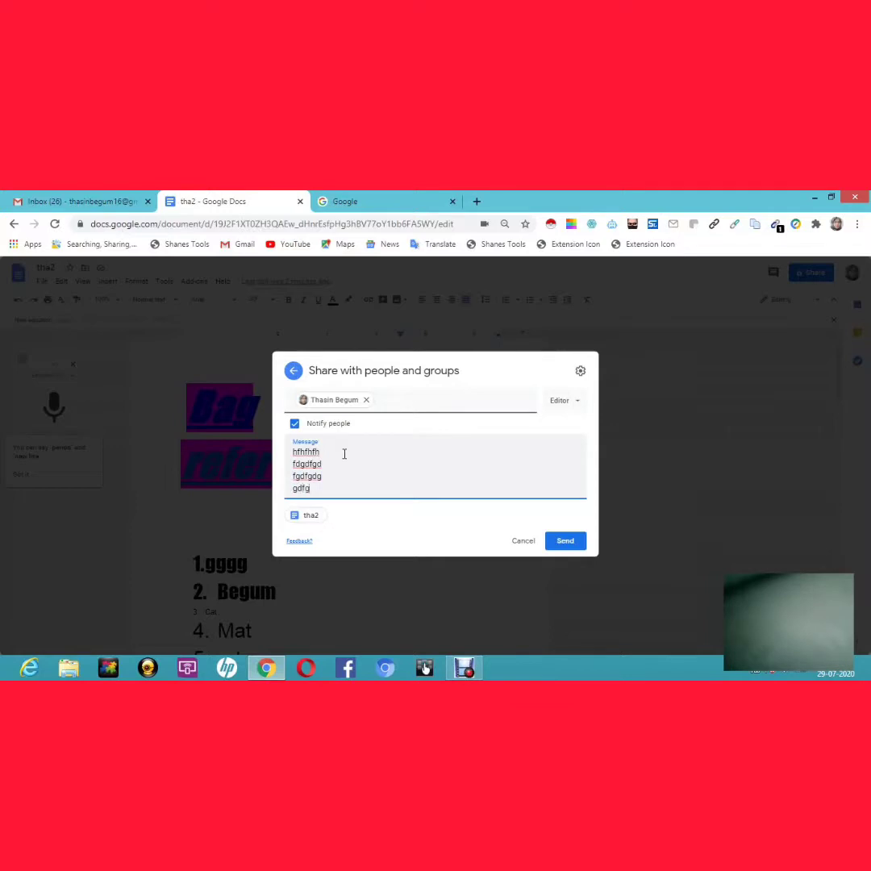
pyautogui.click(576, 540)
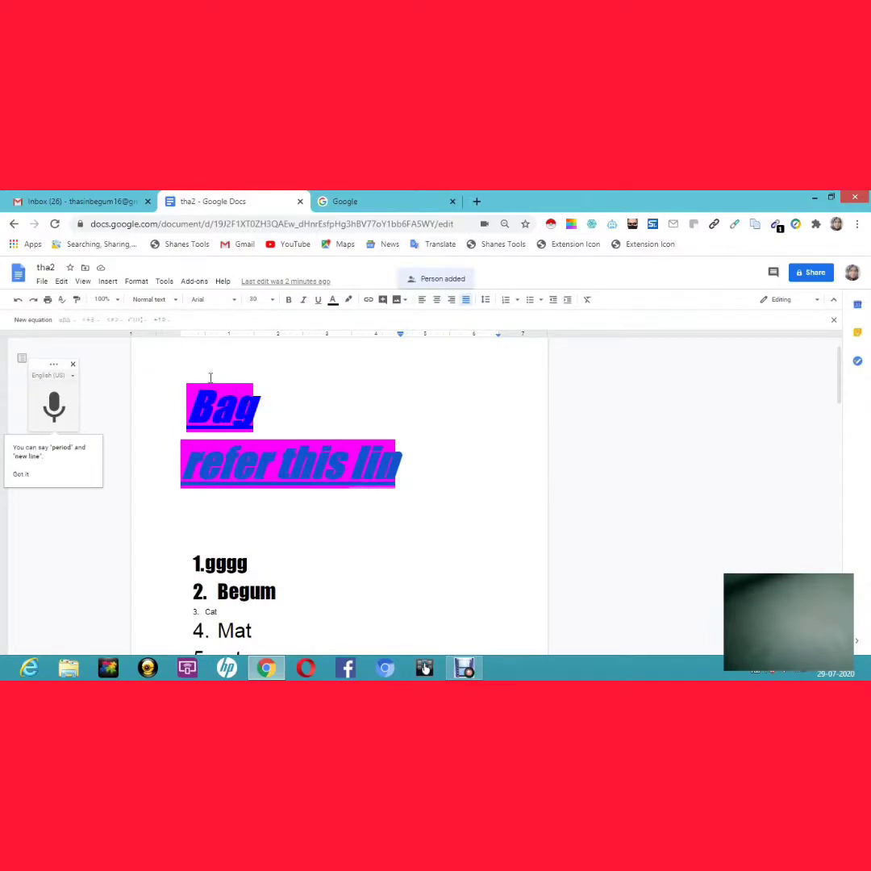
# Open the 'tha2 - Invitation to edit' email in the Gmail inbox and launch tha2 in Docs.
pyautogui.click(105, 204)
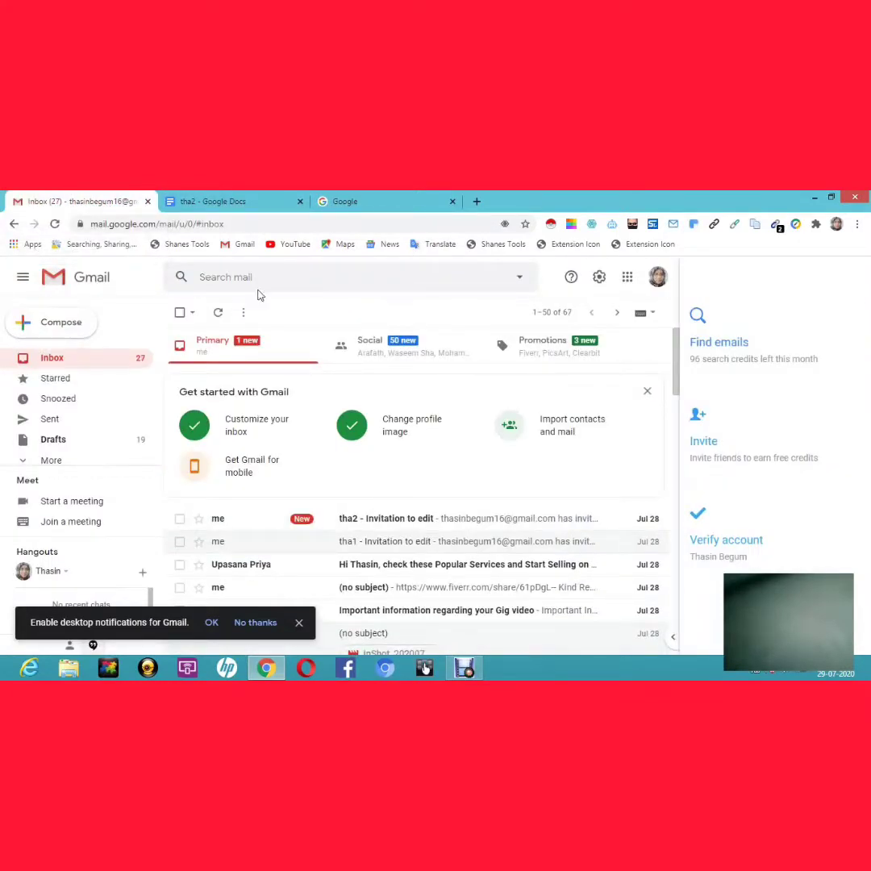
pyautogui.click(407, 526)
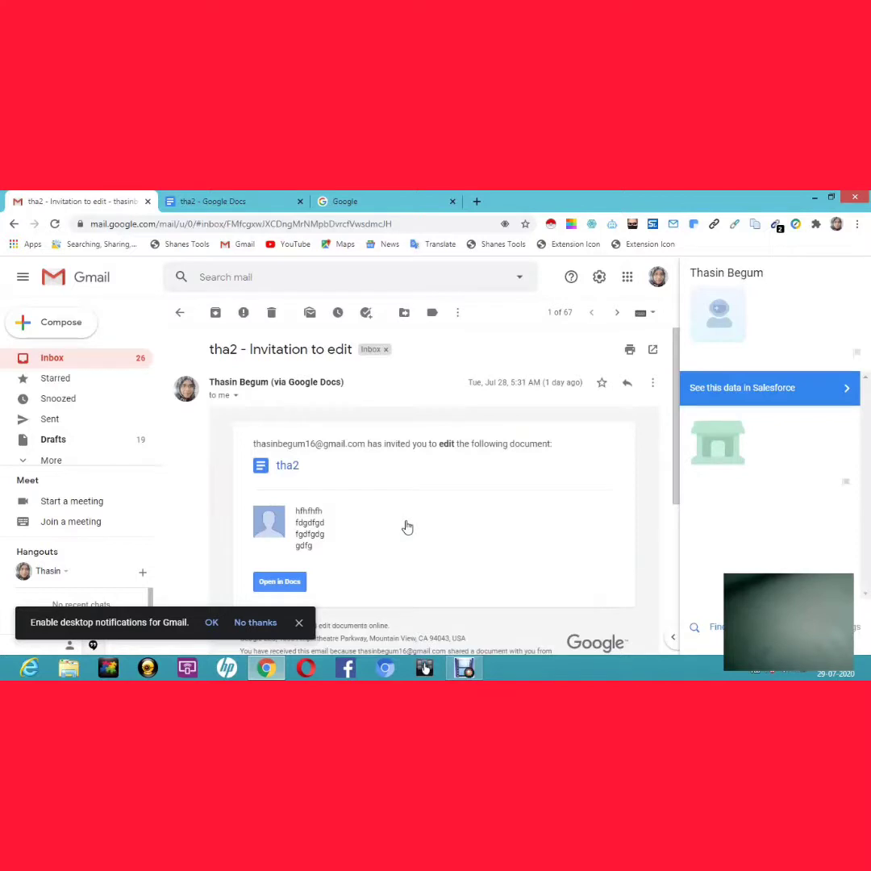
pyautogui.click(285, 580)
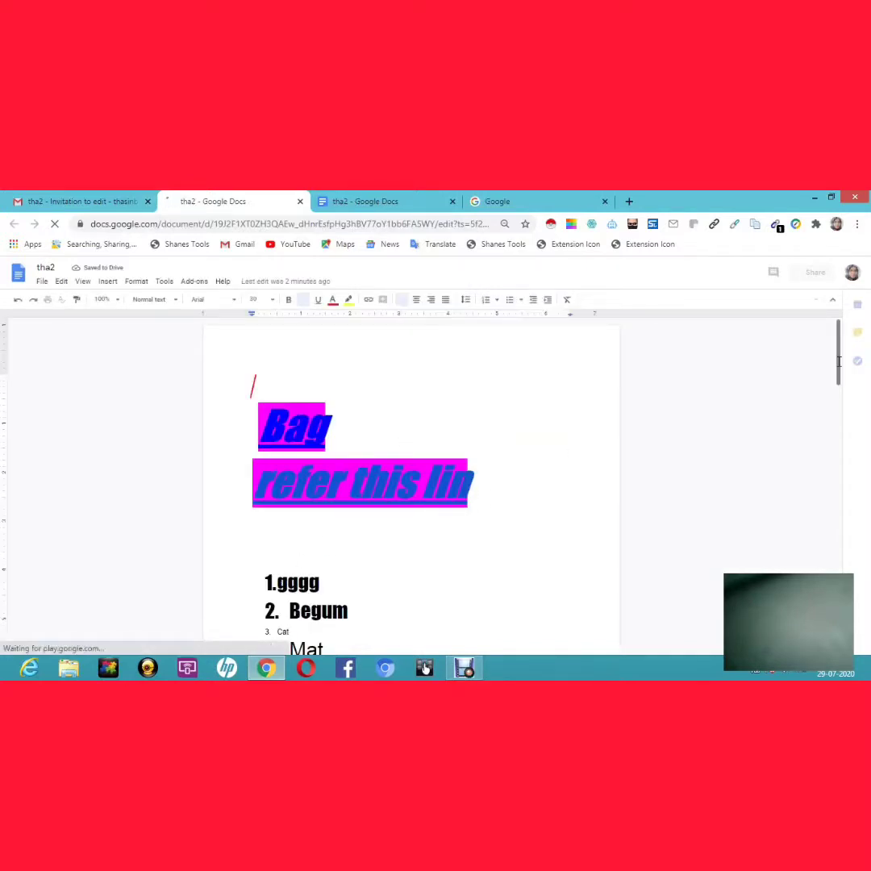
# Open google.com in a new tab from the link on the 'refer this lin' text.
pyautogui.moveTo(838, 361)
pyautogui.mouseDown()
pyautogui.moveTo(840, 398)
pyautogui.moveTo(835, 360)
pyautogui.mouseUp()
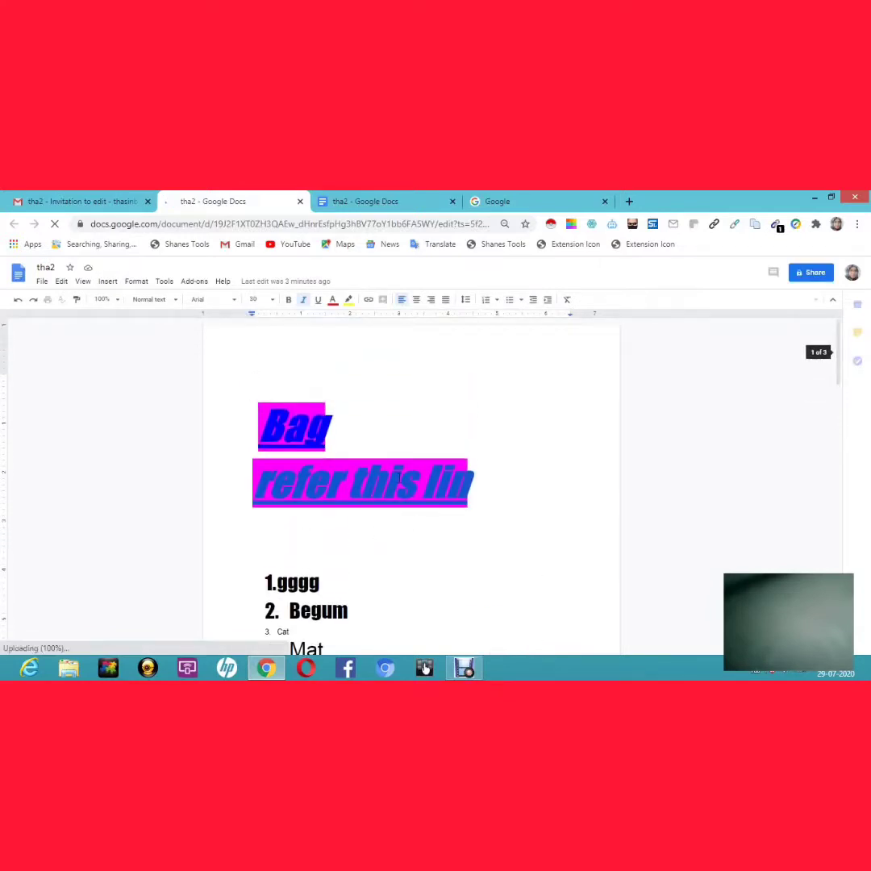
pyautogui.doubleClick(399, 476)
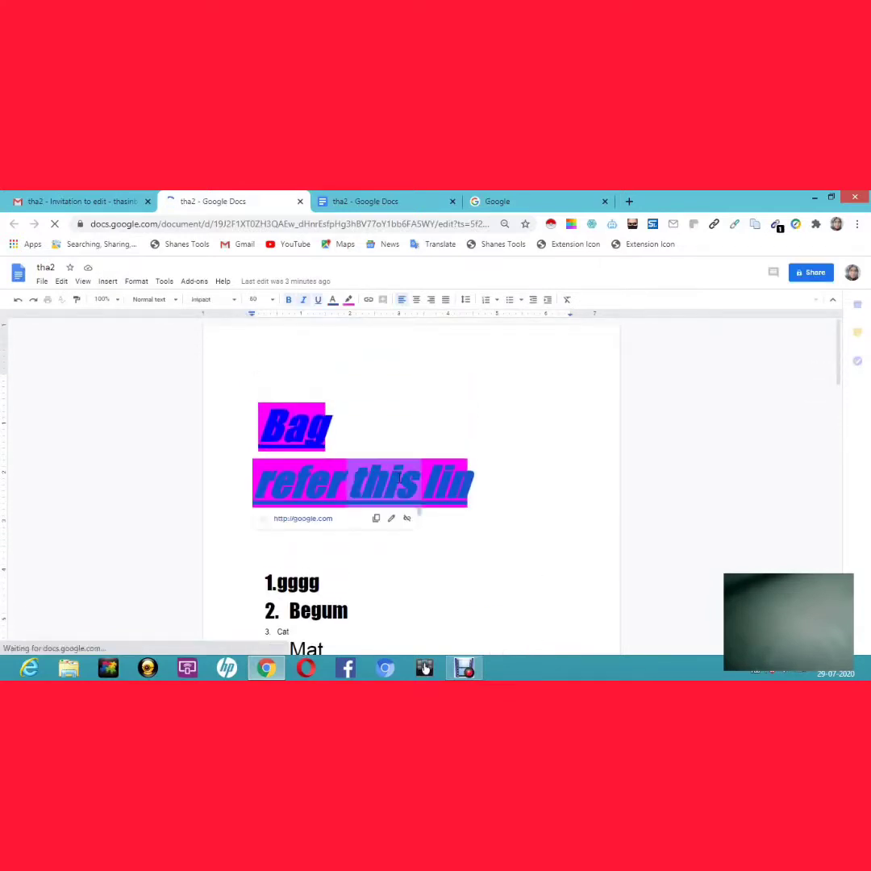
pyautogui.click(327, 499)
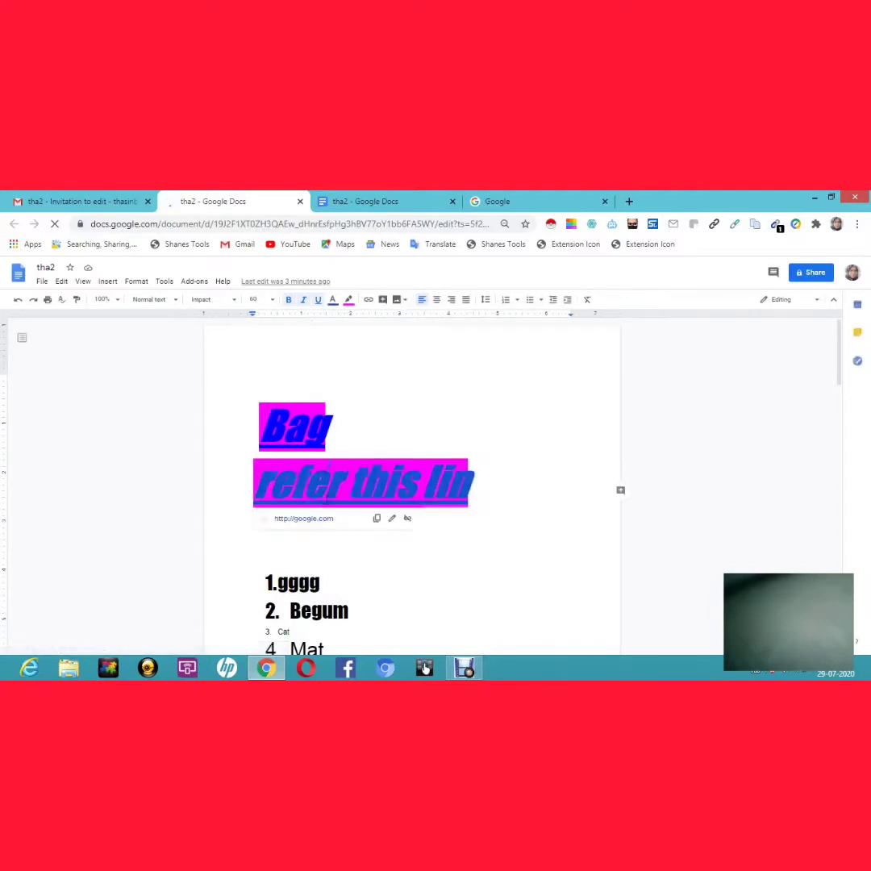
pyautogui.click(304, 521)
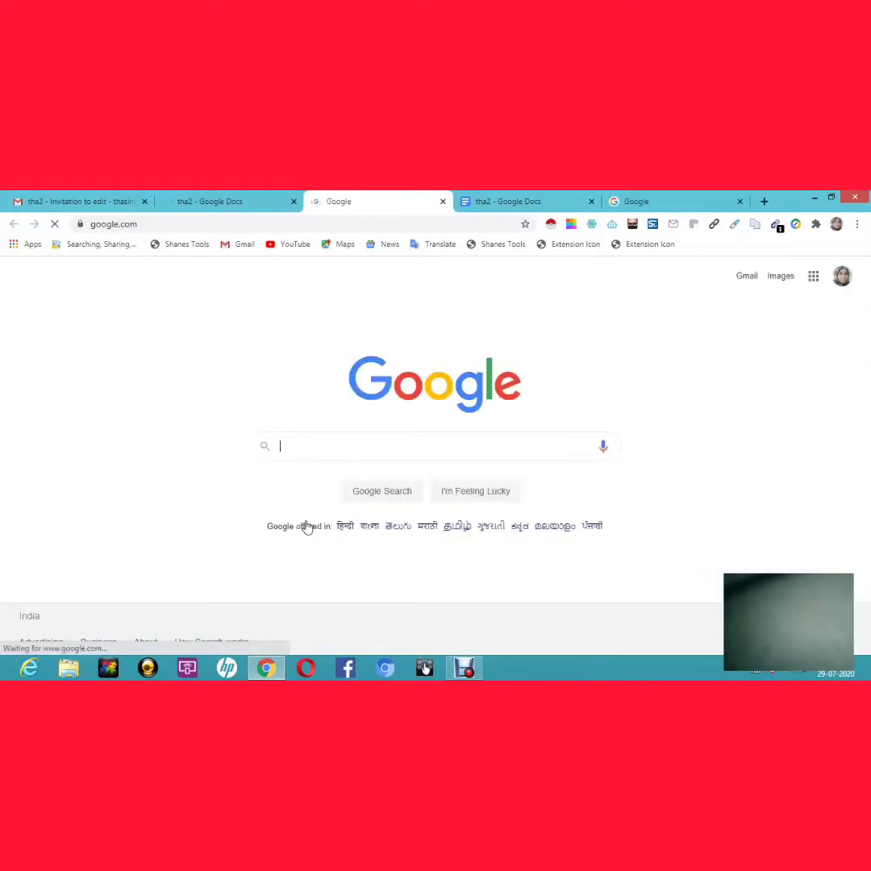